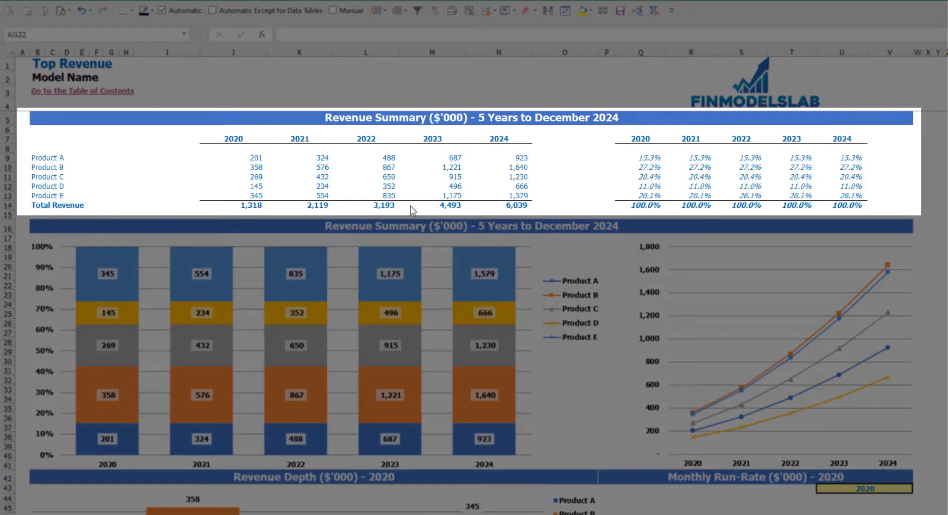
# - Review the yearly product revenues and their percentage shares in the five-year Revenue Summary table
pyautogui.moveTo(256, 158); pyautogui.dragTo(487, 205)
pyautogui.click(661, 157)
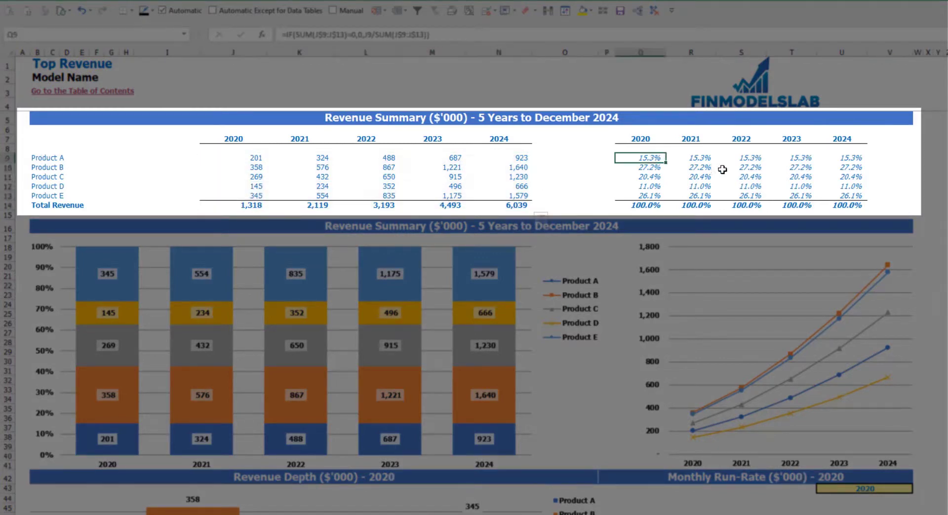
pyautogui.keyDown('shift'); pyautogui.click(834, 205); pyautogui.keyUp('shift')
pyautogui.click(944, 186)
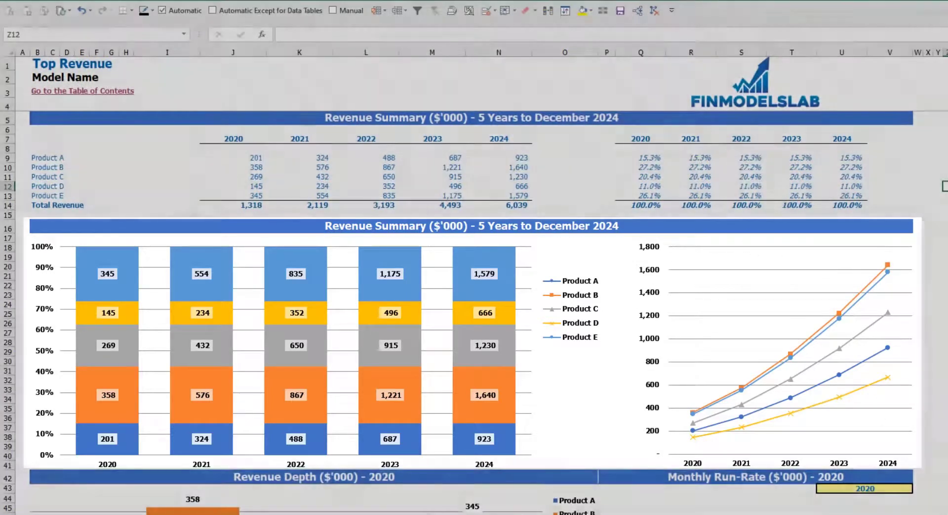
# - Set the year for the Revenue Depth and Monthly Run-Rate charts to 2021
pyautogui.scroll(-10, 384, 290)
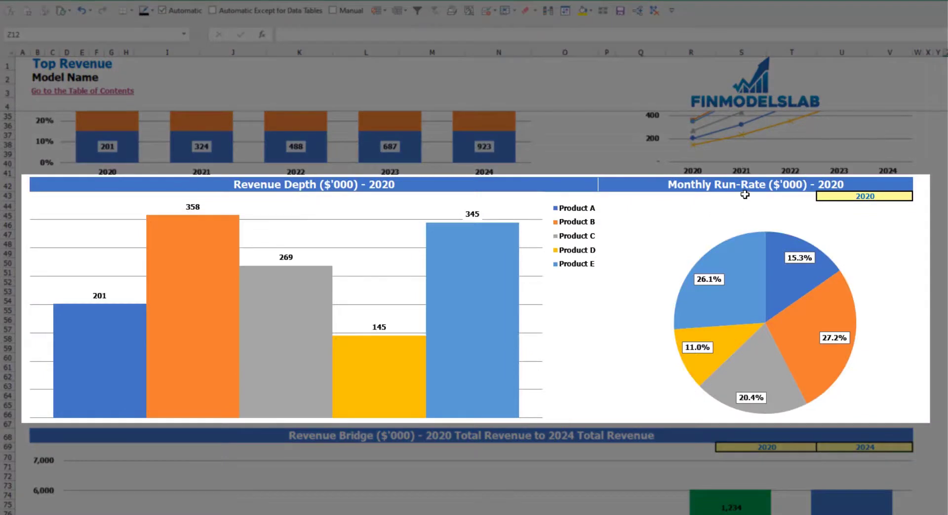
pyautogui.click(901, 196)
pyautogui.click(916, 197)
pyautogui.click(829, 212)
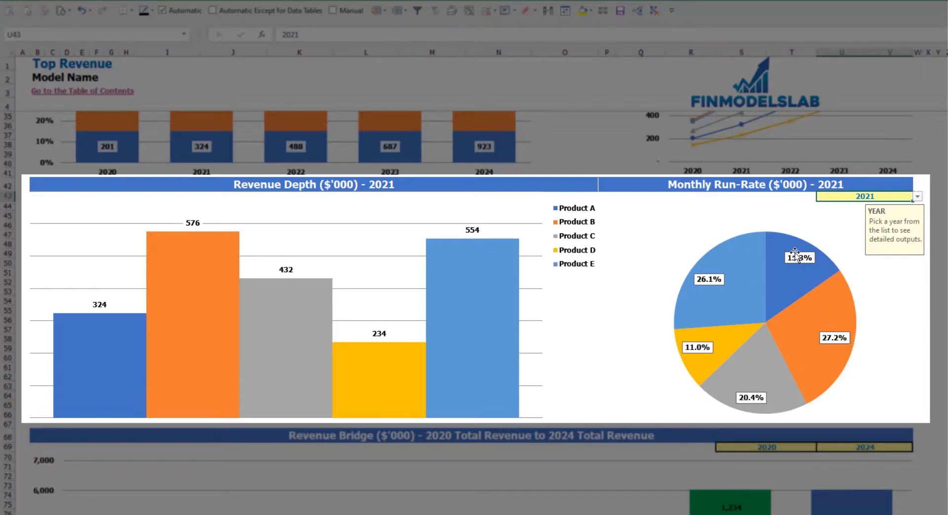
# - Examine the Revenue Bridge chart and the choices for its first and last year
pyautogui.scroll(-3, 768, 363)
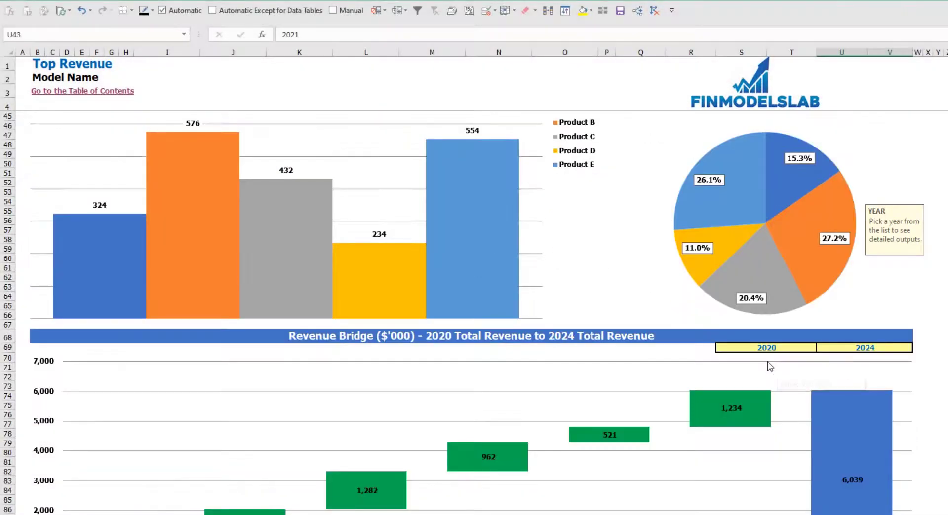
pyautogui.scroll(-3, 768, 364)
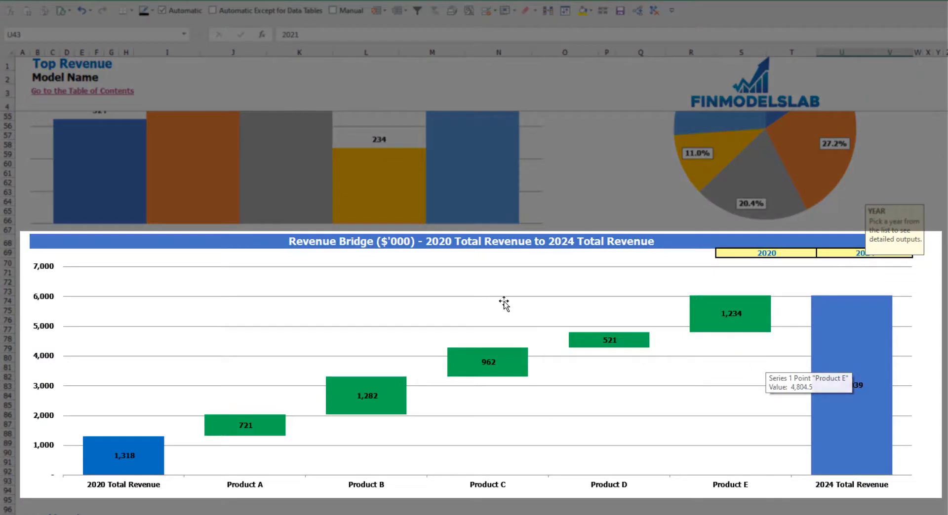
pyautogui.click(945, 291)
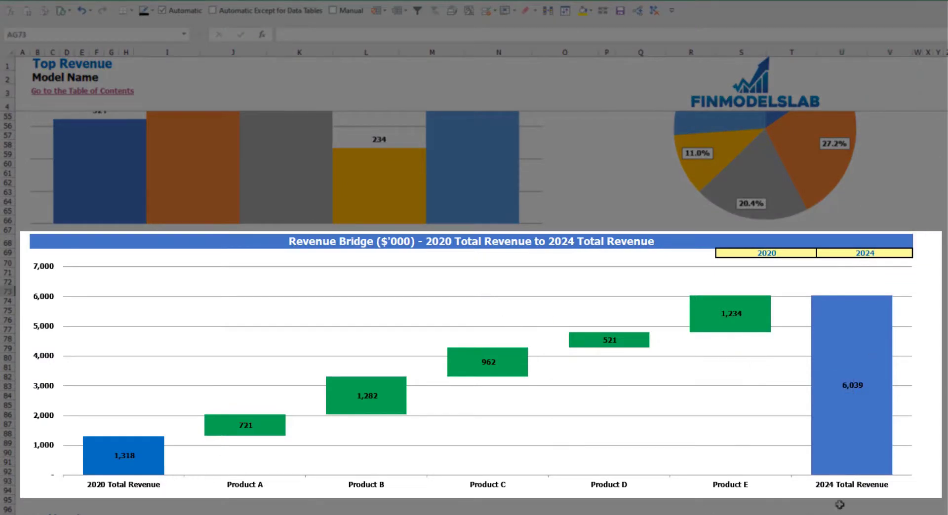
pyautogui.click(802, 253)
pyautogui.click(821, 254)
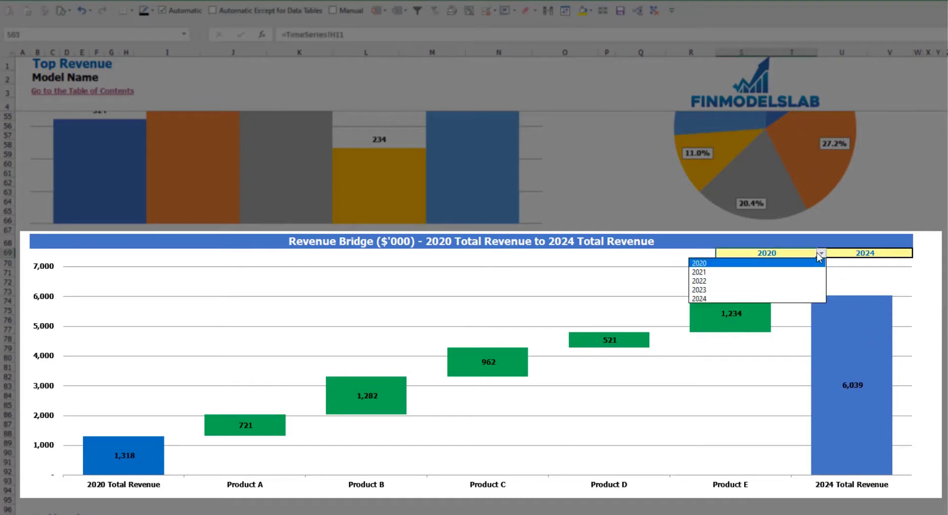
pyautogui.click(894, 254)
pyautogui.click(898, 253)
pyautogui.click(919, 254)
pyautogui.click(918, 255)
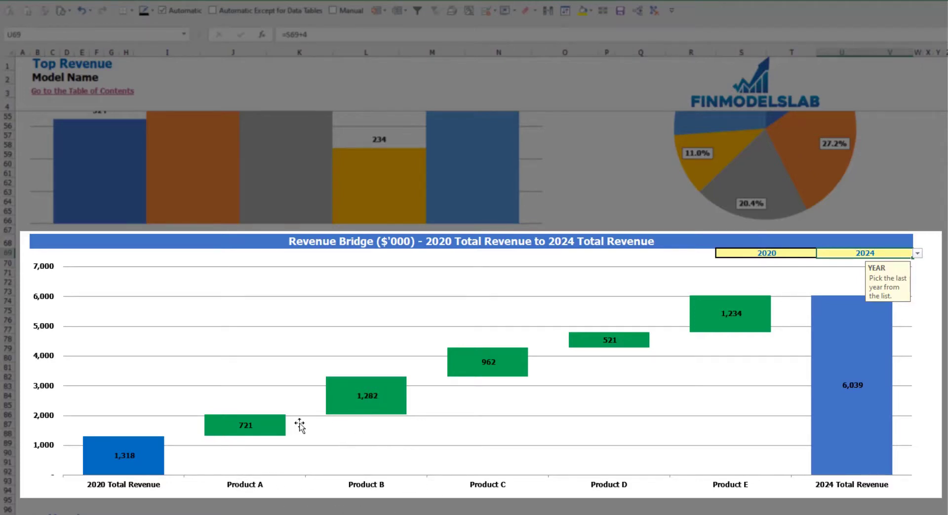
pyautogui.moveTo(270, 440)
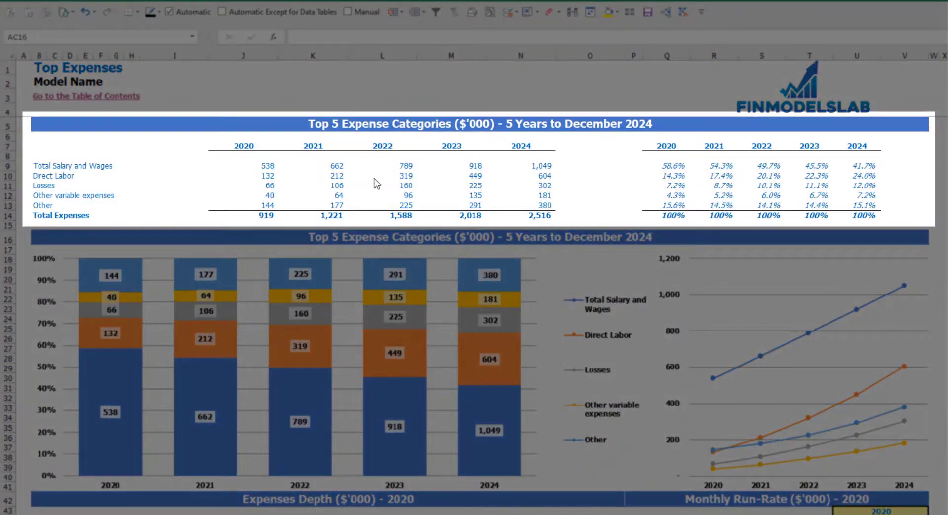
# - Review the category names, yearly amounts, totals and percentage shares in the Top 5 Expense Categories table
pyautogui.moveTo(37, 167); pyautogui.dragTo(38, 198)
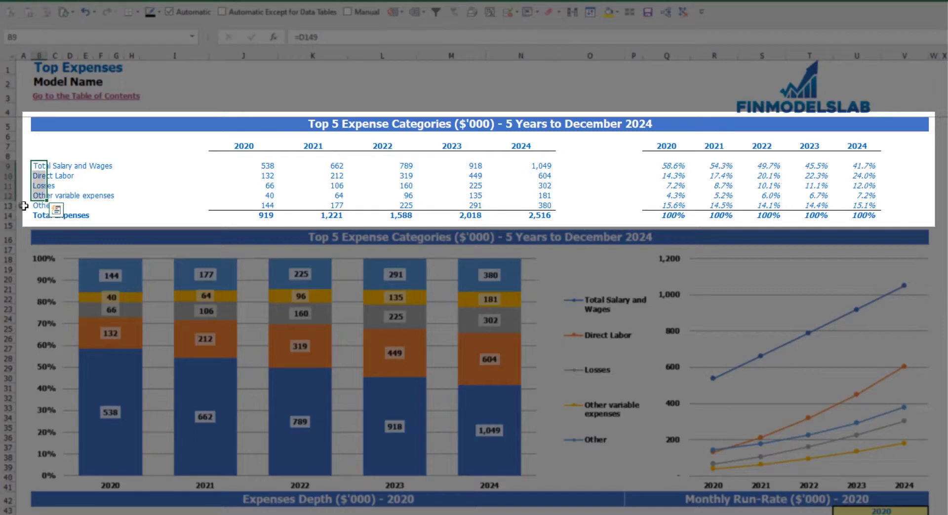
pyautogui.click(38, 206)
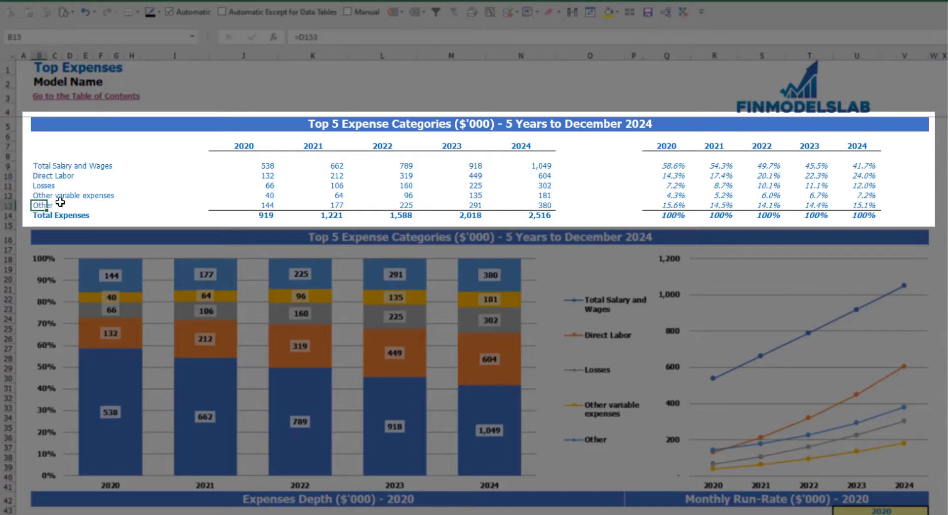
pyautogui.moveTo(244, 148); pyautogui.dragTo(506, 213)
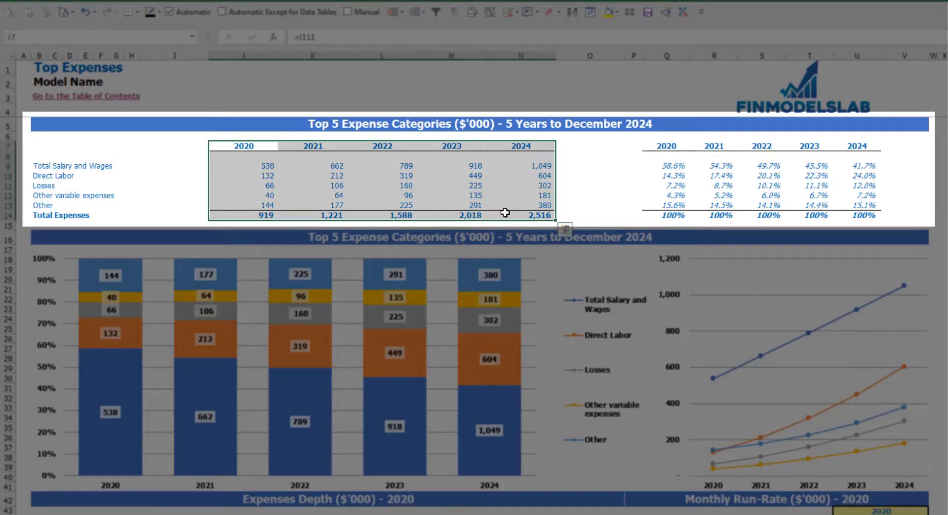
pyautogui.moveTo(262, 213); pyautogui.dragTo(518, 216)
pyautogui.moveTo(667, 148); pyautogui.dragTo(872, 208)
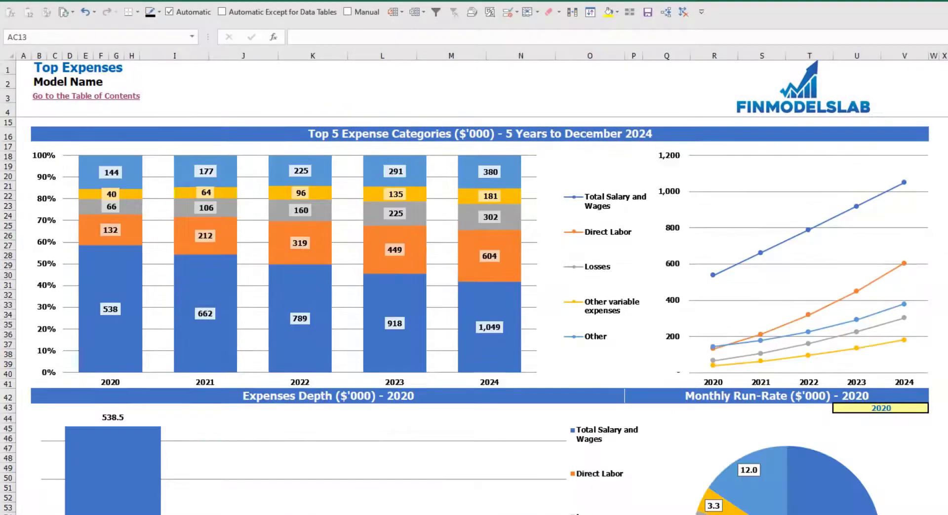
# - Set the year for the Expenses Depth and Monthly Run-Rate charts on the Top Expenses sheet to 2021
pyautogui.scroll(-7, 364, 288)
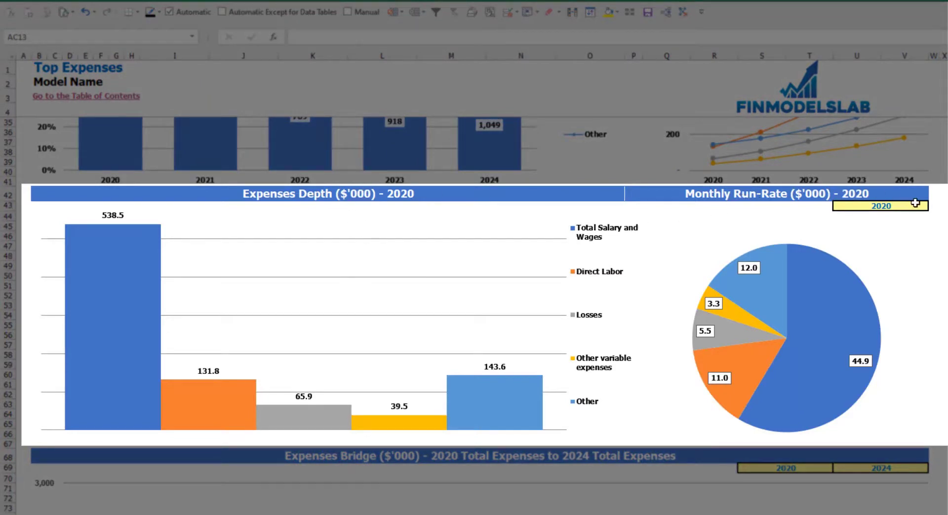
pyautogui.click(924, 205)
pyautogui.click(934, 206)
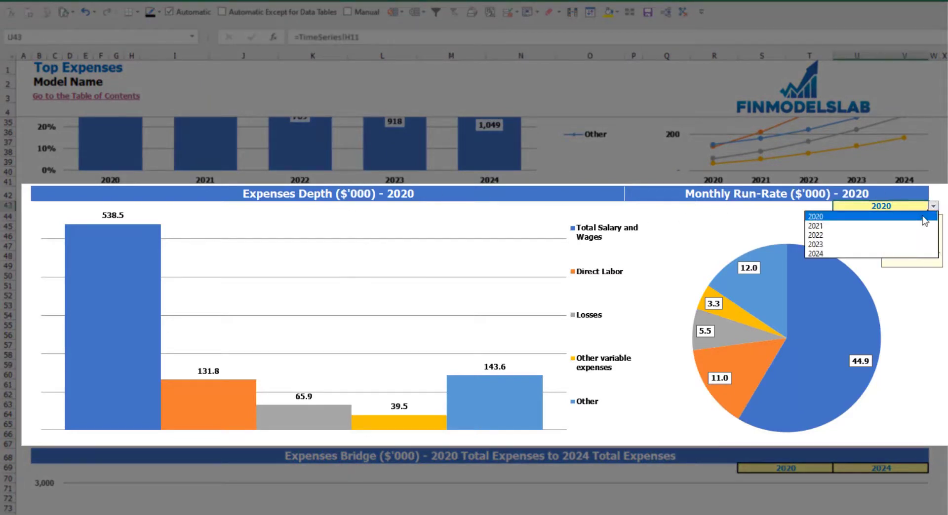
pyautogui.click(847, 228)
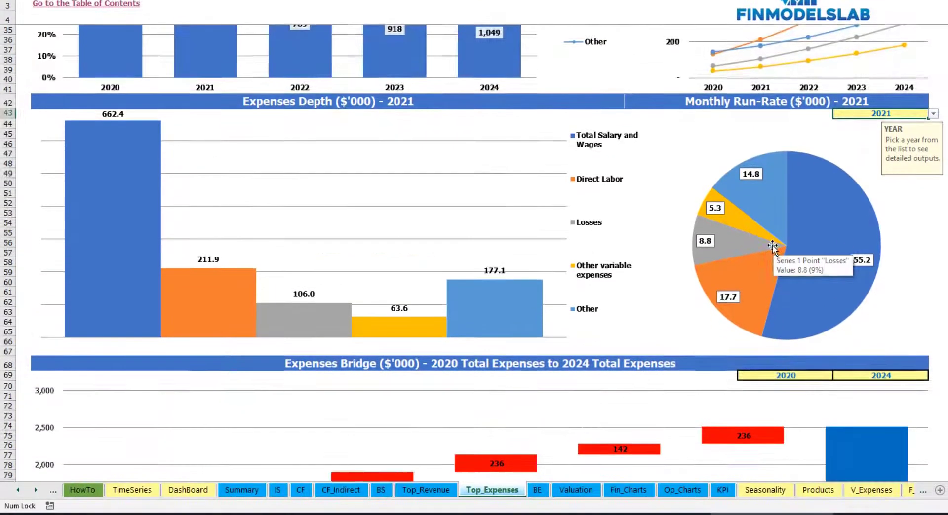
# - Examine the Expenses Bridge chart and the available options for its first and last year
pyautogui.scroll(-7, 773, 285)
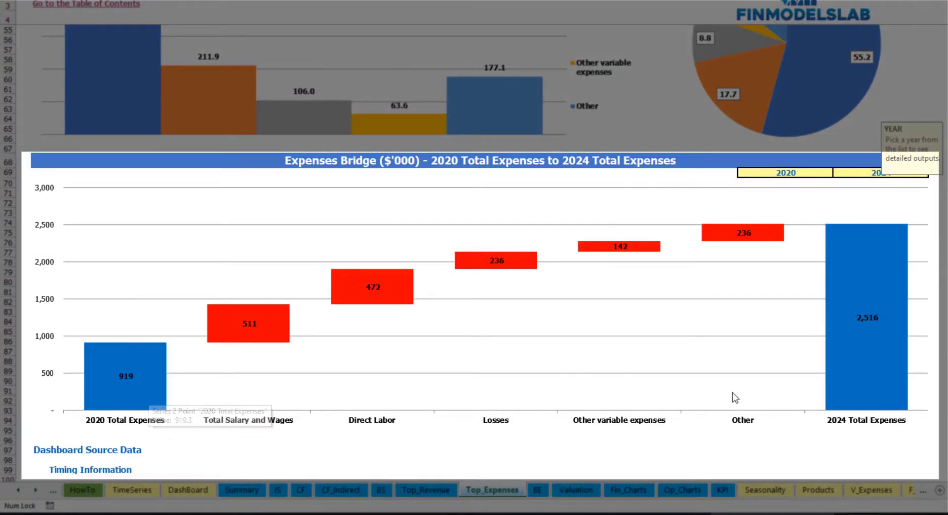
pyautogui.click(822, 172)
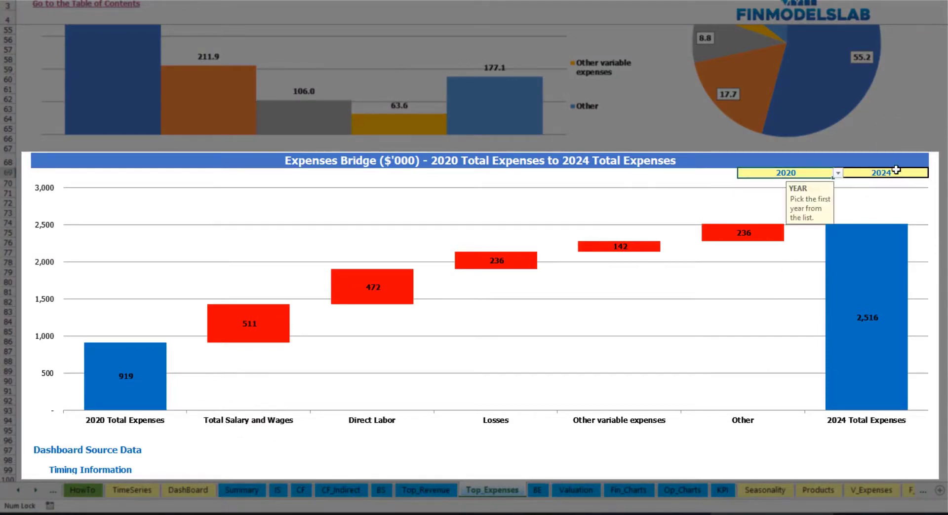
pyautogui.click(903, 173)
pyautogui.click(820, 170)
pyautogui.click(837, 173)
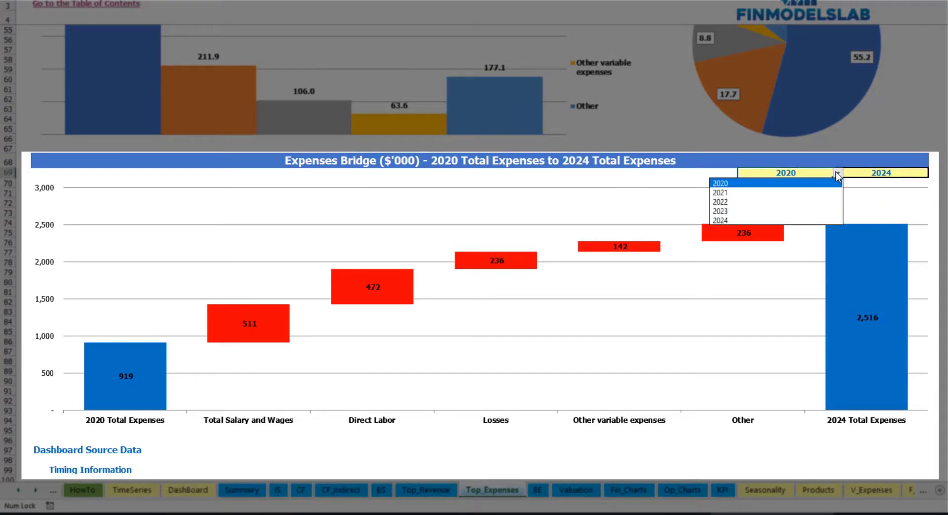
pyautogui.click(923, 171)
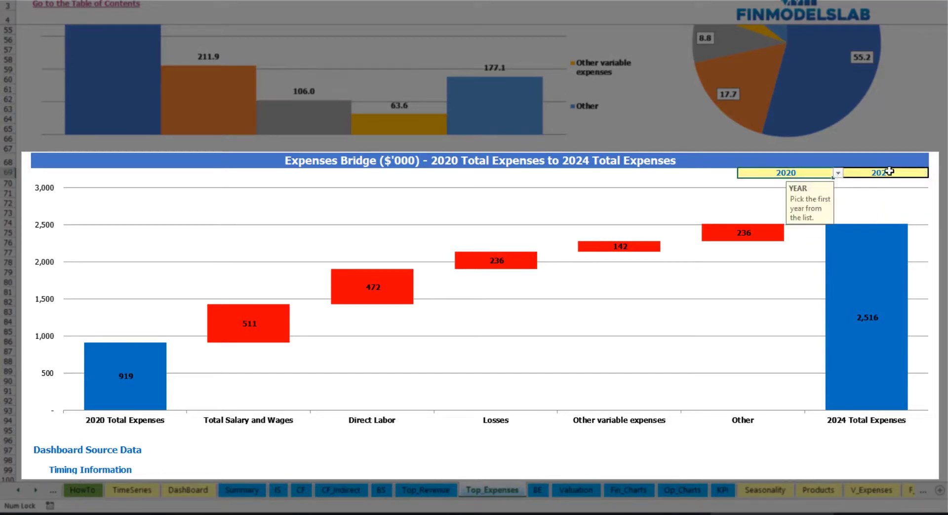
pyautogui.click(914, 172)
pyautogui.click(934, 174)
pyautogui.press('Escape')
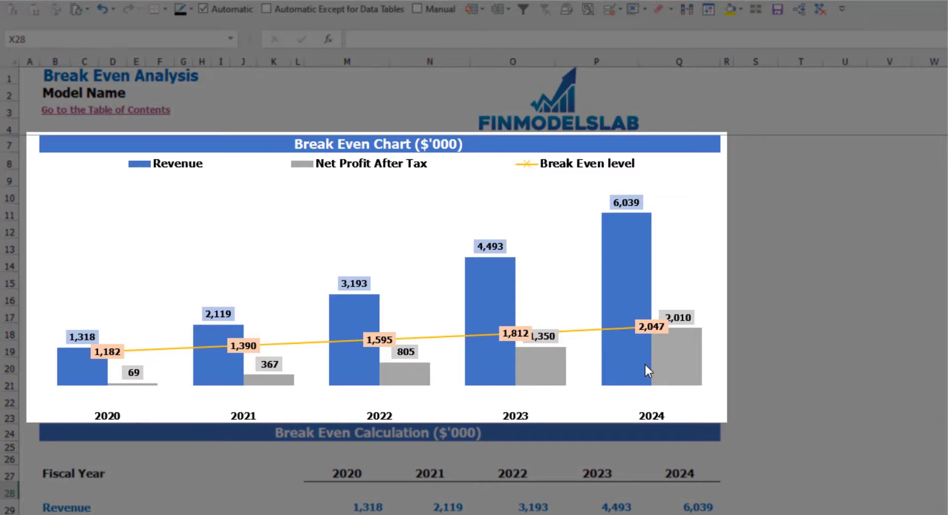
# - Inspect the 2020 to 2022 revenue columns against the break-even level in the Break Even Chart
pyautogui.moveTo(102, 371)
pyautogui.moveTo(221, 336)
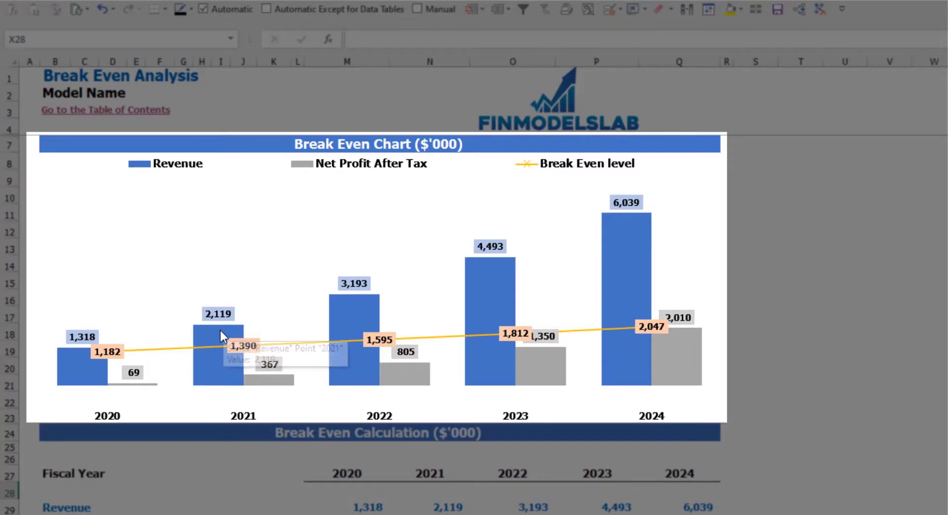
pyautogui.moveTo(351, 320)
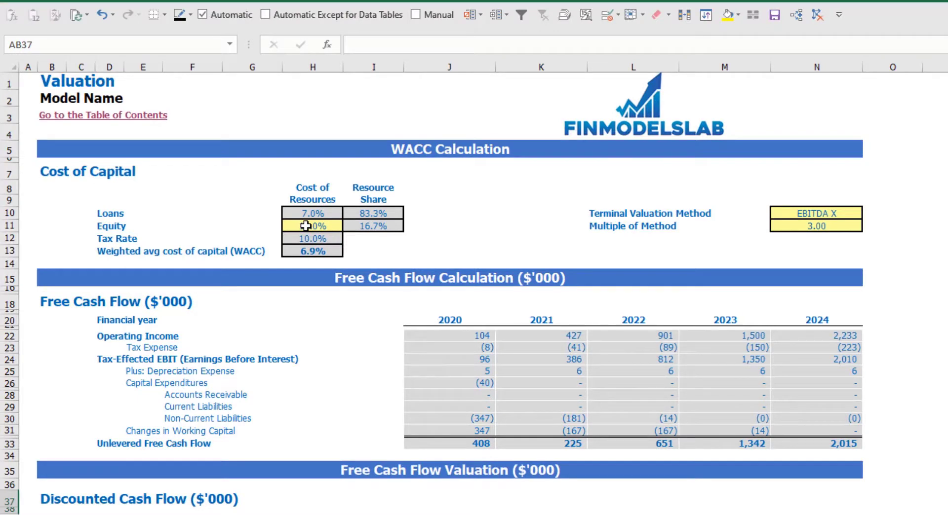
# - Inspect the equity and loan costs, the resource shares and the weighted average cost of capital formula in the WACC Calculation
pyautogui.click(305, 226)
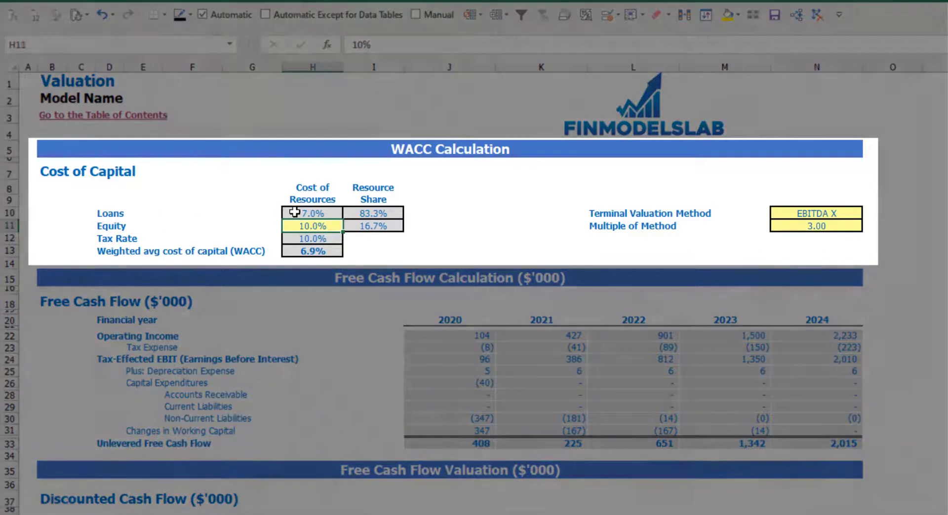
pyautogui.click(292, 212)
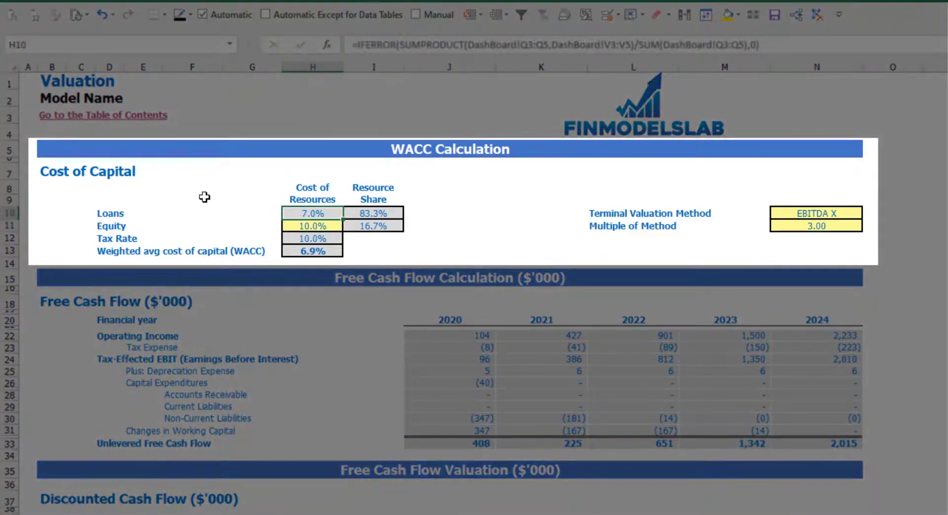
pyautogui.click(373, 217)
pyautogui.moveTo(372, 217); pyautogui.dragTo(373, 226)
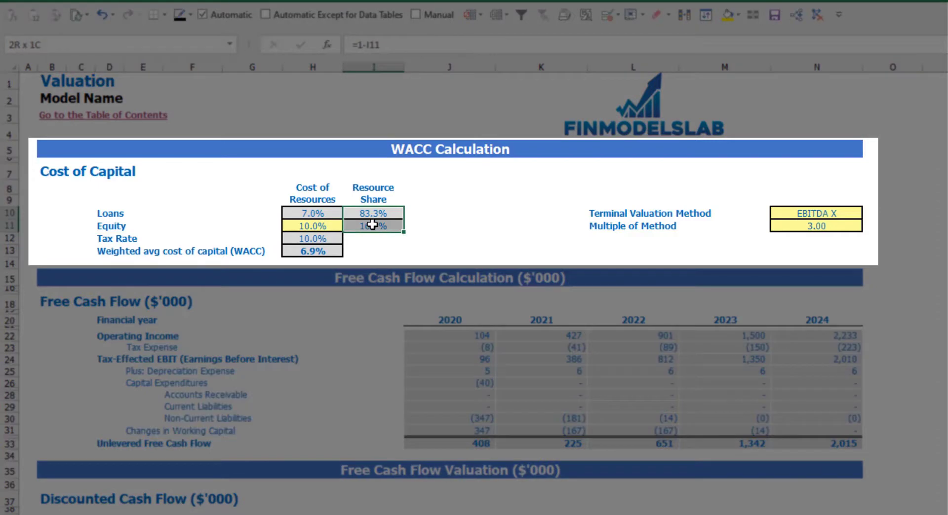
pyautogui.click(326, 253)
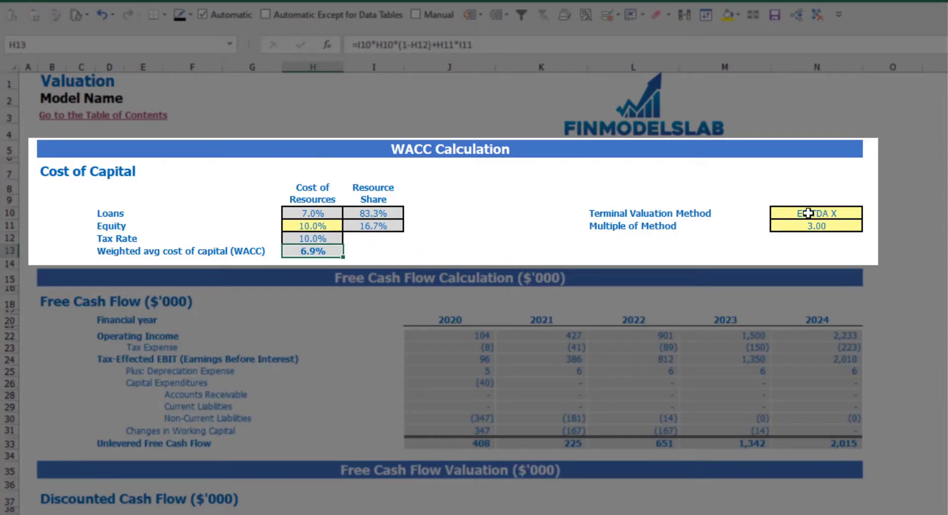
# - Change the Terminal Valuation Method to Revenue X
pyautogui.click(832, 214)
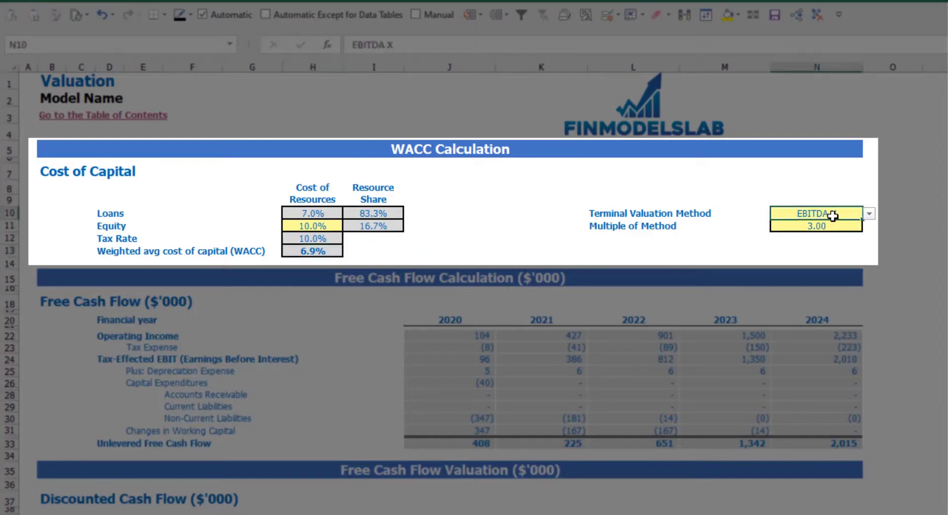
pyautogui.click(869, 214)
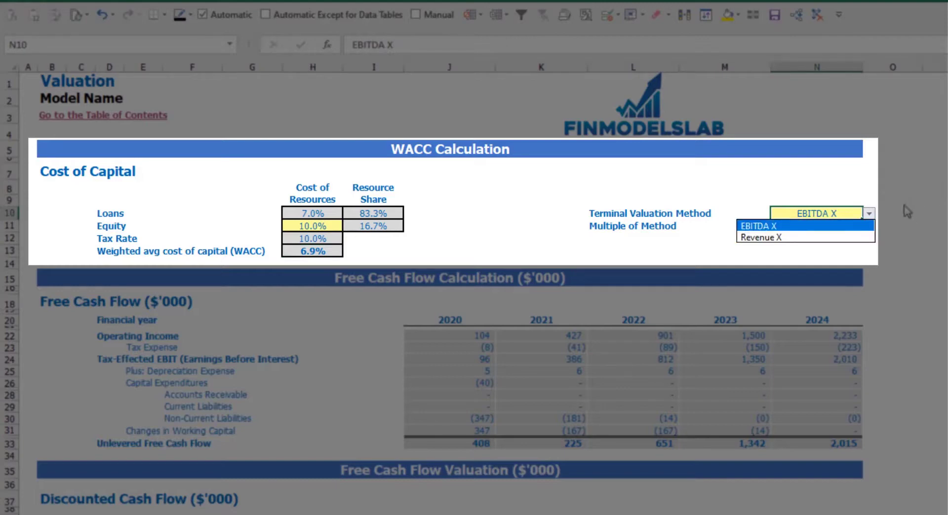
pyautogui.click(859, 238)
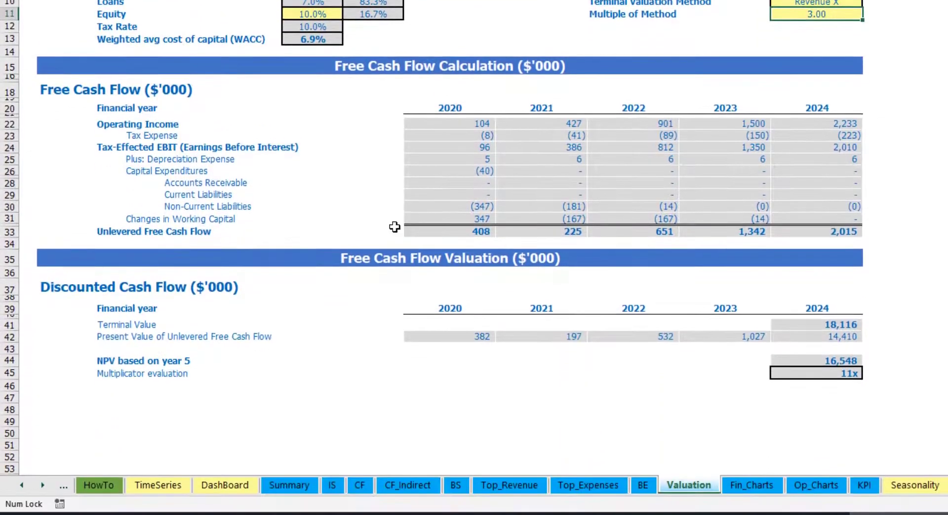
# - Review the terminal value, the yearly unlevered free cash flow and the multiplicator evaluation on the Valuation sheet
pyautogui.click(803, 326)
pyautogui.moveTo(432, 236); pyautogui.dragTo(813, 232)
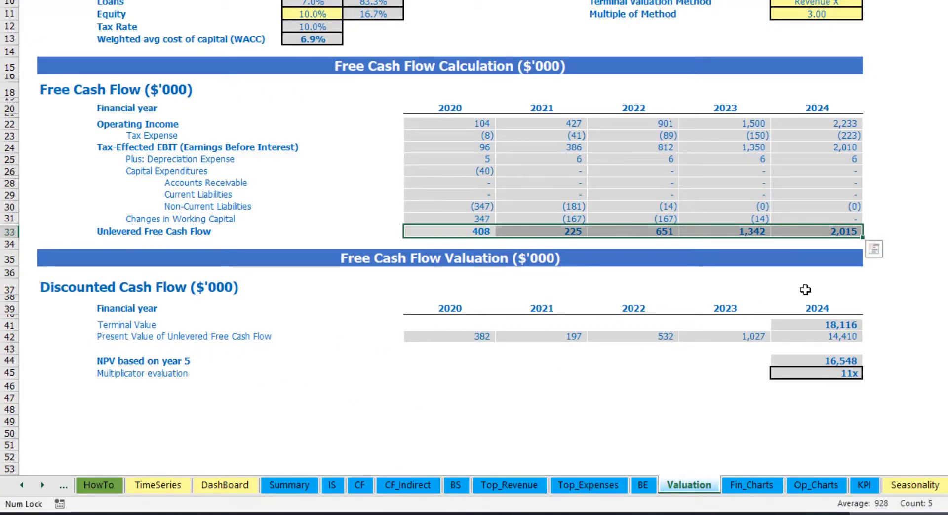
pyautogui.click(840, 372)
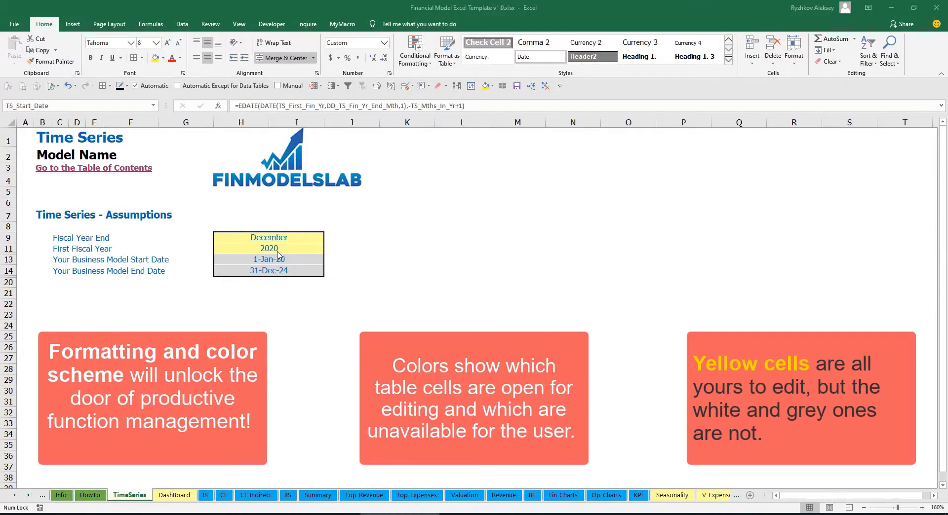
# - Browse through the workbook's sheet tabs to review their colour coding while staying on the TimeSeries sheet
pyautogui.click(28, 496)
pyautogui.click(29, 496)
pyautogui.click(29, 496)
pyautogui.click(28, 496)
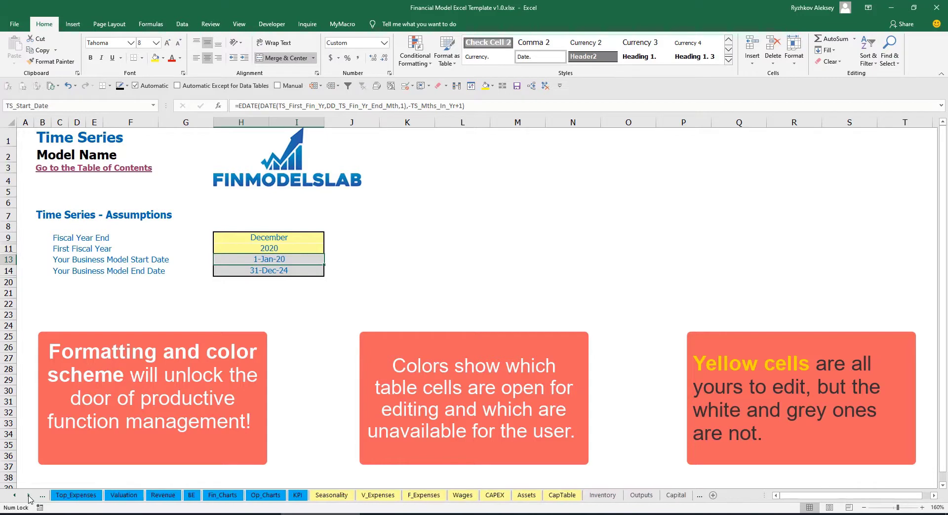
pyautogui.click(15, 496)
pyautogui.click(15, 496)
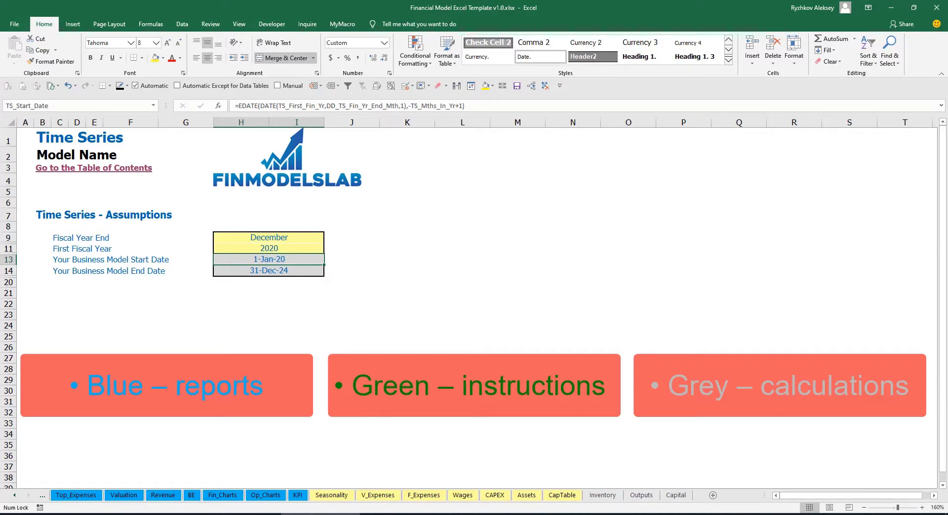
# - Open the Contents sheet and review its list of report, assumption, statement and setup tabs with their descriptions
pyautogui.click(14, 495)
pyautogui.click(14, 496)
pyautogui.click(14, 496)
pyautogui.click(15, 496)
pyautogui.click(15, 500)
pyautogui.click(15, 500)
pyautogui.click(15, 500)
pyautogui.click(15, 500)
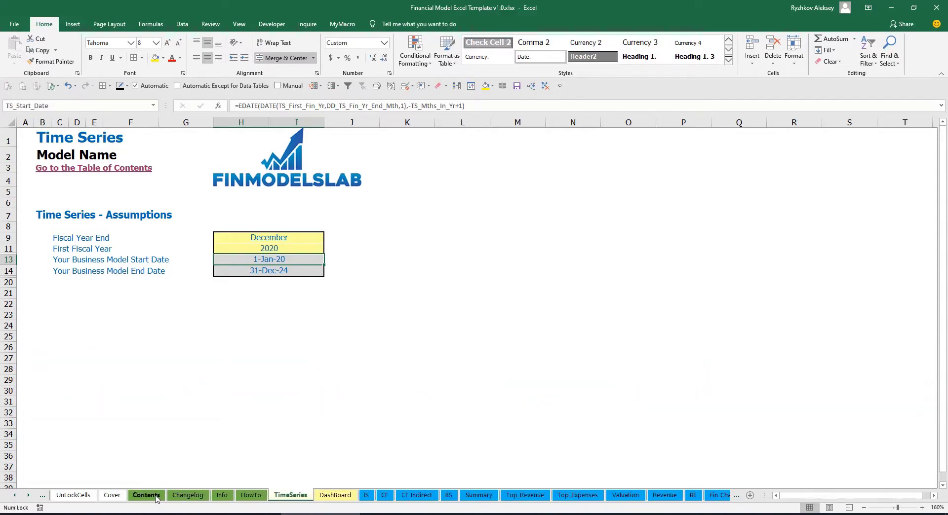
pyautogui.click(146, 495)
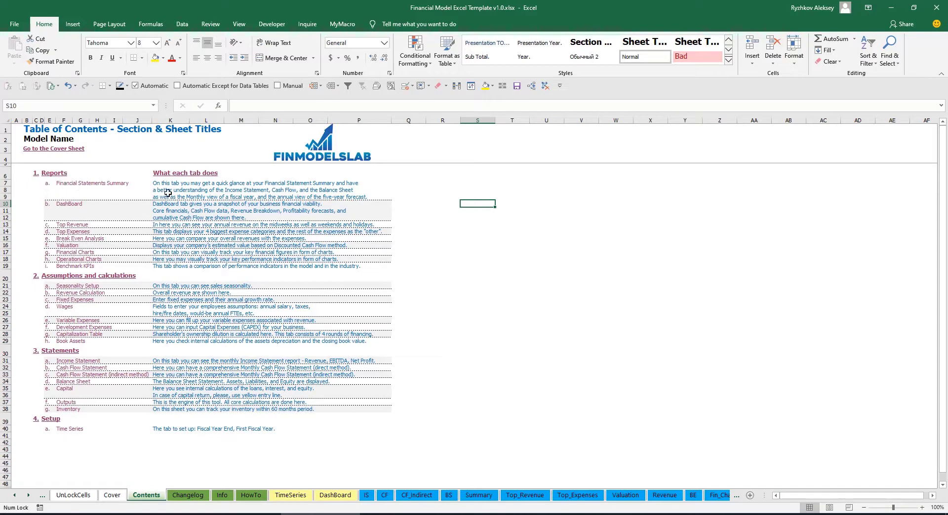
pyautogui.click(86, 186)
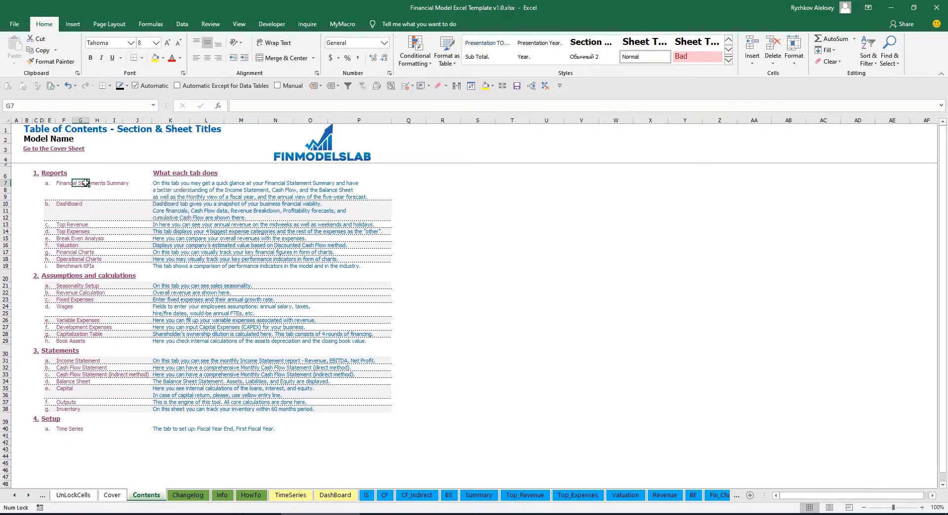
pyautogui.click(30, 151)
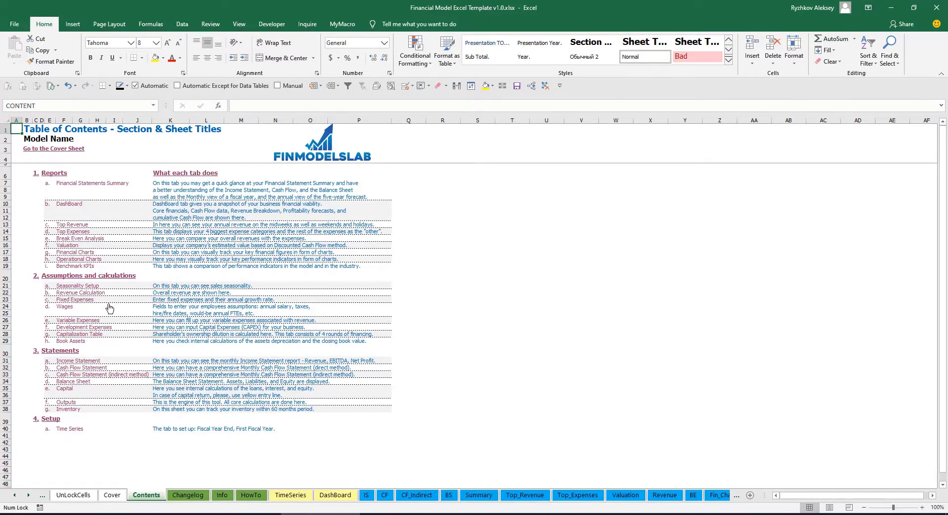
# - Open the HowTo sheet and read through the guide from Overall Business Model Principles to the Financial Statements Summary section
pyautogui.click(243, 495)
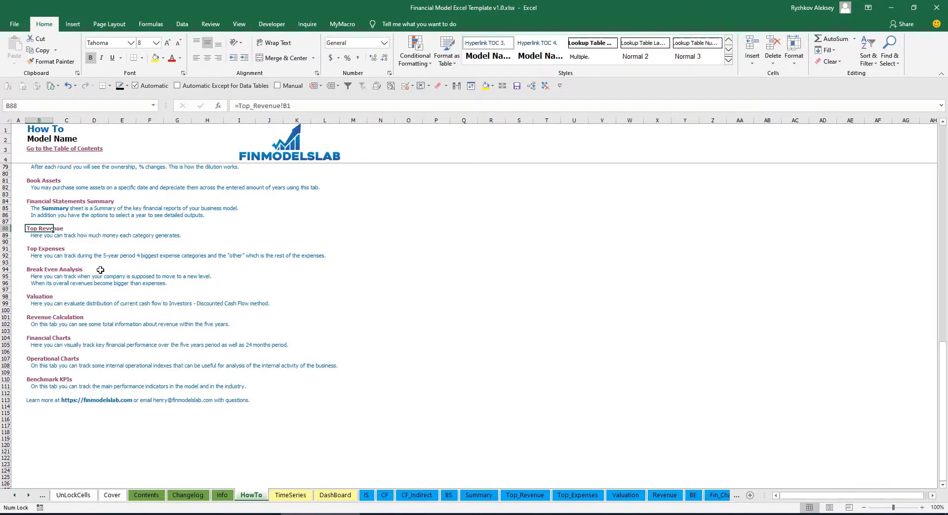
pyautogui.scroll(20, 75, 248)
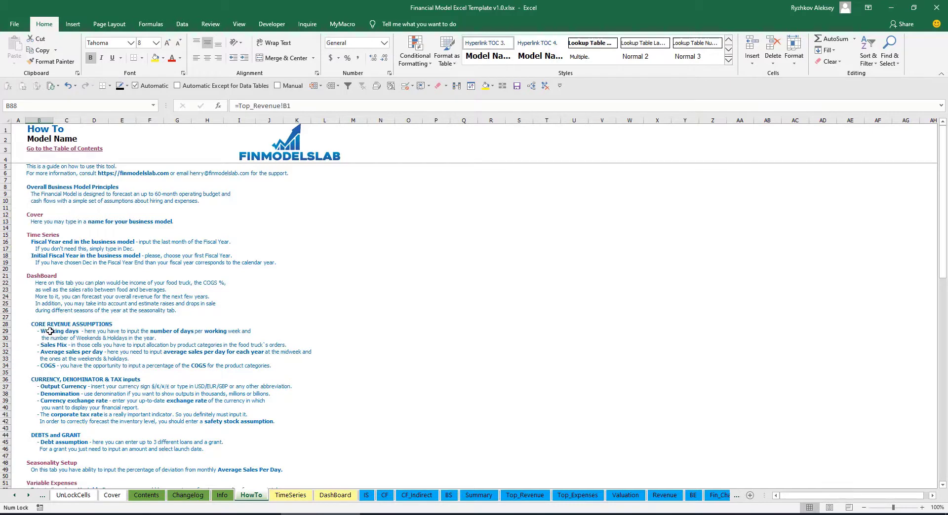
pyautogui.scroll(-3, 50, 331)
pyautogui.scroll(-3, 56, 364)
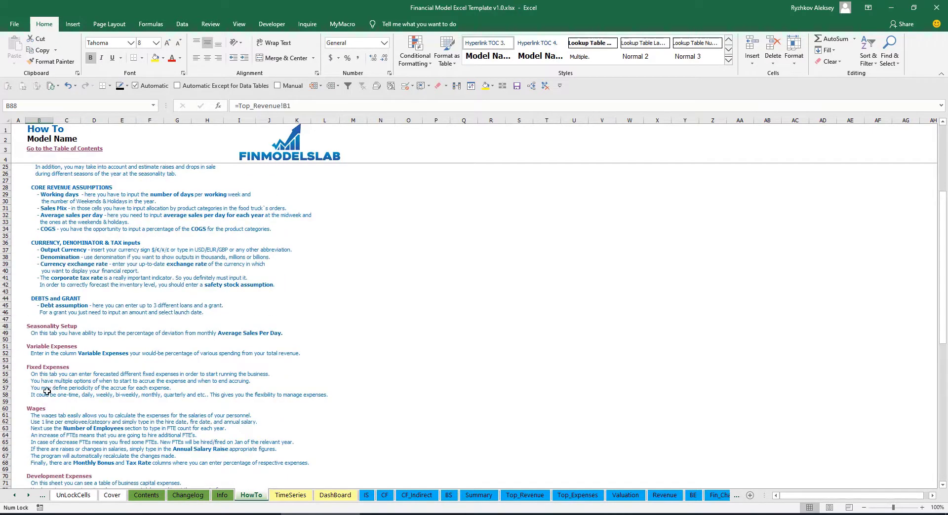
pyautogui.scroll(-6, 47, 391)
pyautogui.scroll(13, 57, 380)
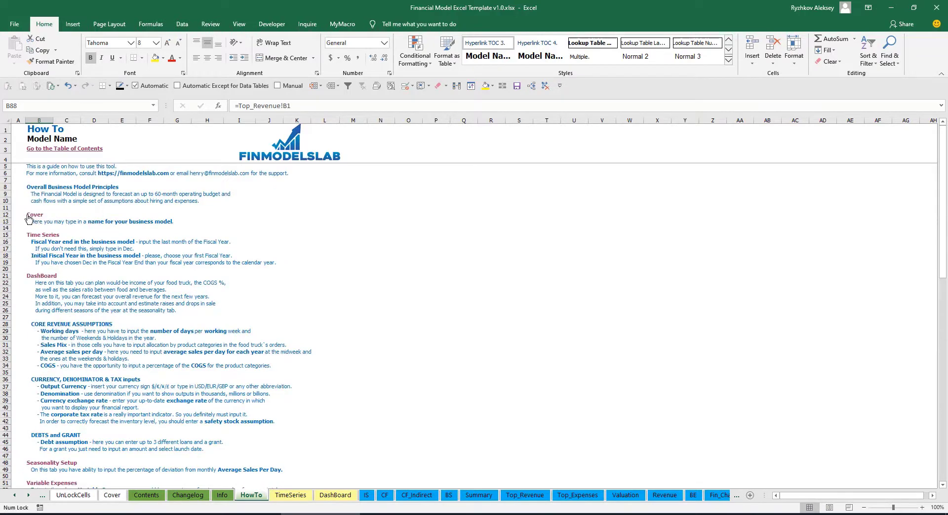
pyautogui.scroll(-9, 46, 281)
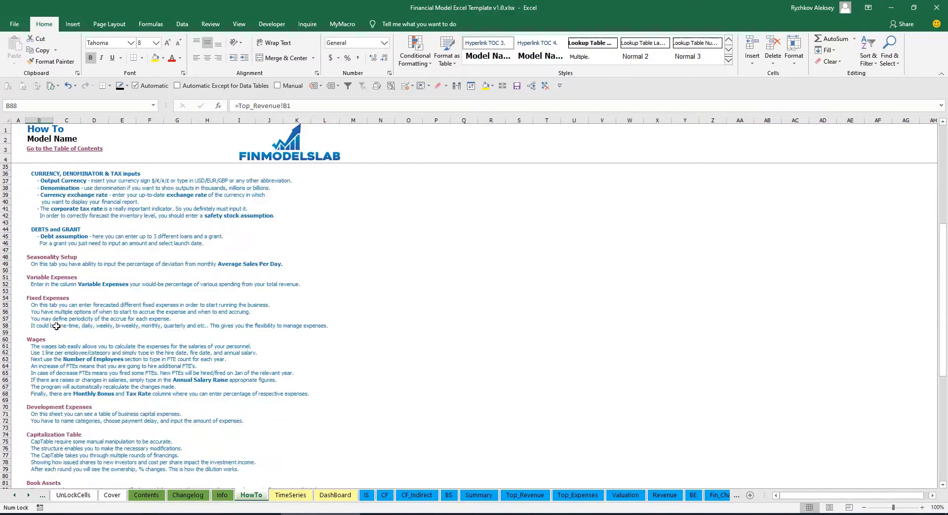
pyautogui.scroll(-3, 44, 280)
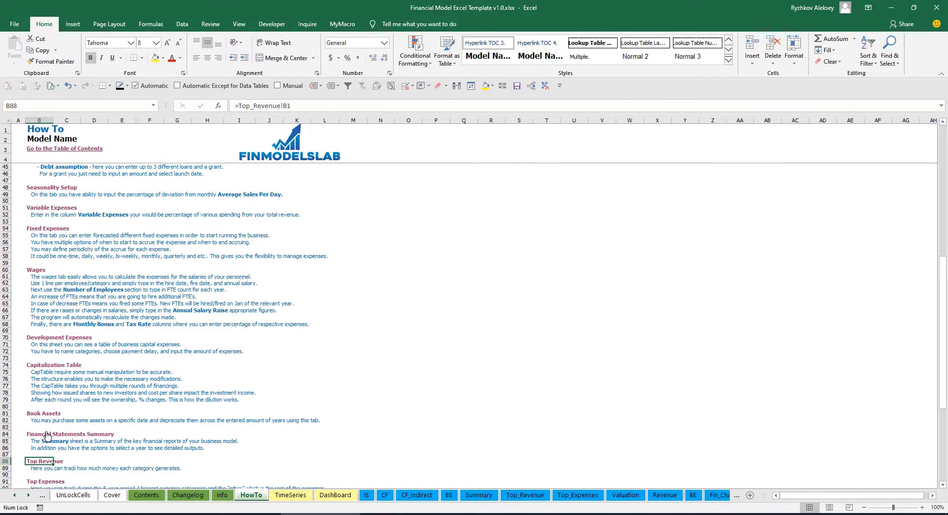
pyautogui.click(35, 416)
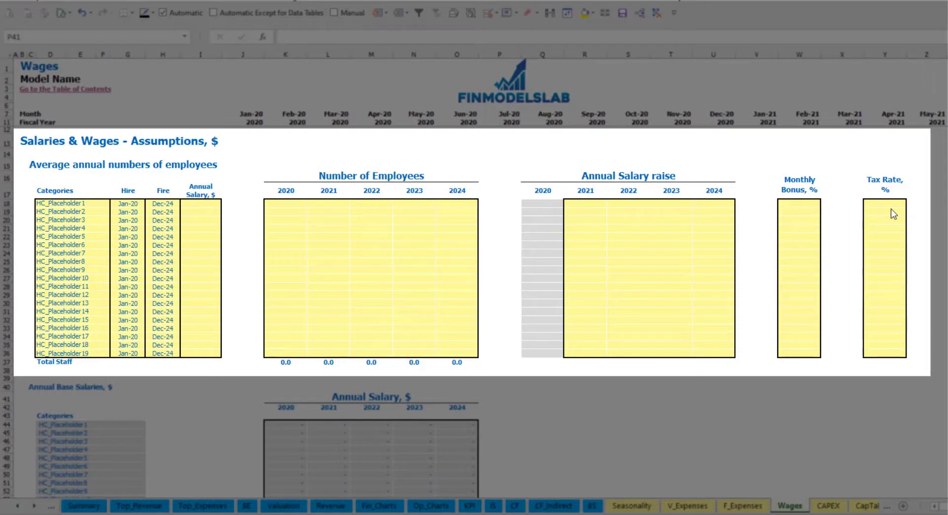
# - On the Wages sheet, name the first staff category CFO and set its hire date to Mar-20
pyautogui.click(96, 204)
pyautogui.write('CF')
pyautogui.press('Return')
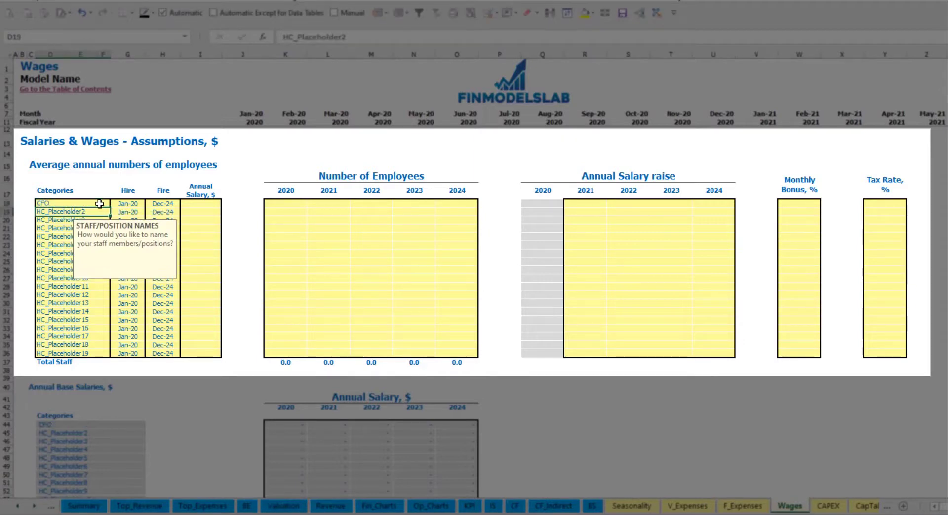
pyautogui.click(132, 204)
pyautogui.click(149, 203)
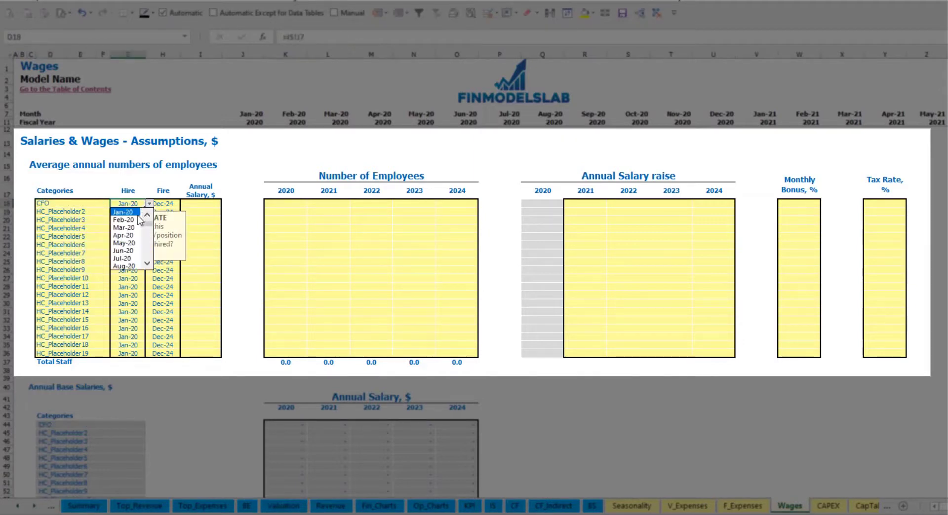
pyautogui.click(129, 227)
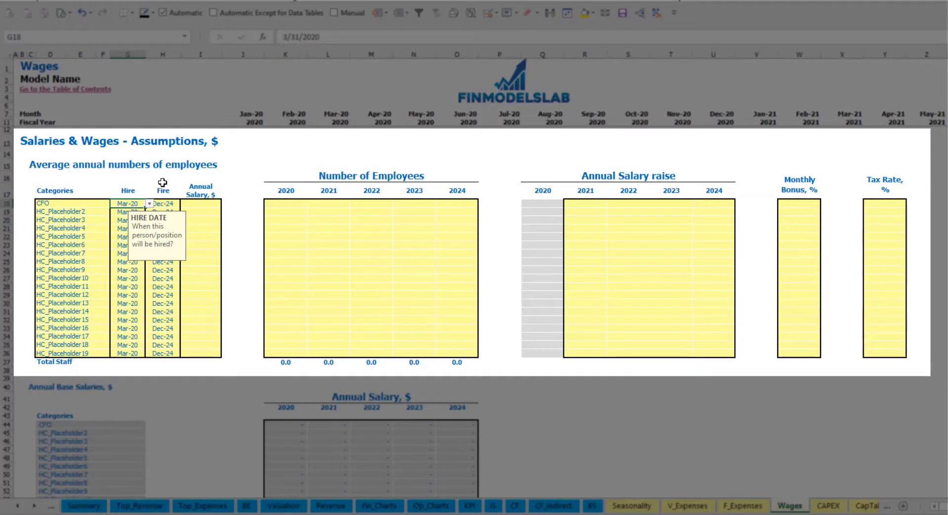
pyautogui.click(170, 204)
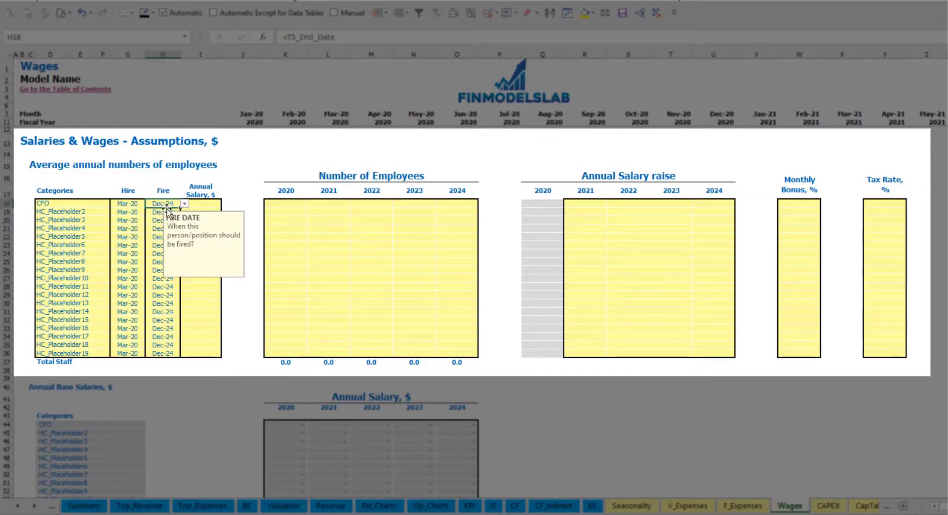
# - Set the CFO's annual salary to 50,000 and the number of employees to 1 for every year from 2020 to 2024
pyautogui.click(204, 205)
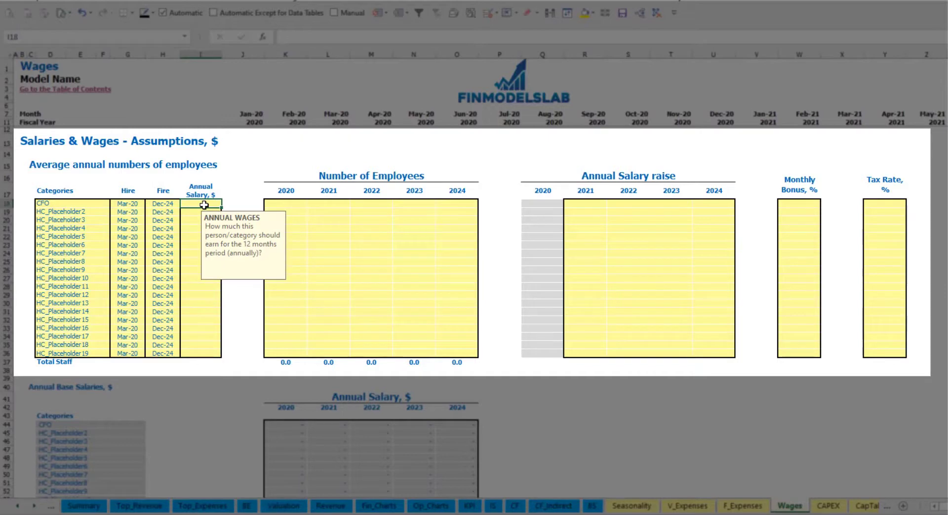
pyautogui.write('5000')
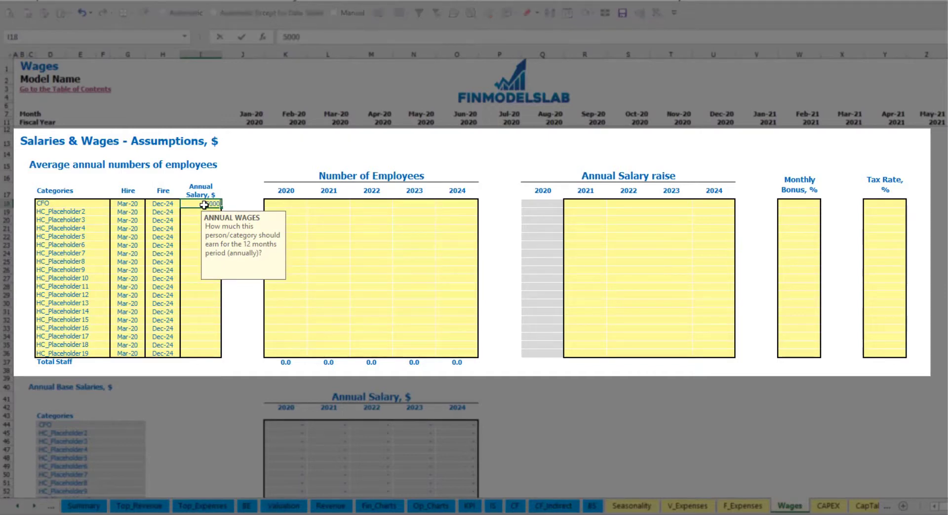
pyautogui.press('Return')
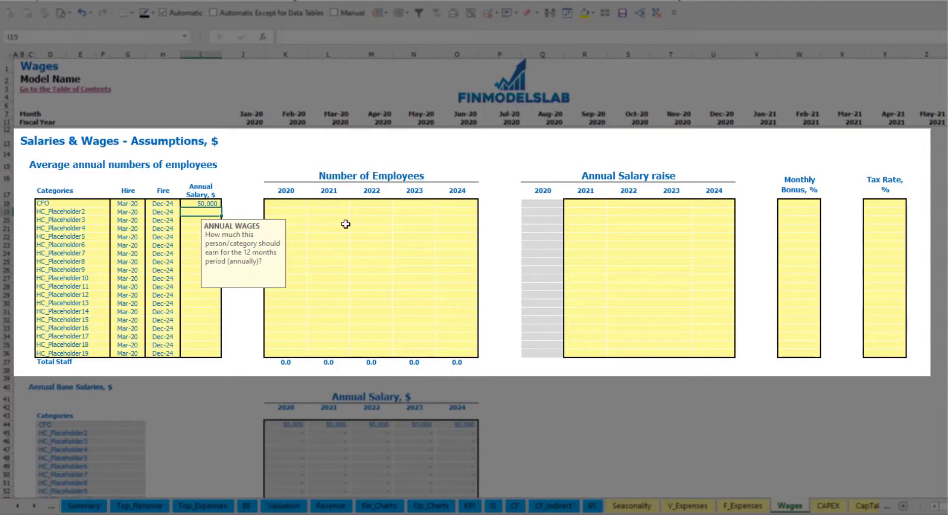
pyautogui.click(298, 206)
pyautogui.write('1\t1\t1\t1\t1')
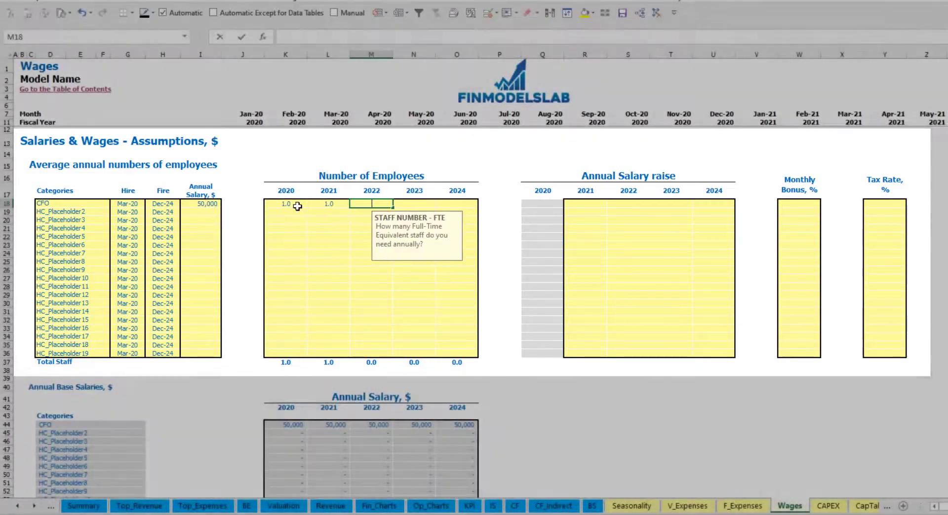
pyautogui.press('Tab')
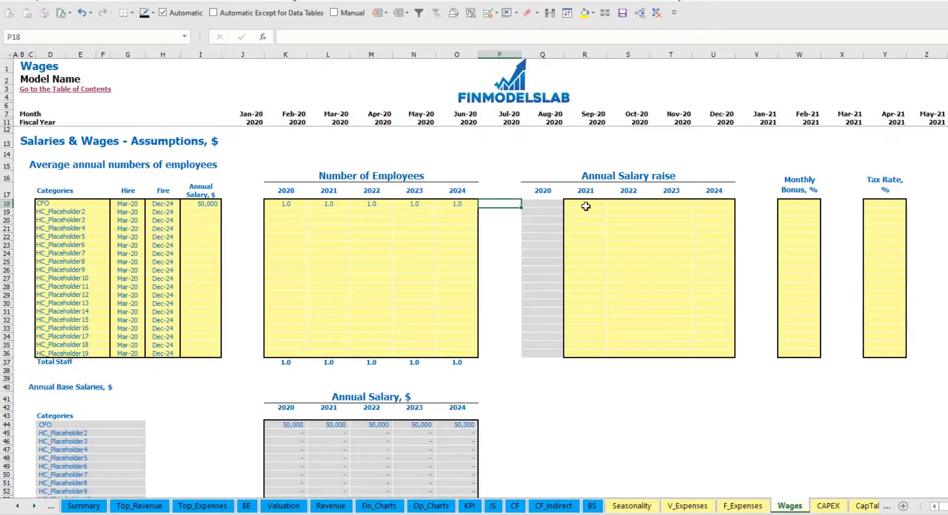
# - Inspect the CFO row of the monthly Total Staff Numbers from the March 2020 hire date through the end of the timeline
pyautogui.scroll(-3, 498, 288)
pyautogui.scroll(3, 499, 288)
pyautogui.scroll(-13, 323, 302)
pyautogui.click(342, 263)
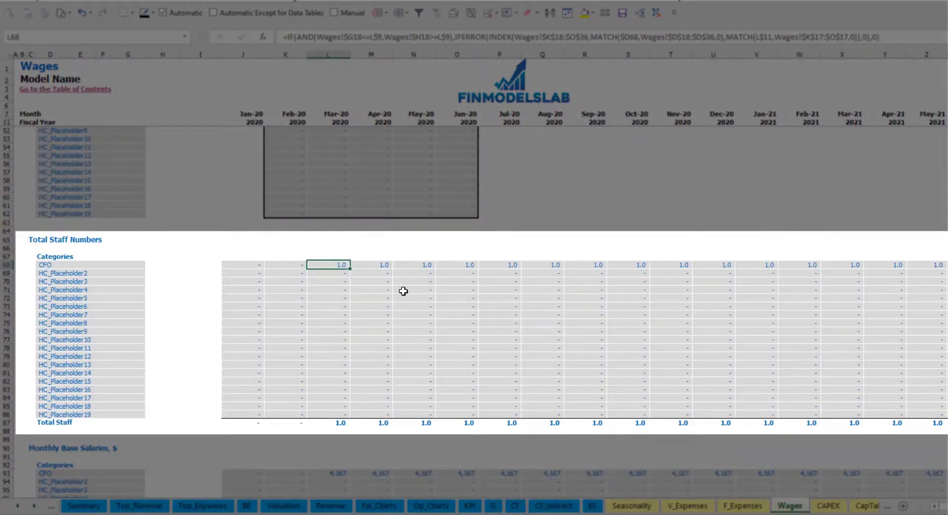
pyautogui.hotkey('ctrl', 'Right')
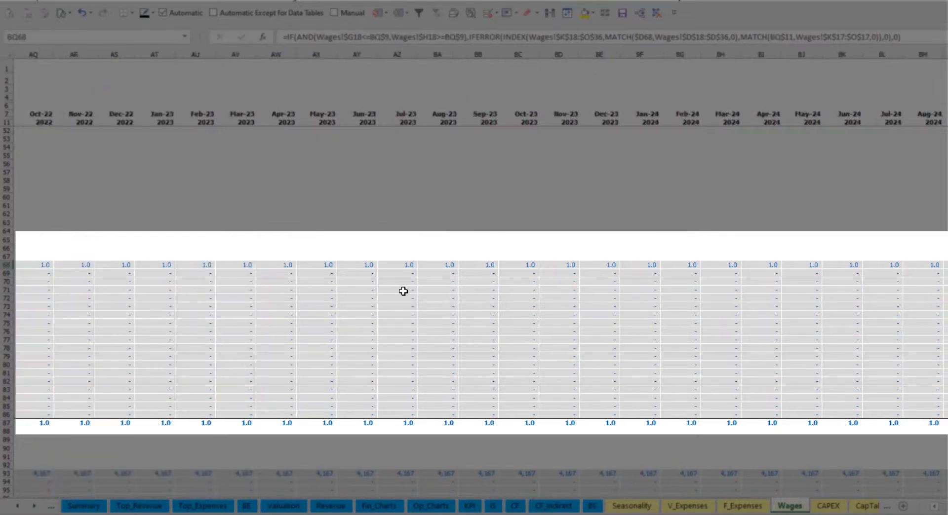
pyautogui.hotkey('ctrl', 'Left')
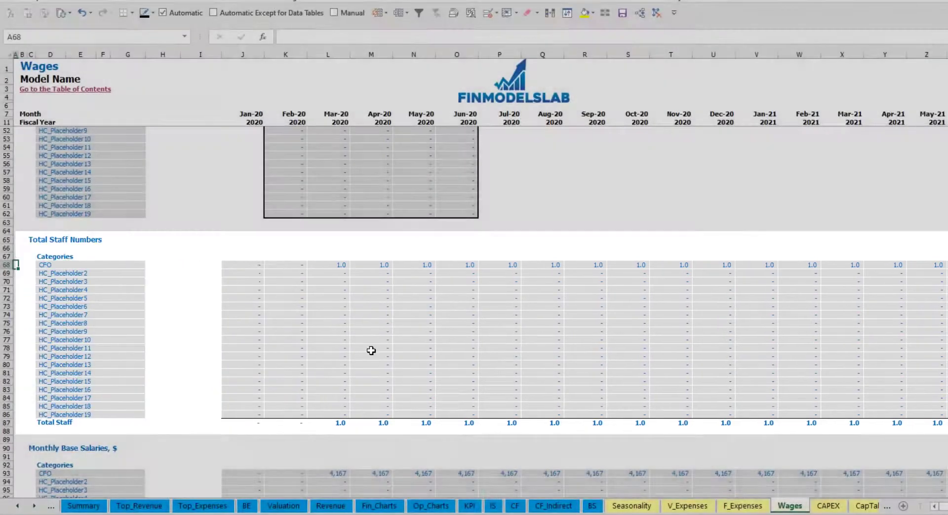
# - Enter a 5% annual salary raise for the CFO in 2021 and copy it to 2022 through 2024
pyautogui.scroll(13, 413, 267)
pyautogui.click(590, 205)
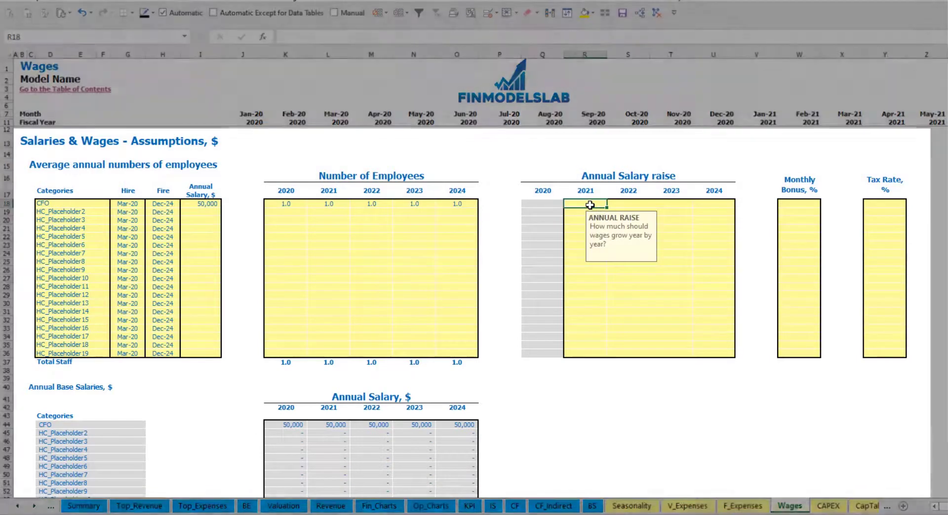
pyautogui.write('5%')
pyautogui.press('Return')
pyautogui.press('Up')
pyautogui.hotkey('ctrl', 'c')
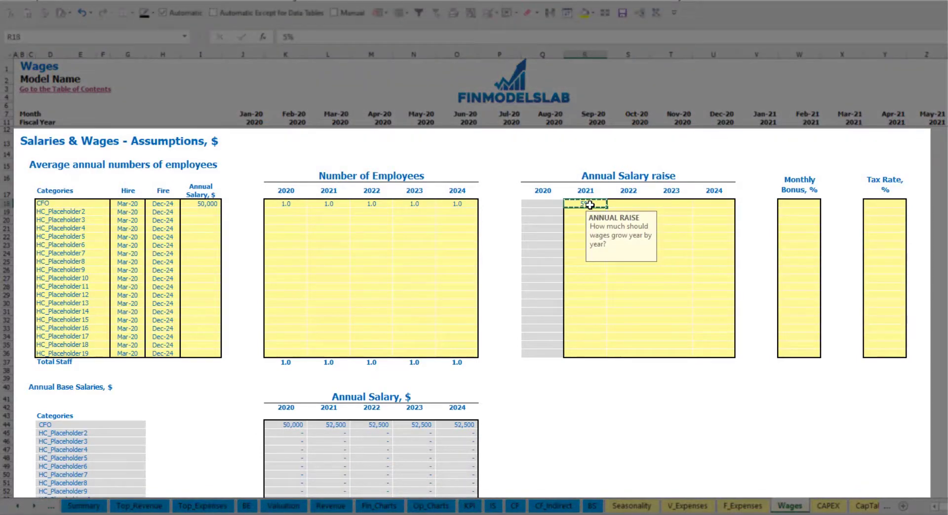
pyautogui.press('Right')
pyautogui.hotkey('shift', 'Right')
pyautogui.hotkey('shift', 'Right')
pyautogui.hotkey('ctrl', 'v')
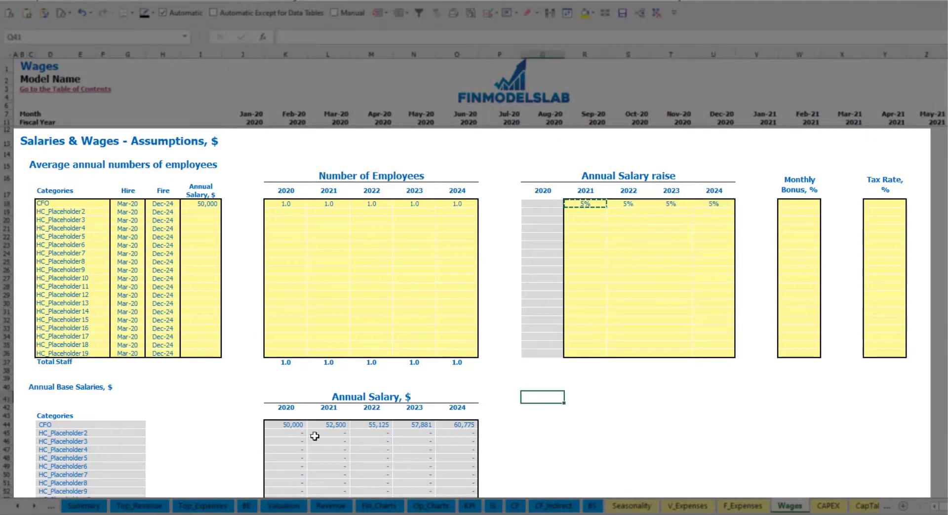
# - Compare the CFO's yearly Annual Base Salaries and their formula with the annual salary and salary raise inputs
pyautogui.moveTo(298, 430); pyautogui.dragTo(453, 424)
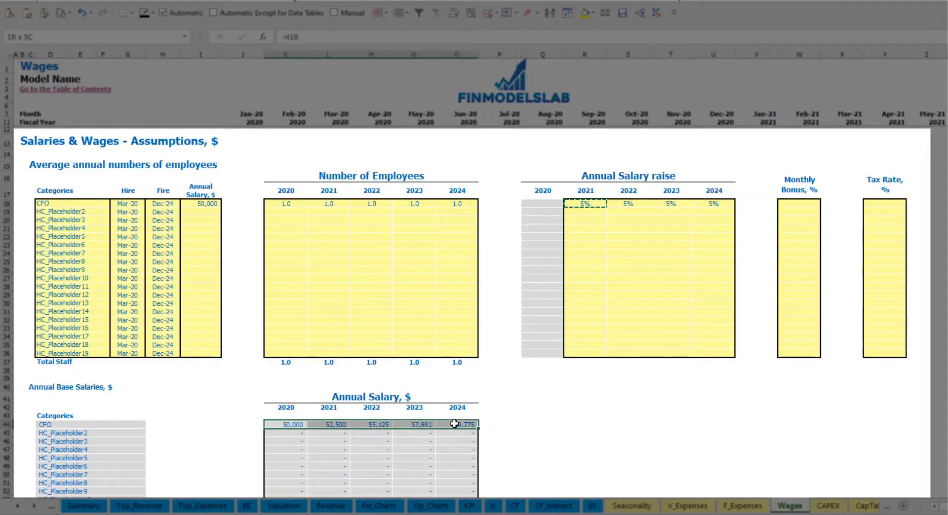
pyautogui.click(329, 433)
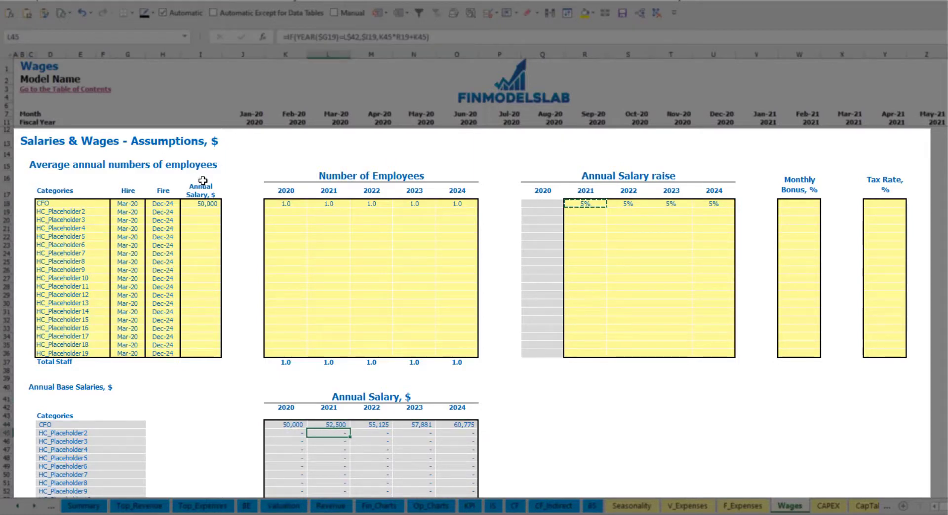
pyautogui.click(208, 205)
pyautogui.moveTo(599, 204); pyautogui.dragTo(704, 205)
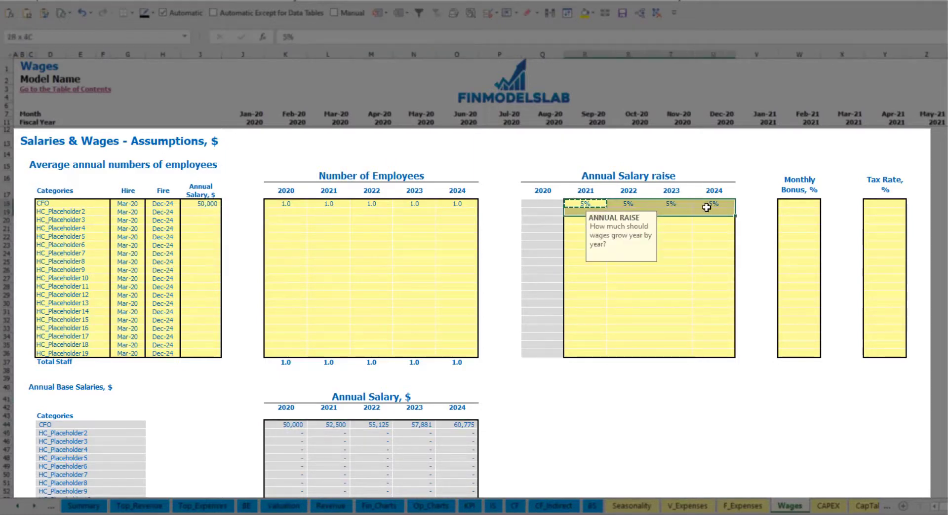
pyautogui.click(328, 424)
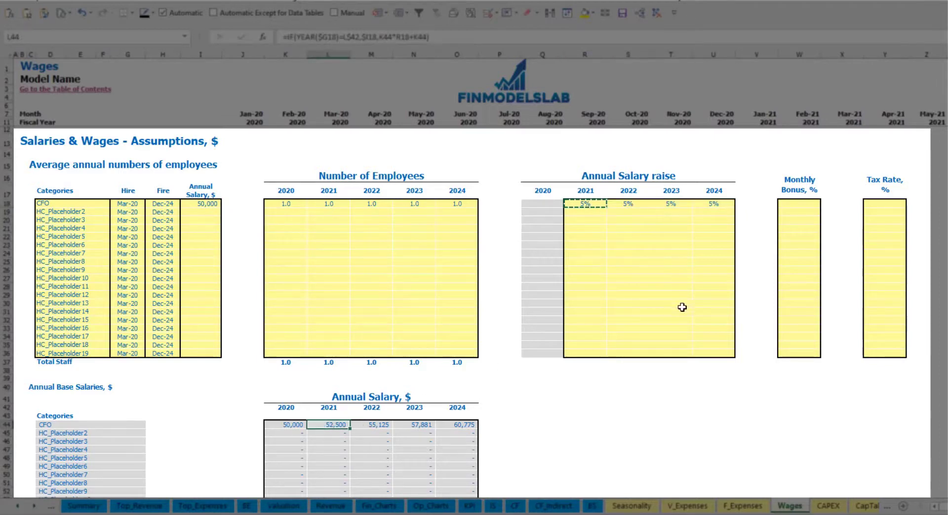
# - Set the CFO's monthly bonus to 10% and the tax rate to 5%
pyautogui.click(803, 203)
pyautogui.write('10')
pyautogui.press('Return')
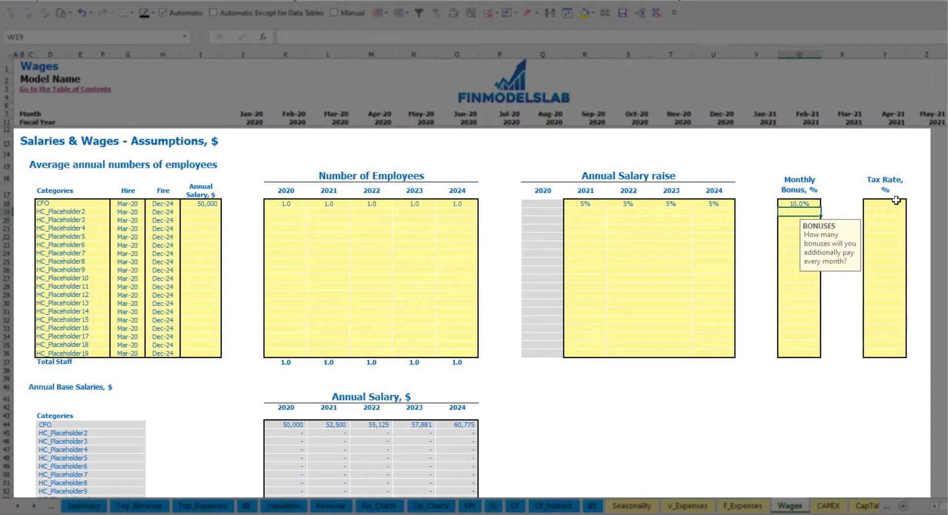
pyautogui.click(894, 201)
pyautogui.press('Return')
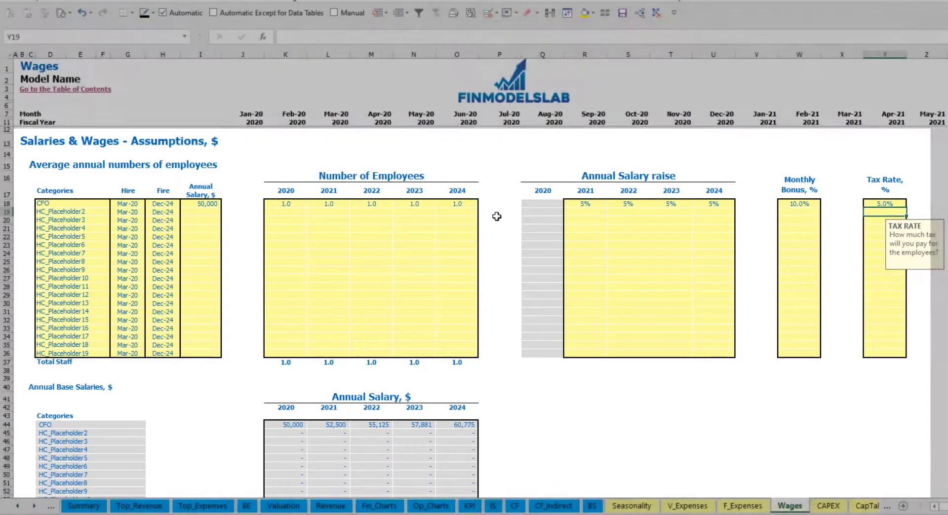
# - Examine the Monthly Base Salaries table and the formula behind the CFO's March 2020 salary
pyautogui.scroll(-13, 373, 312)
pyautogui.scroll(-3, 360, 326)
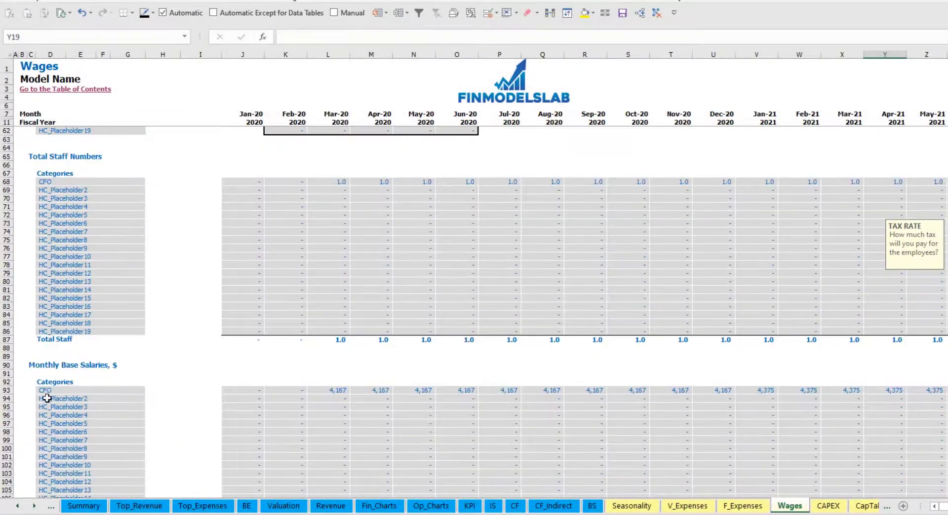
pyautogui.scroll(-3, 7, 397)
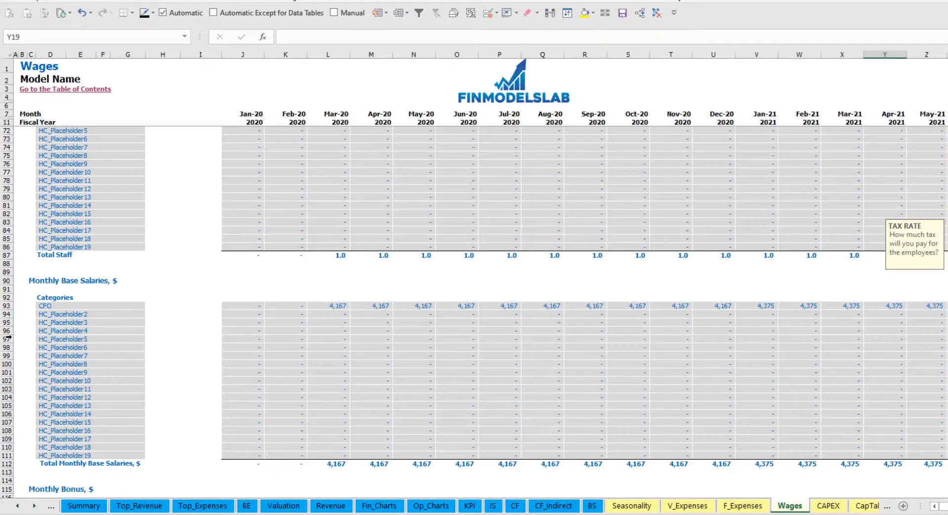
pyautogui.click(7, 306)
pyautogui.click(339, 307)
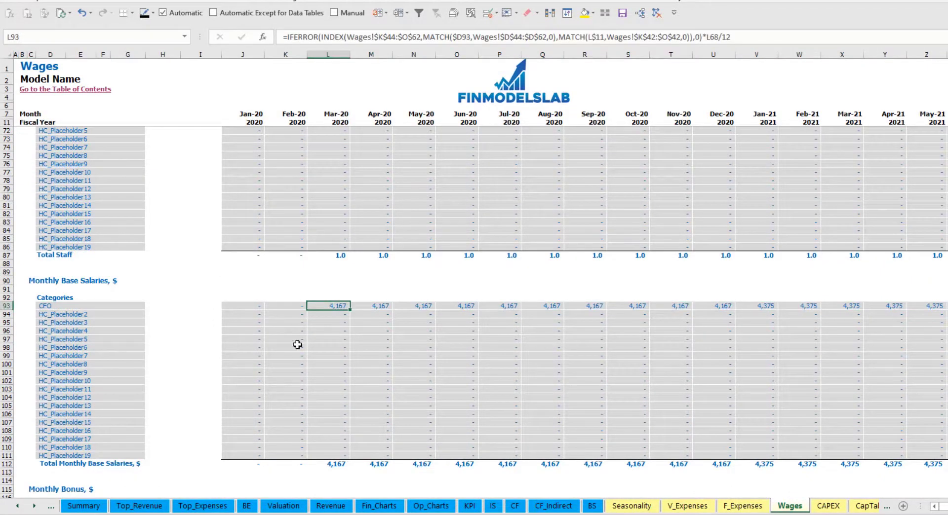
# - Examine the CFO's rows in the Monthly Bonus and Monthly Base Taxes tables, including the March 2020 bonus formula
pyautogui.scroll(-7, 307, 343)
pyautogui.click(6, 347)
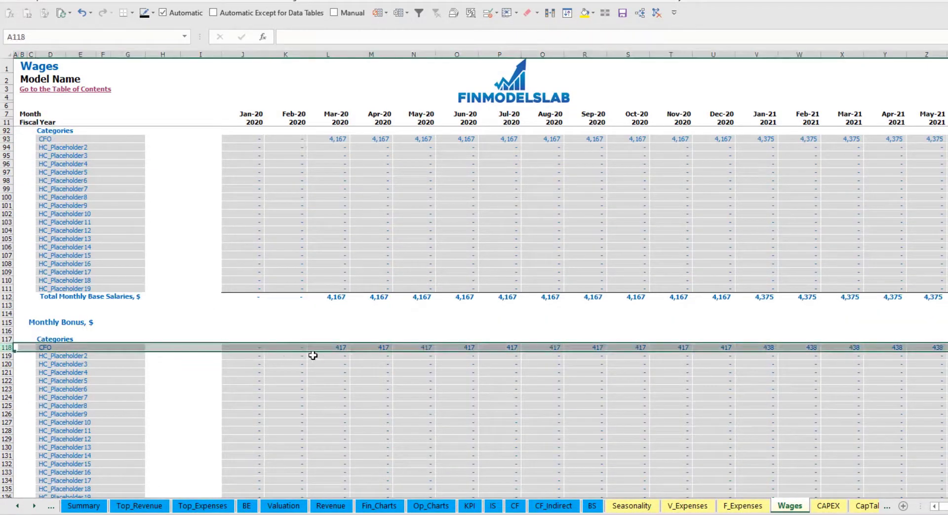
pyautogui.click(339, 347)
pyautogui.scroll(-7, 53, 361)
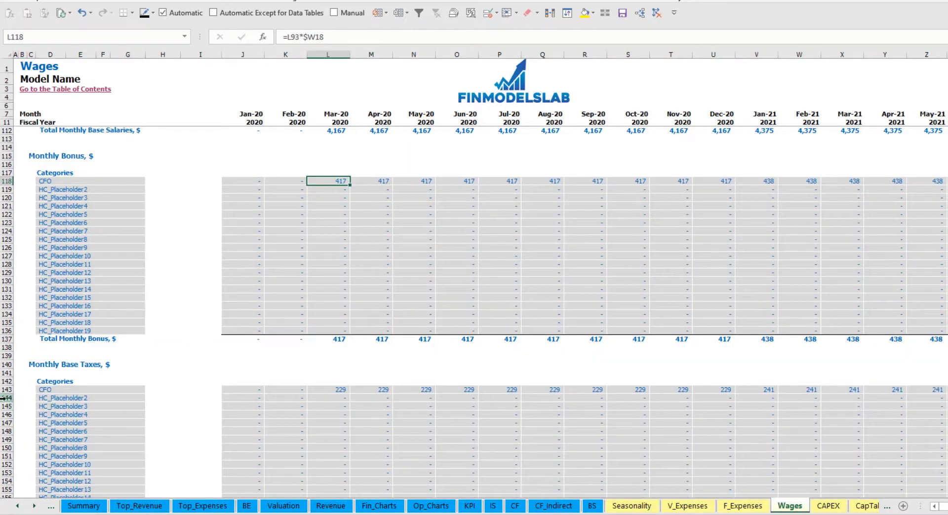
pyautogui.click(3, 390)
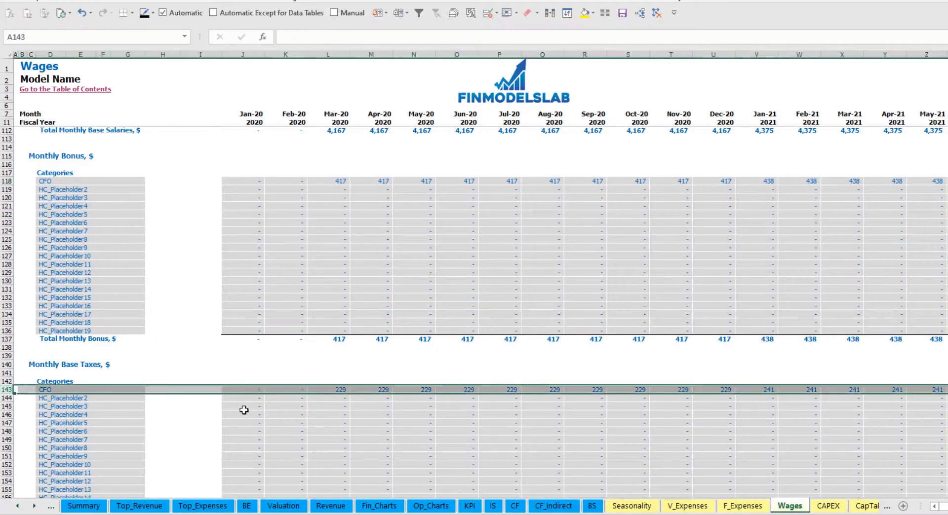
# - Name the second staff position Admin HC in the salary assumptions and set its hire date to Apr-20
pyautogui.scroll(20, 403, 371)
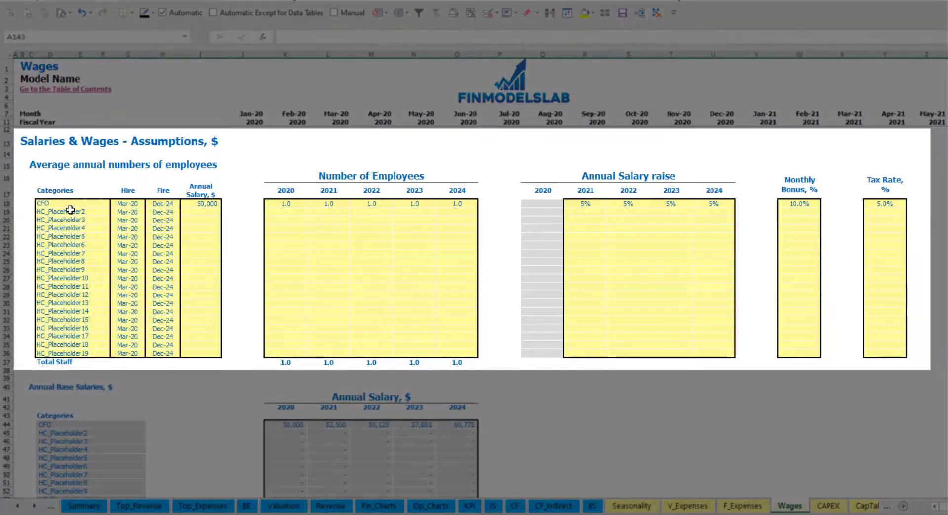
pyautogui.click(69, 210)
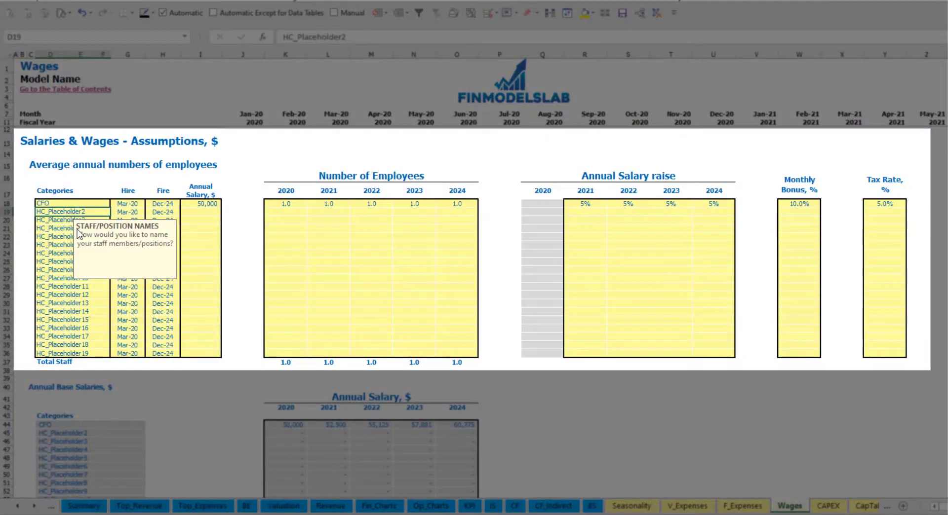
pyautogui.write('Admin HC')
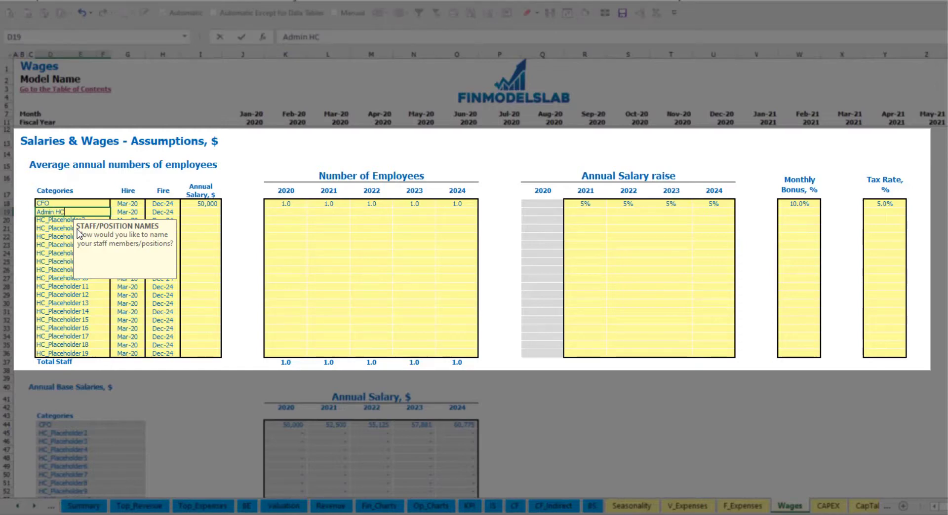
pyautogui.press('Return')
pyautogui.click(135, 212)
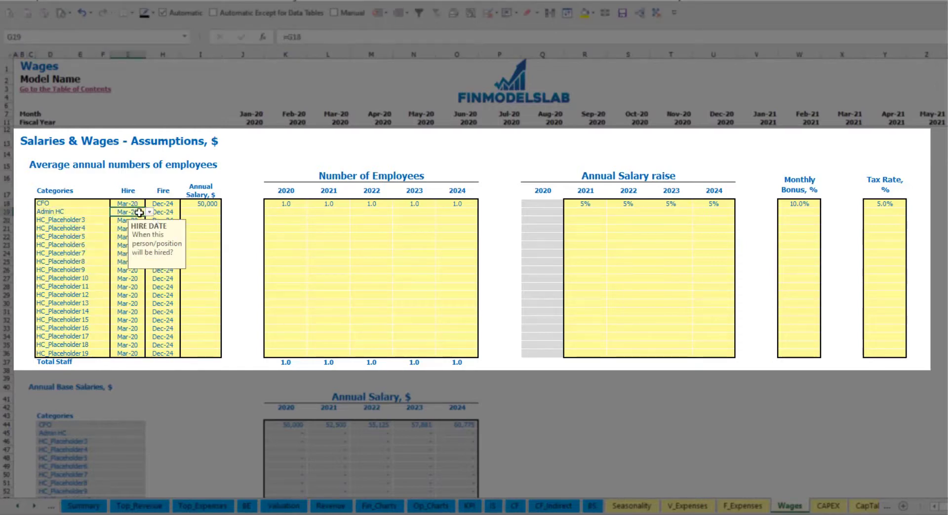
pyautogui.click(150, 212)
pyautogui.click(138, 236)
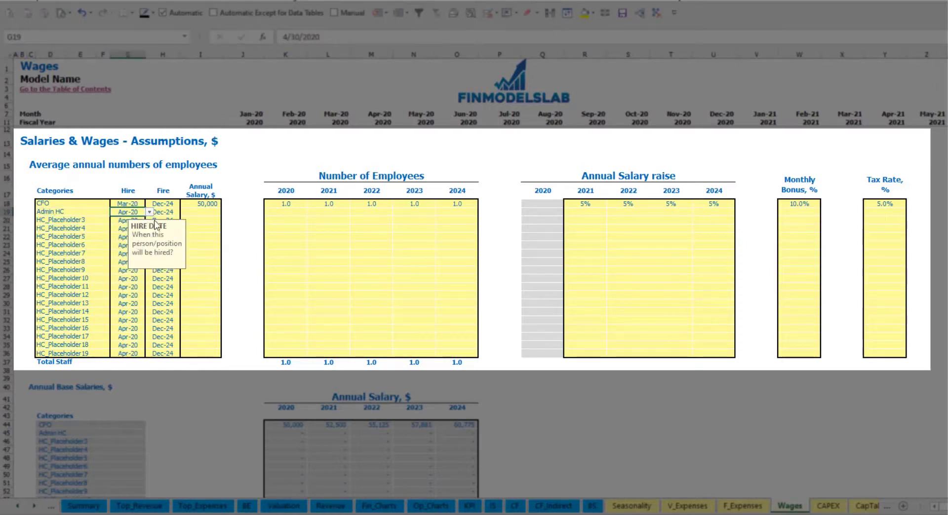
# - Set the Admin HC annual salary to 30,000
pyautogui.click(173, 213)
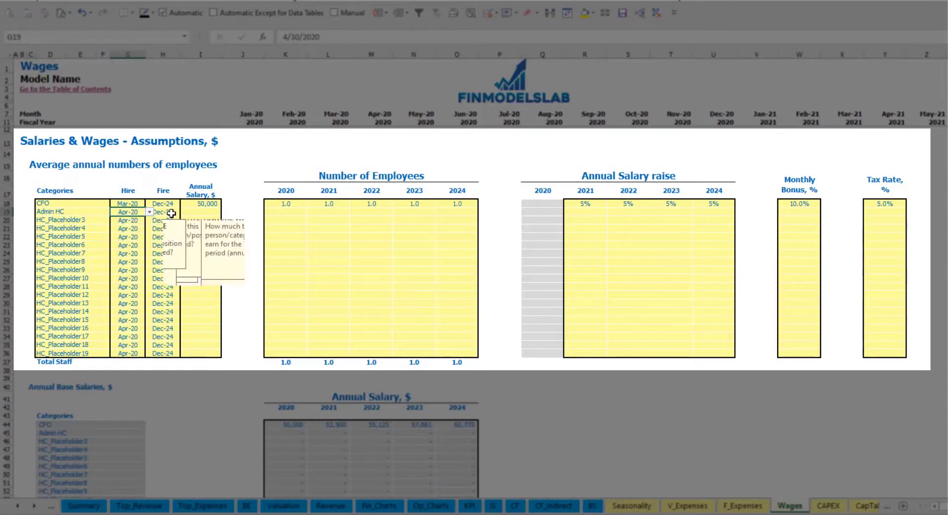
pyautogui.click(197, 211)
pyautogui.write('30,00')
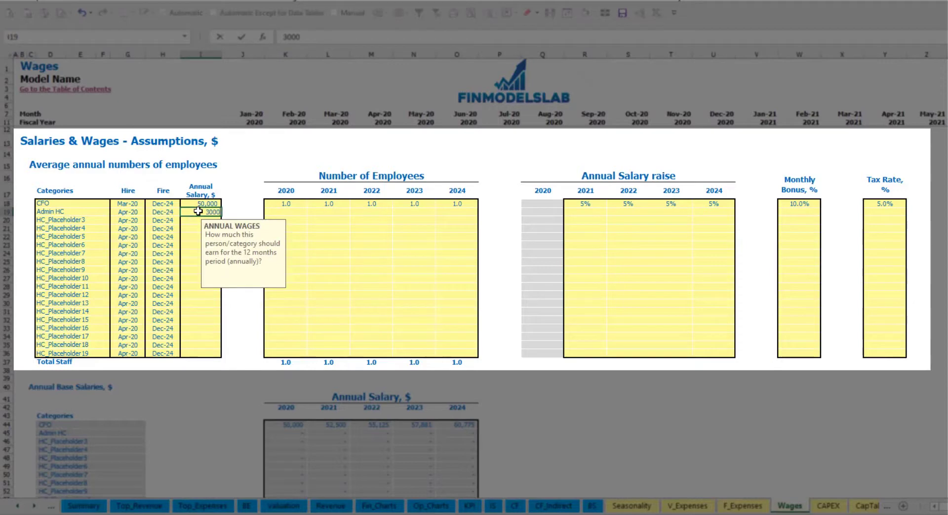
pyautogui.write('0')
# - Enter the Admin HC number of employees for 2020 through 2024 as 2, 4, 6, 8 and 10
pyautogui.click(294, 211)
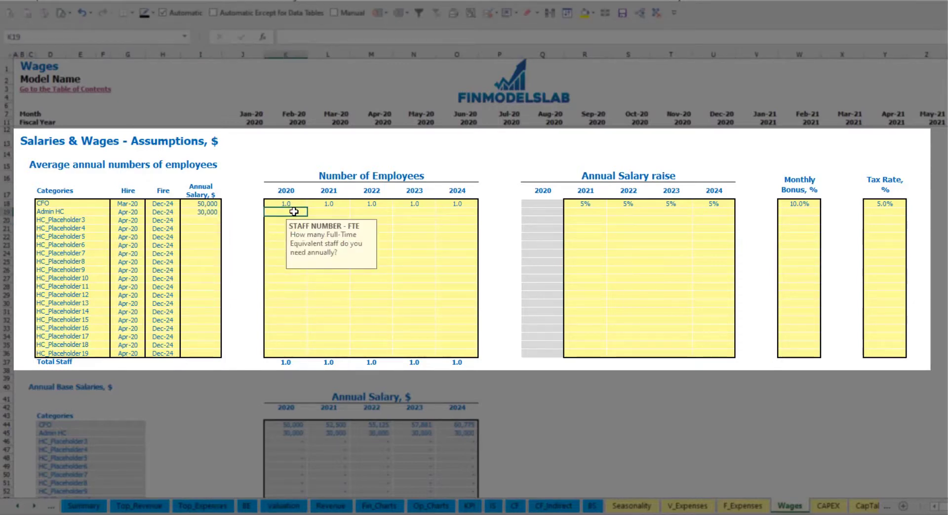
pyautogui.write('2')
pyautogui.press('Tab')
pyautogui.write('4')
pyautogui.press('Tab')
pyautogui.write('6')
pyautogui.press('Tab')
pyautogui.write('8')
pyautogui.press('Tab')
pyautogui.press('Tab')
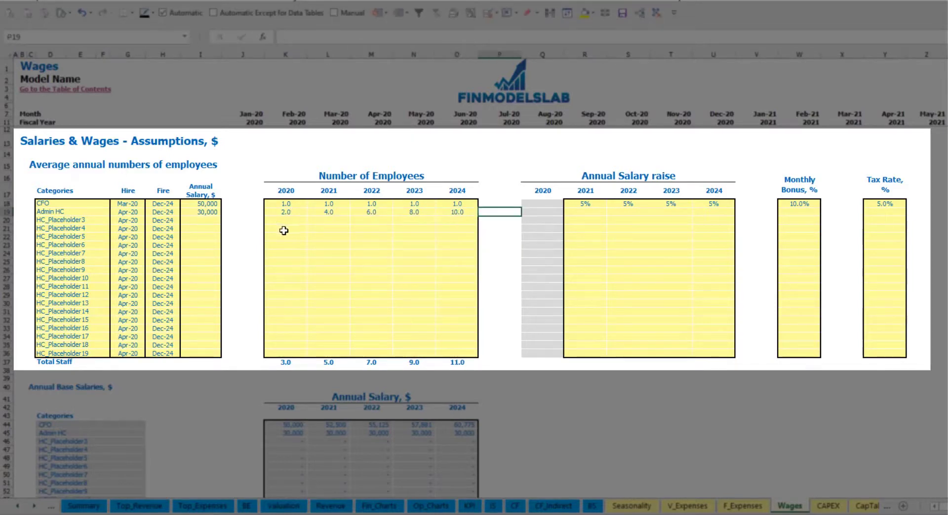
# - Enter a 3% annual salary raise for Admin HC in 2021 and copy it to 2022 through 2024
pyautogui.click(582, 211)
pyautogui.write('3')
pyautogui.press('Return')
pyautogui.press('Up')
pyautogui.hotkey('ctrl', 'c')
pyautogui.press('Right')
pyautogui.hotkey('shift', 'Right')
pyautogui.hotkey('shift', 'Right')
pyautogui.hotkey('ctrl', 'v')
# - Set the Admin HC monthly bonus to 5% and the tax rate to 5%
pyautogui.click(812, 215)
pyautogui.write('5')
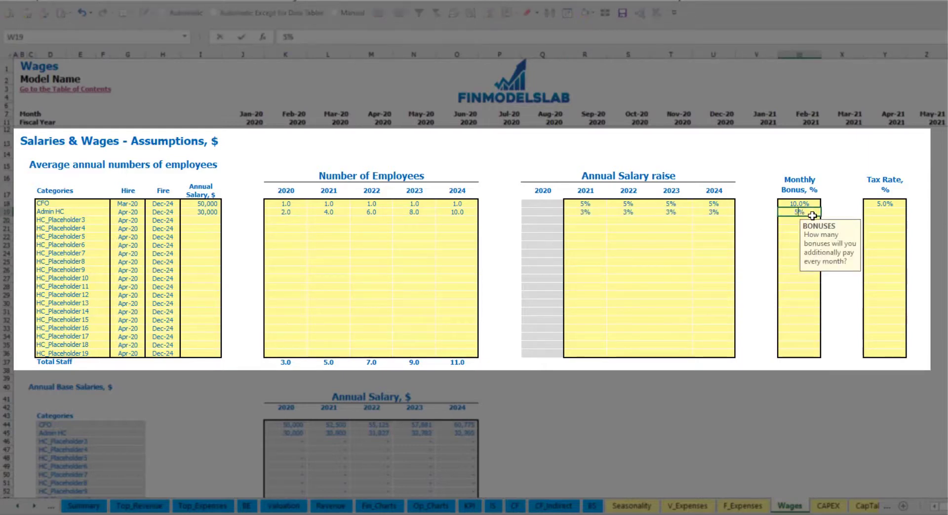
pyautogui.press('Tab')
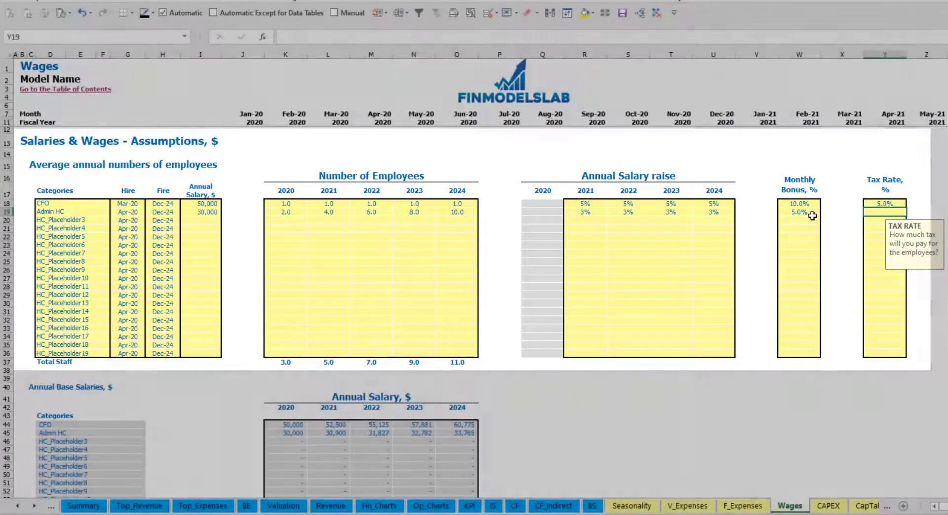
pyautogui.write('5')
pyautogui.press('Return')
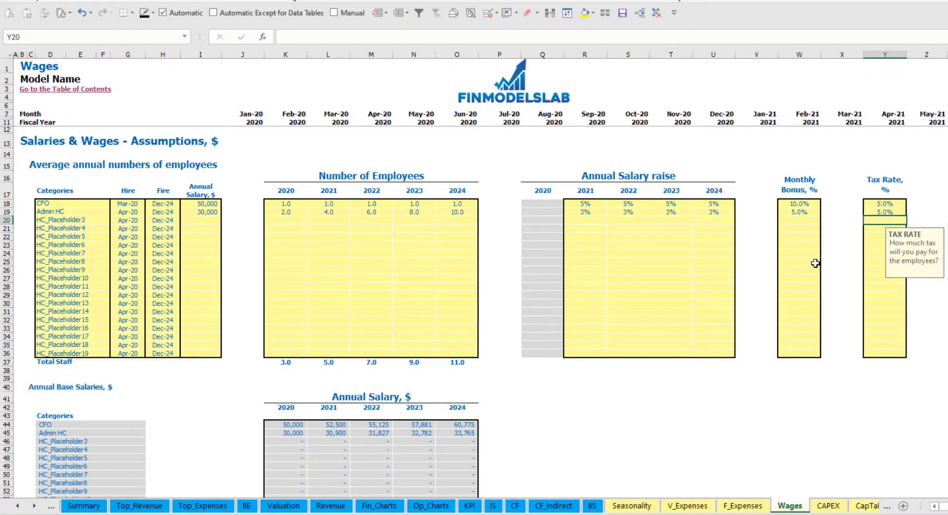
# - Examine the Admin HC row in Total Staff Numbers month by month from its 2020 hire date through the following years
pyautogui.scroll(-13, 363, 308)
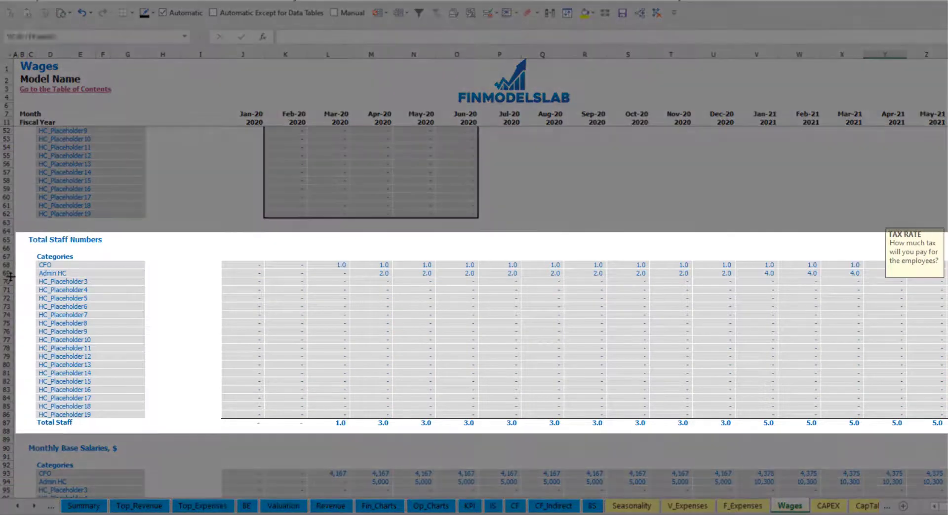
pyautogui.click(9, 273)
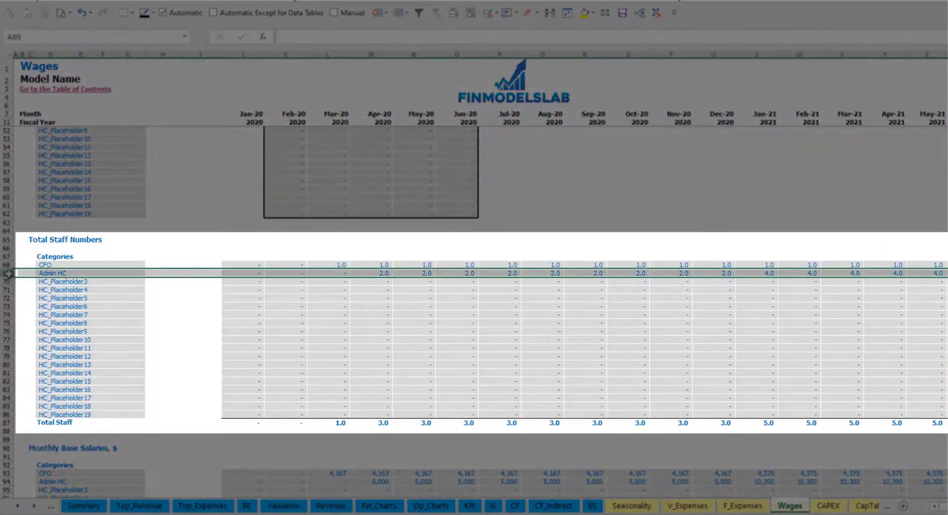
pyautogui.click(382, 273)
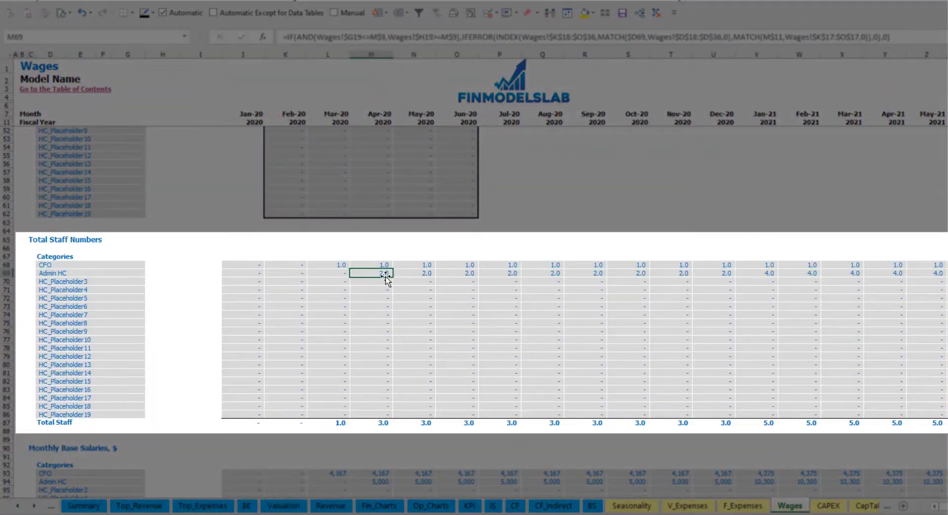
pyautogui.moveTo(382, 273); pyautogui.dragTo(722, 273)
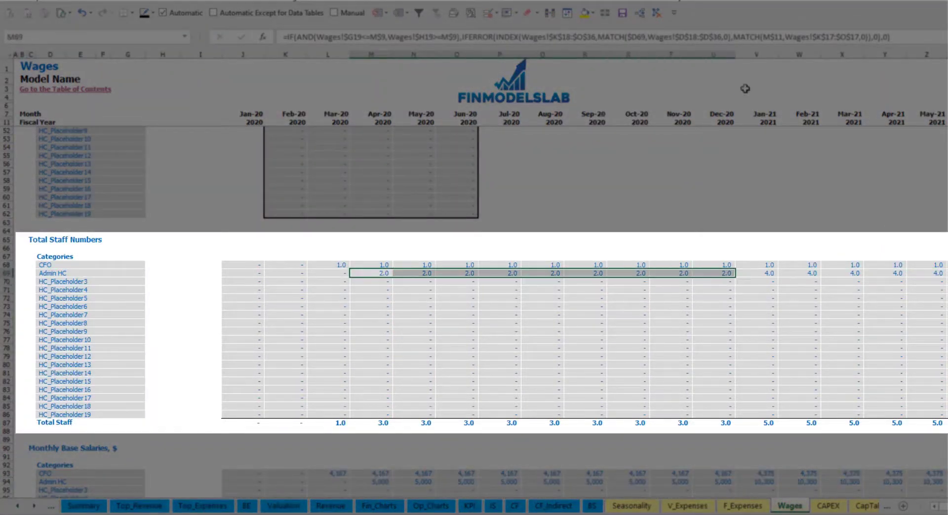
pyautogui.click(771, 273)
pyautogui.moveTo(771, 273); pyautogui.dragTo(946, 273)
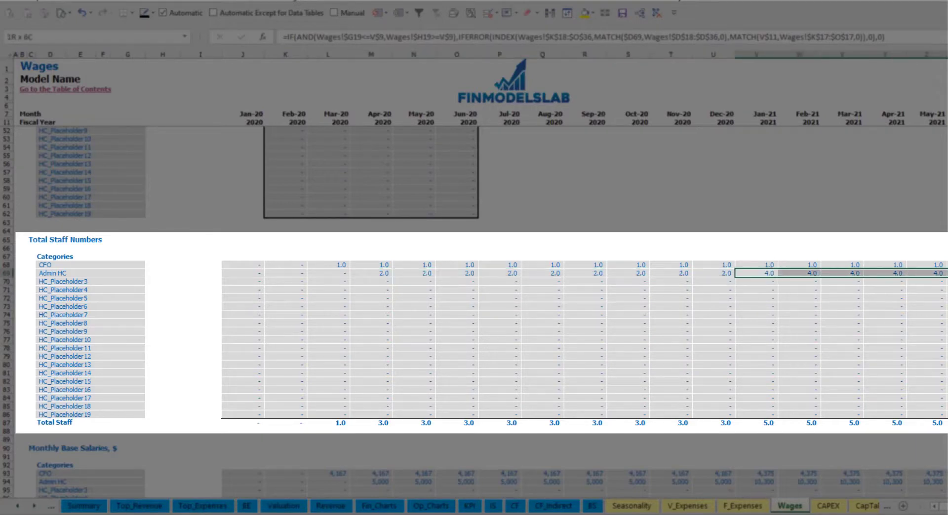
pyautogui.hscroll(10, 474, 276)
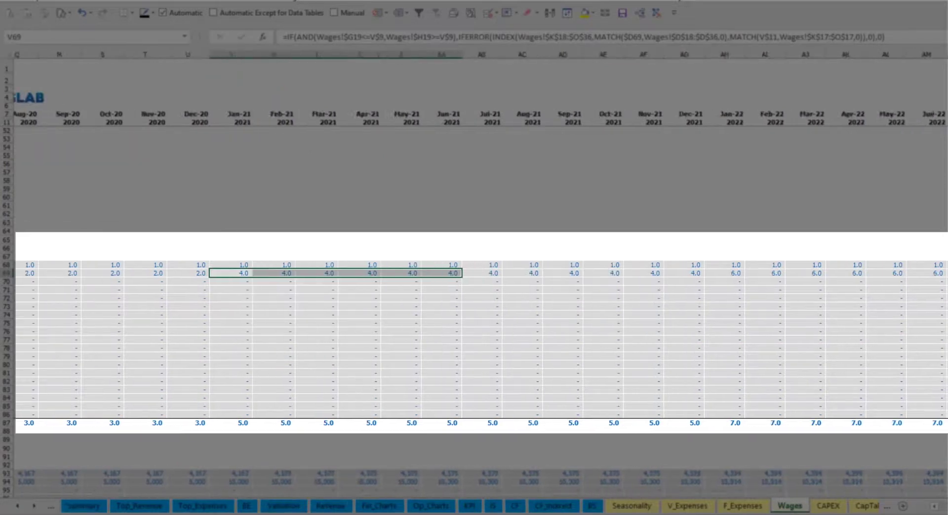
pyautogui.click(865, 273)
pyautogui.hscroll(5, 780, 268)
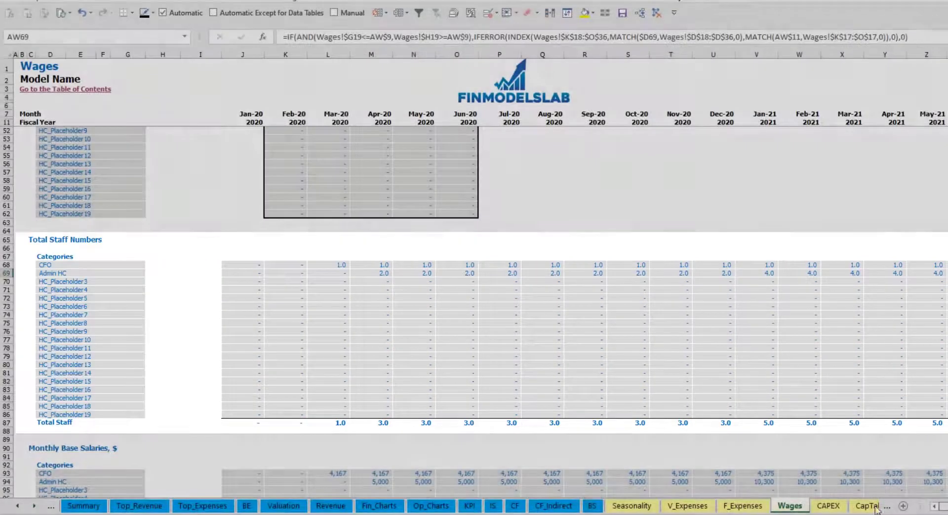
# - Compare the Admin HC Monthly Base Salaries and their formulas with the staff numbers for April 2020 and May 2021
pyautogui.scroll(-3, 61, 428)
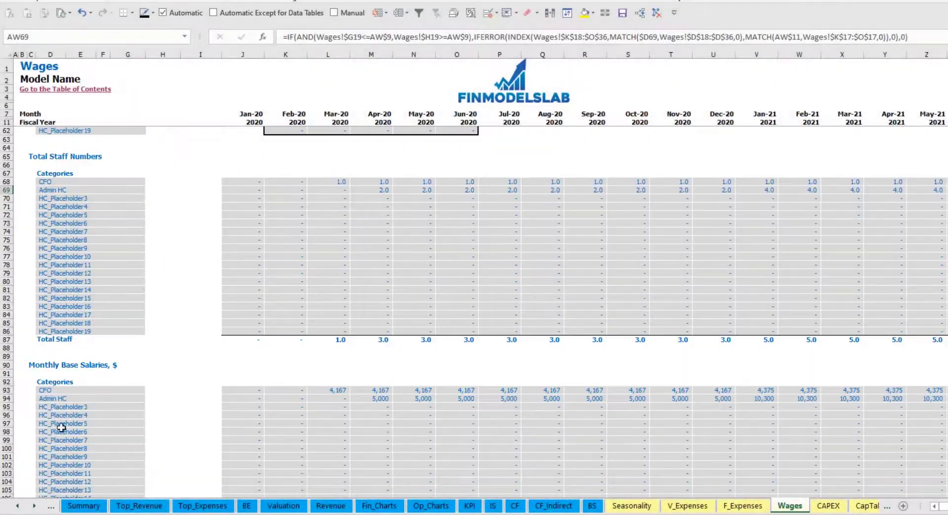
pyautogui.click(7, 398)
pyautogui.click(375, 399)
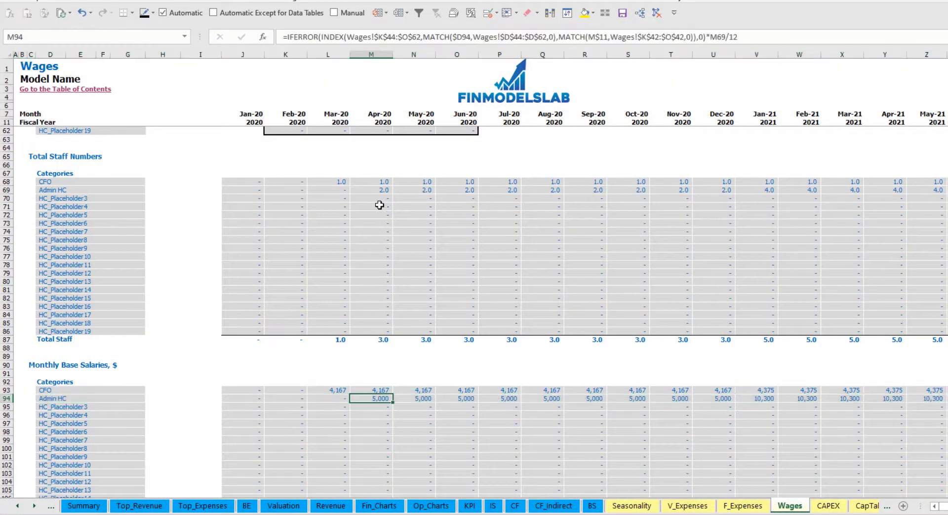
pyautogui.click(378, 190)
pyautogui.click(927, 191)
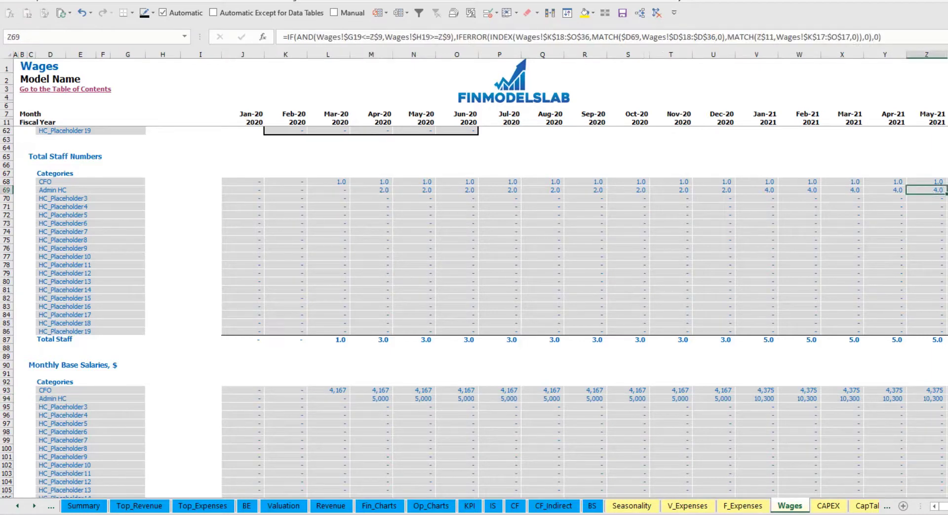
pyautogui.click(937, 399)
# - Review the Admin HC rows and totals in the Monthly Bonus and Monthly Base Taxes tables
pyautogui.scroll(-10, 494, 430)
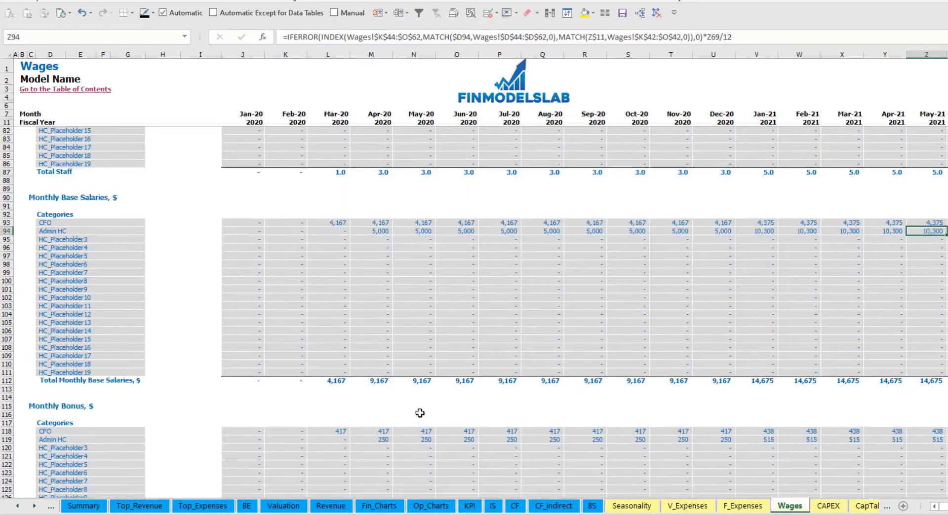
pyautogui.scroll(-7, 327, 367)
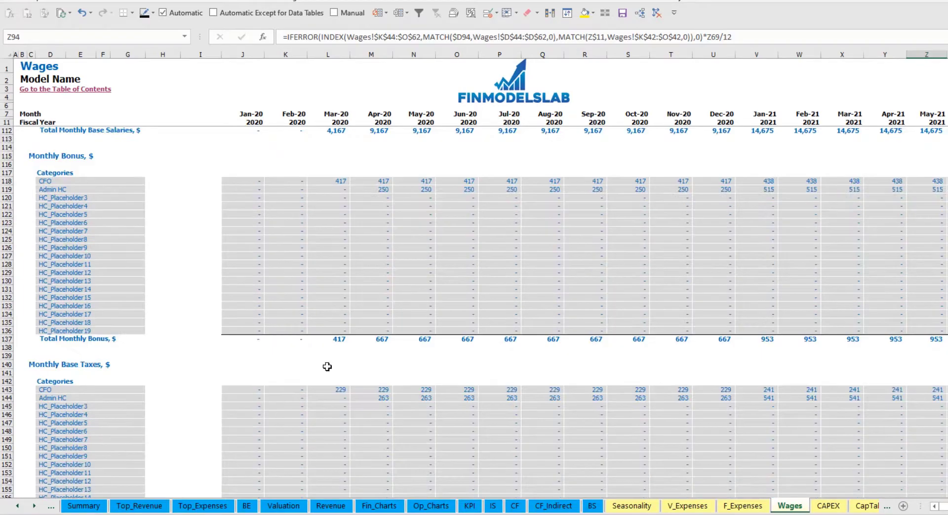
pyautogui.scroll(-3, 224, 387)
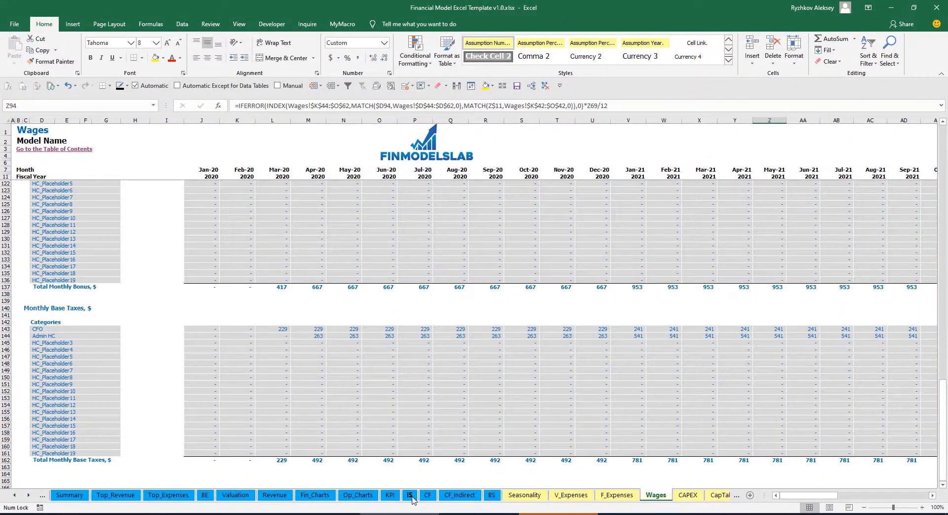
# - Expand Total Salary and Wages on the Income Statement sheet and examine the CFO and Admin HC lines
pyautogui.click(412, 497)
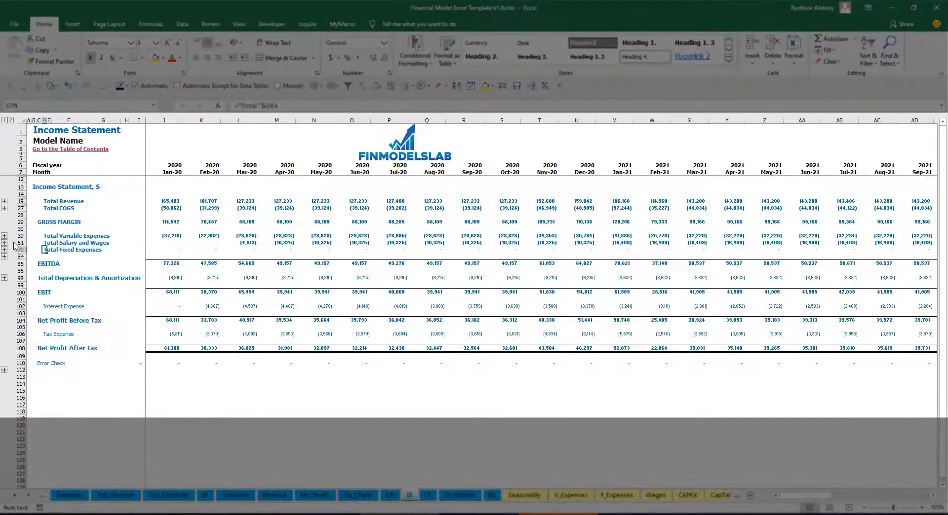
pyautogui.click(5, 242)
pyautogui.click(150, 256)
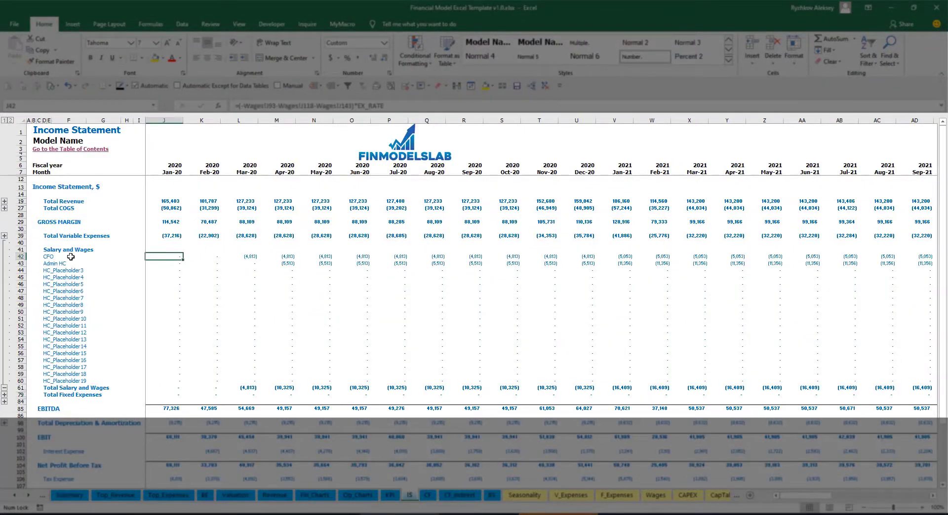
pyautogui.moveTo(49, 255); pyautogui.dragTo(49, 381)
pyautogui.click(85, 262)
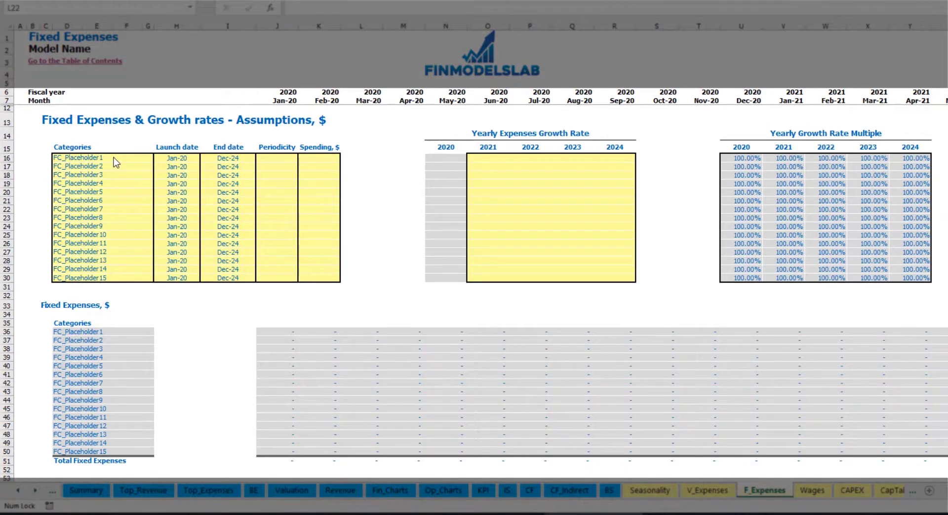
# - Name the first category on the Fixed Expenses sheet Utilities and set its launch date to Mar-20
pyautogui.click(103, 158)
pyautogui.write('Utilities')
pyautogui.press('Return')
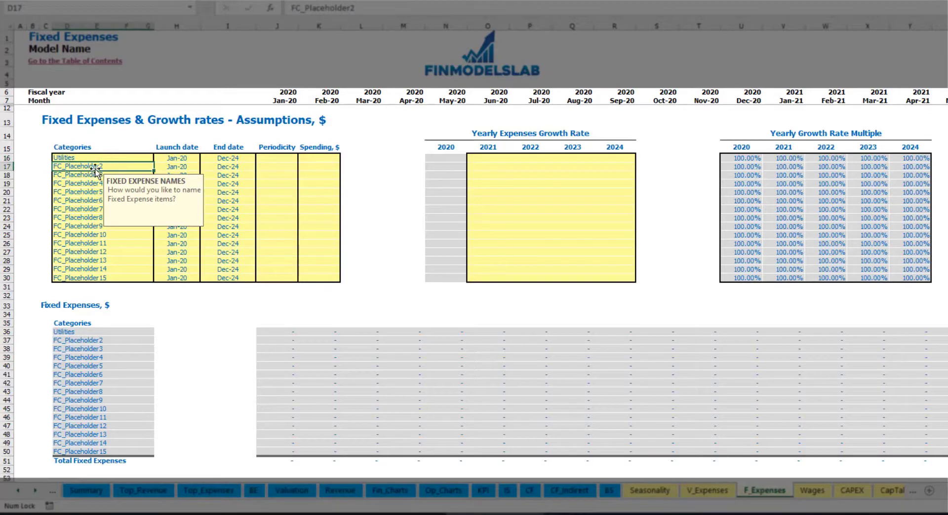
pyautogui.click(178, 157)
pyautogui.click(204, 157)
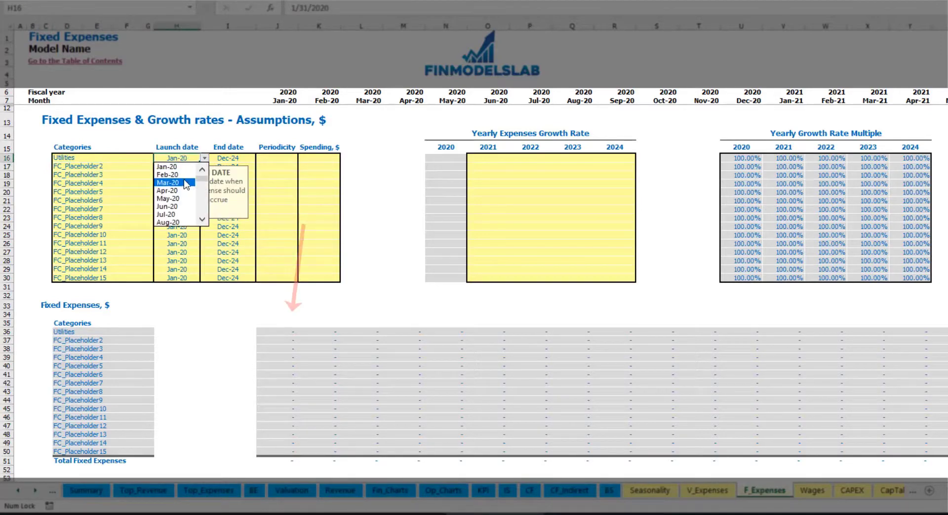
pyautogui.click(186, 183)
# - Set the Utilities expense to a Daily periodicity with spending of 50
pyautogui.click(238, 157)
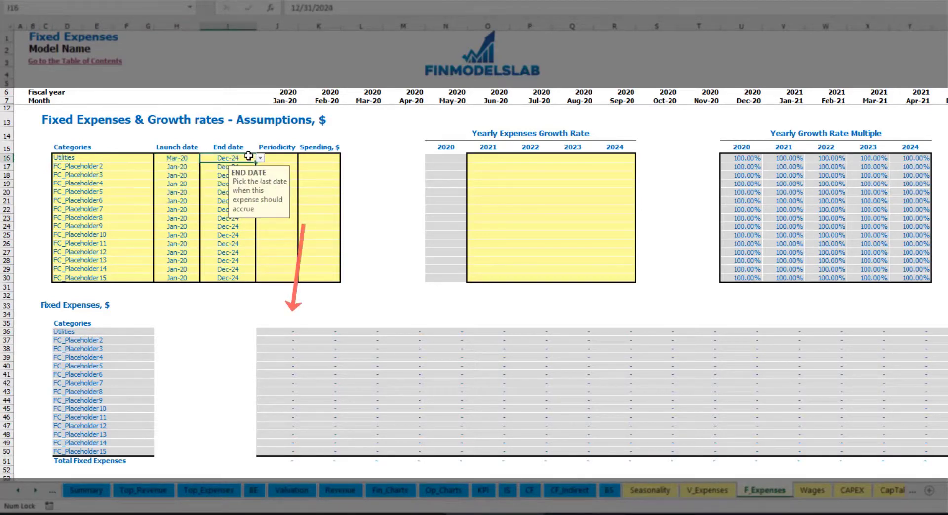
pyautogui.click(283, 101)
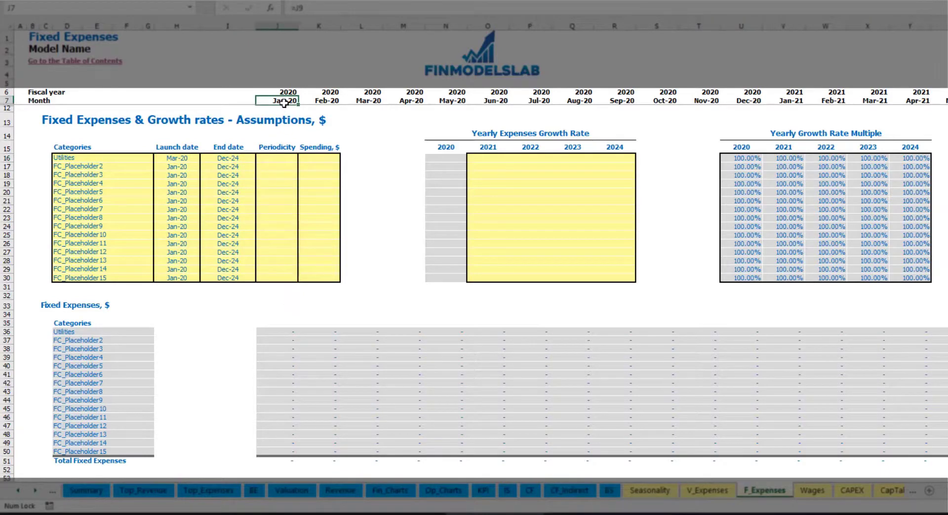
pyautogui.hotkey('ctrl', 'Right')
pyautogui.hotkey('ctrl', 'Left')
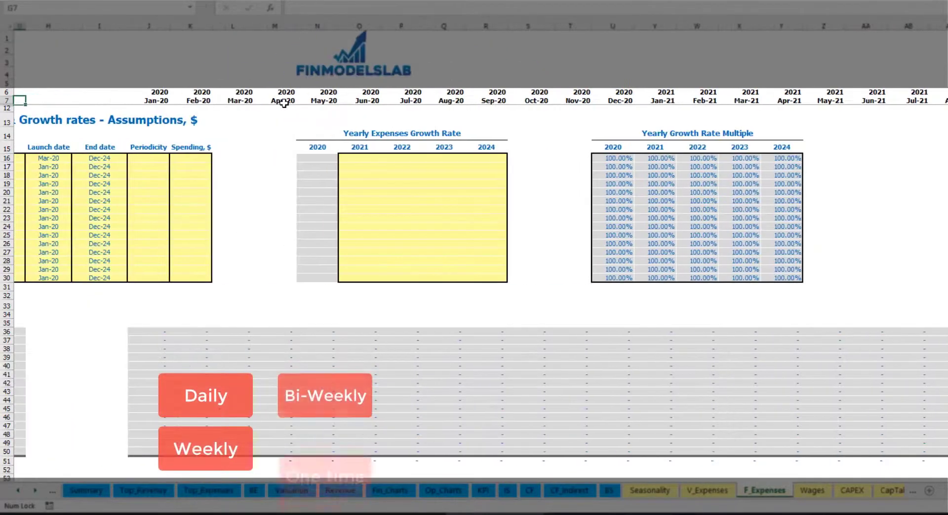
pyautogui.click(284, 157)
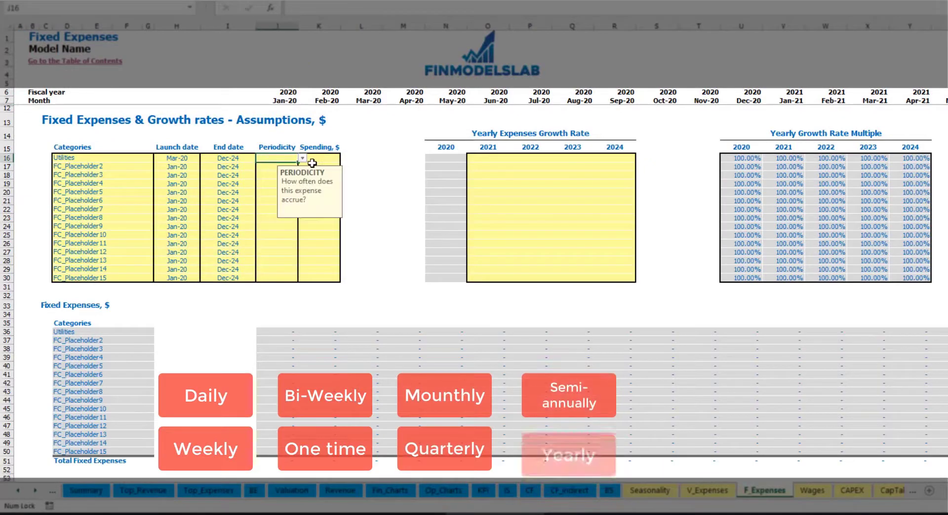
pyautogui.click(302, 158)
pyautogui.click(290, 174)
pyautogui.press('Tab')
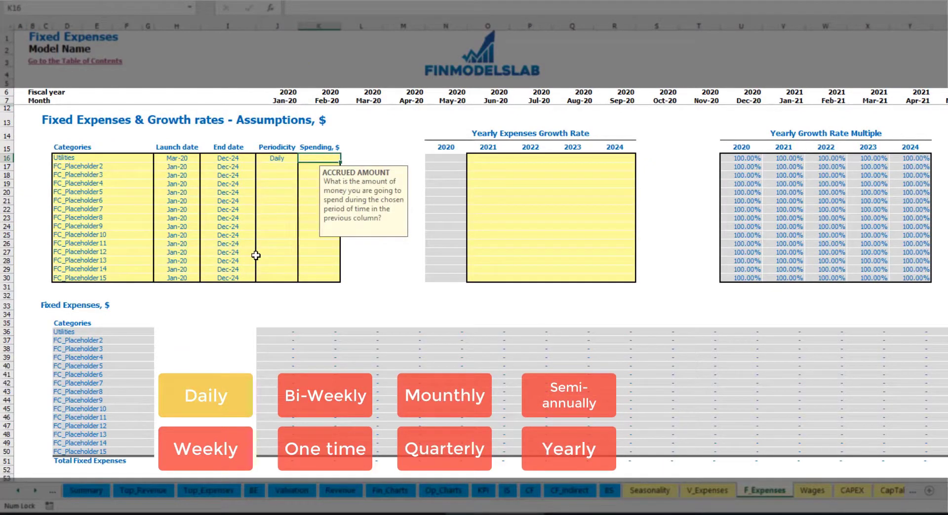
pyautogui.write('50')
pyautogui.press('Return')
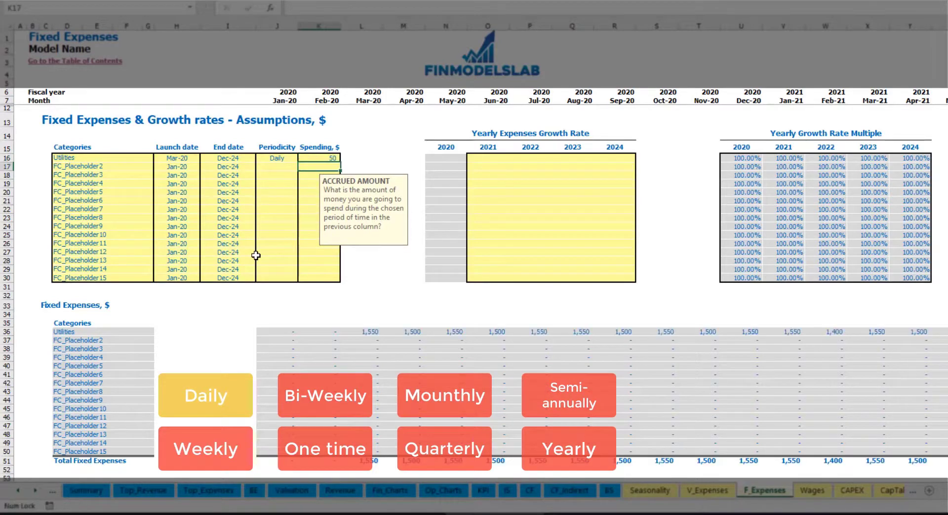
# - Compare the monthly Utilities amounts and their formulas for March, April and May 2020 in the Fixed Expenses table
pyautogui.click(367, 333)
pyautogui.click(410, 334)
pyautogui.click(462, 334)
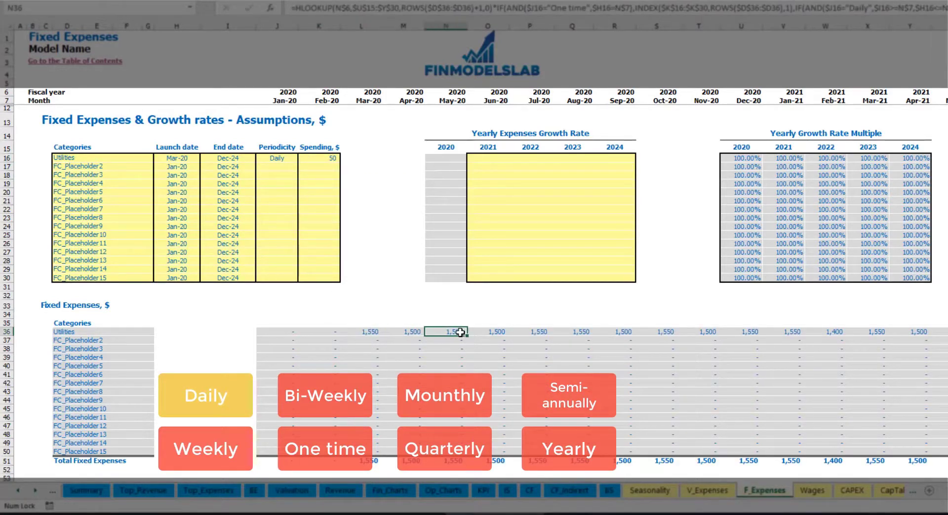
pyautogui.click(370, 326)
pyautogui.click(379, 334)
pyautogui.click(397, 334)
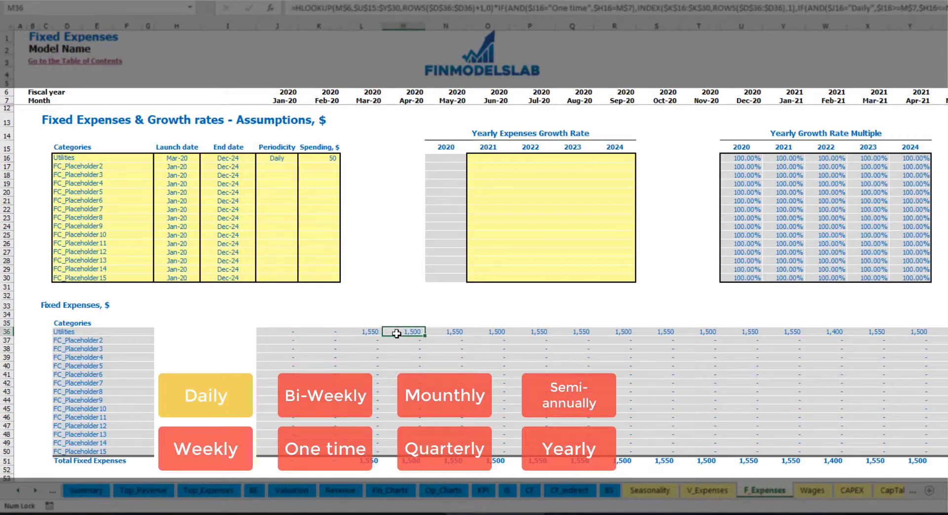
pyautogui.click(366, 101)
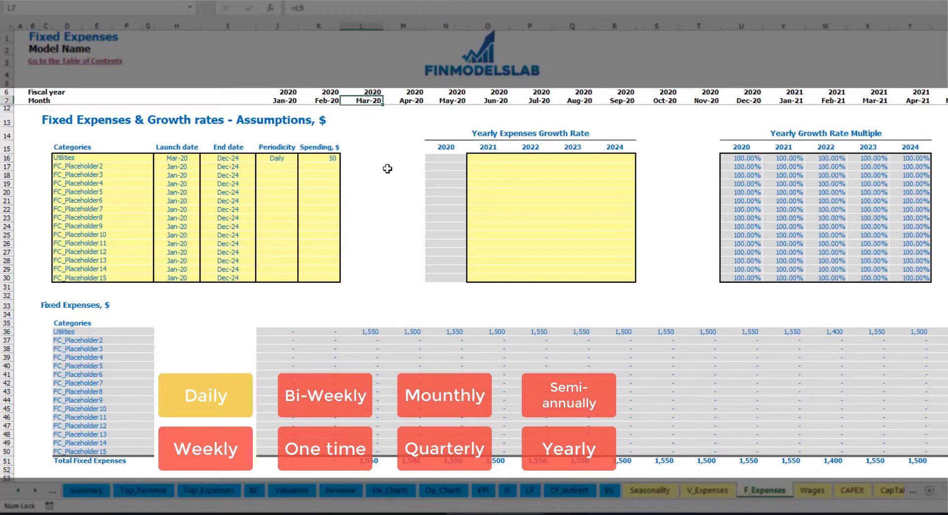
pyautogui.click(373, 333)
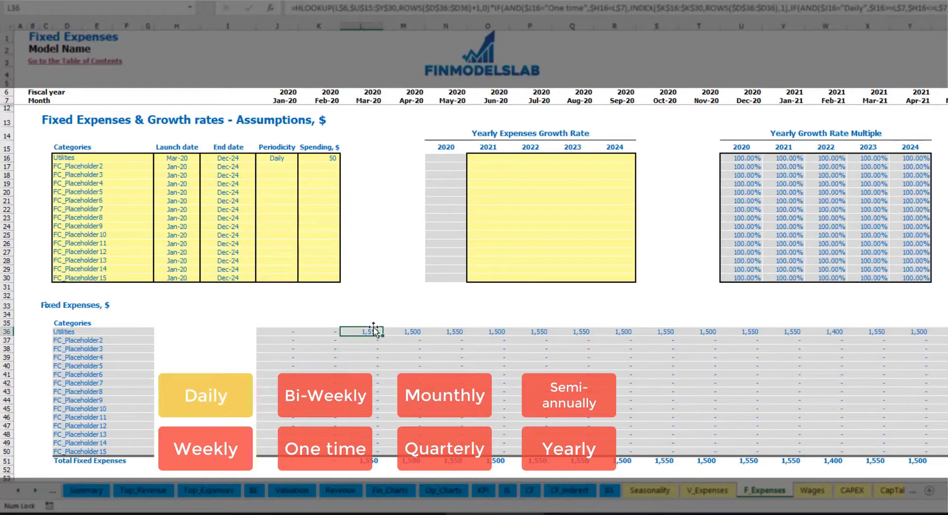
pyautogui.click(409, 332)
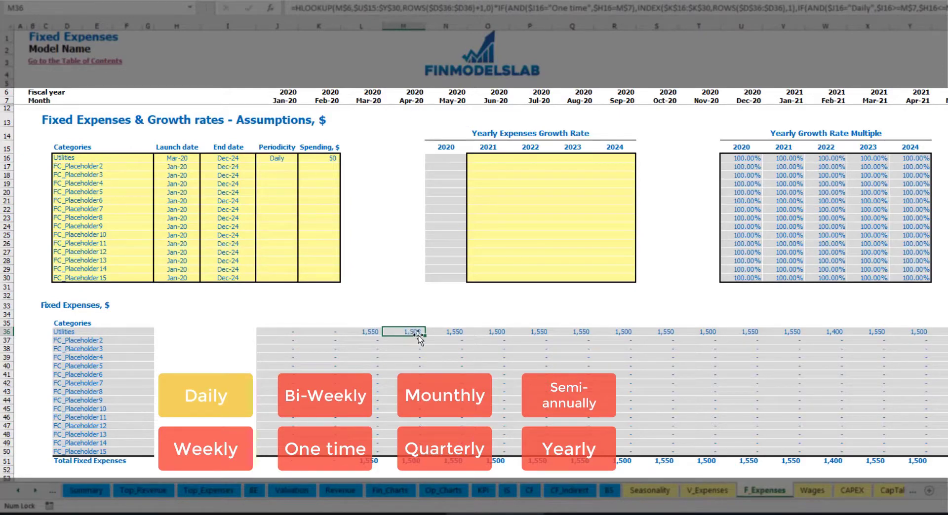
# - Set the Utilities yearly expenses growth rate to 5% for 2021 and copy it across 2022 to 2024
pyautogui.click(494, 160)
pyautogui.write('5')
pyautogui.press('Return')
pyautogui.press('Up')
pyautogui.hotkey('ctrl', 'c')
pyautogui.press('Right')
pyautogui.hotkey('shift', 'Right')
pyautogui.hotkey('shift', 'Right')
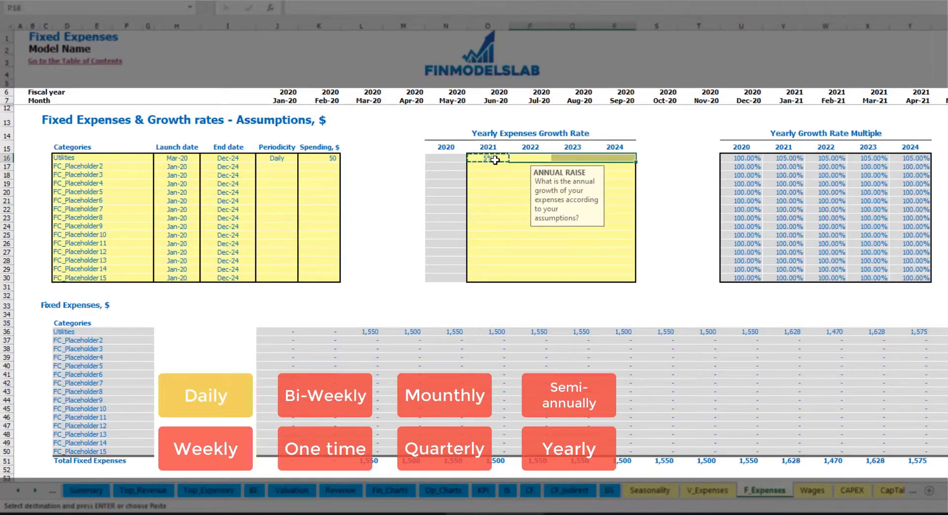
pyautogui.hotkey('ctrl', 'v')
pyautogui.moveTo(494, 158); pyautogui.dragTo(615, 158)
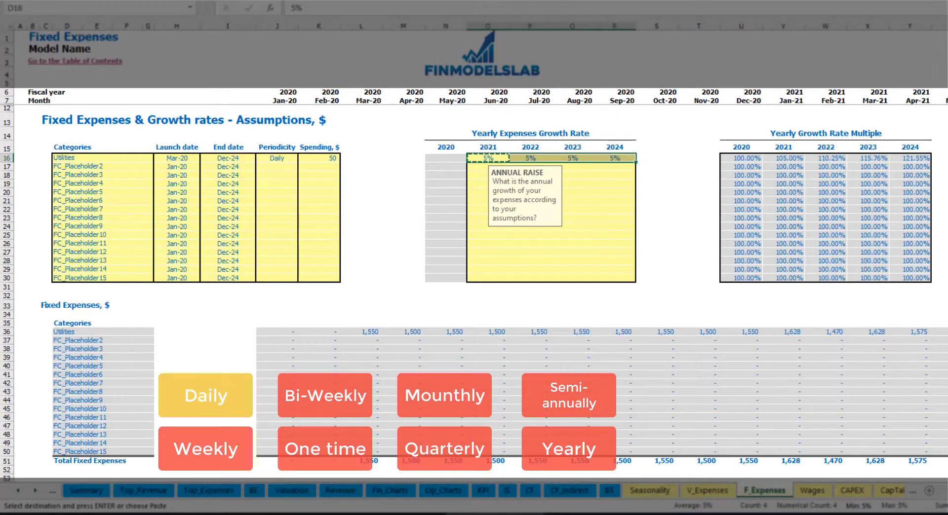
pyautogui.moveTo(942, 491); pyautogui.dragTo(878, 477)
# - Name the second fixed expense category Advertising
pyautogui.click(112, 165)
pyautogui.press('Escape')
pyautogui.write('Adverti')
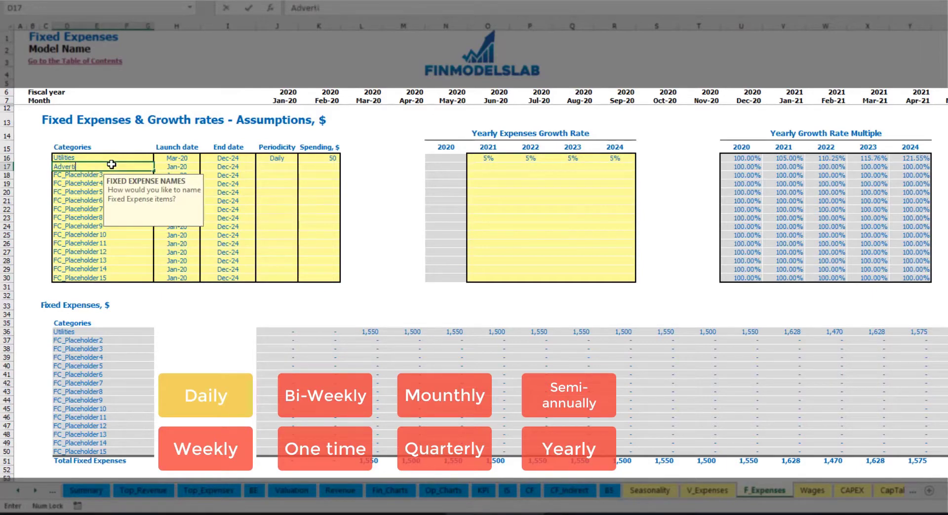
pyautogui.press('Return')
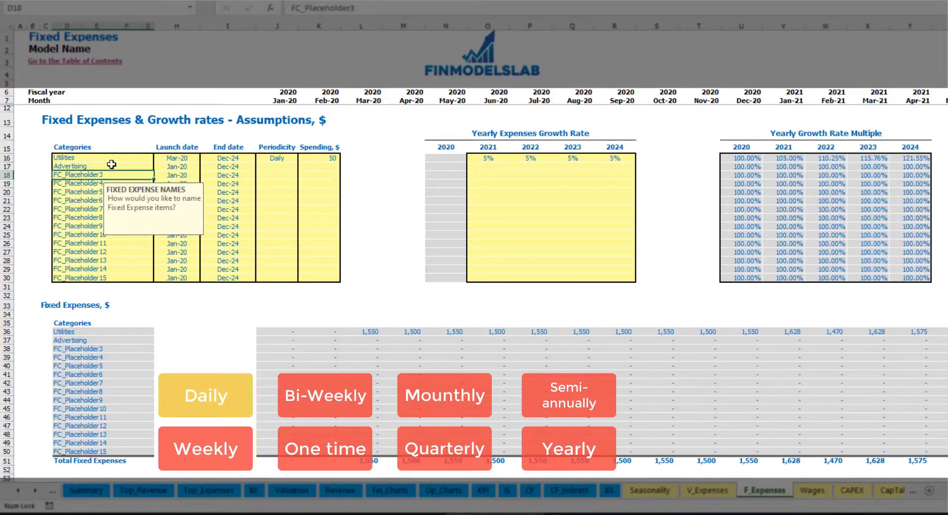
# - Set the Advertising launch date to Mar-20 and its end date to Aug-24
pyautogui.click(177, 168)
pyautogui.click(204, 169)
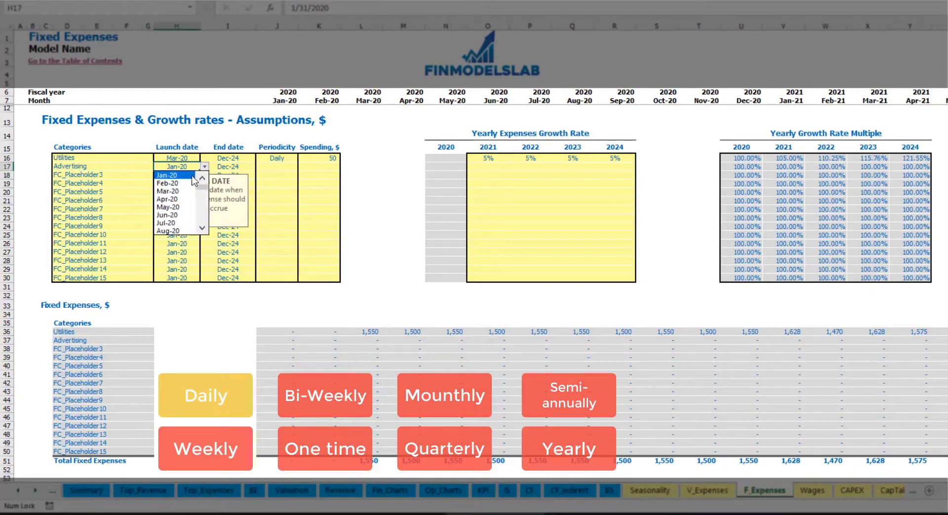
pyautogui.click(173, 193)
pyautogui.click(238, 167)
pyautogui.click(260, 167)
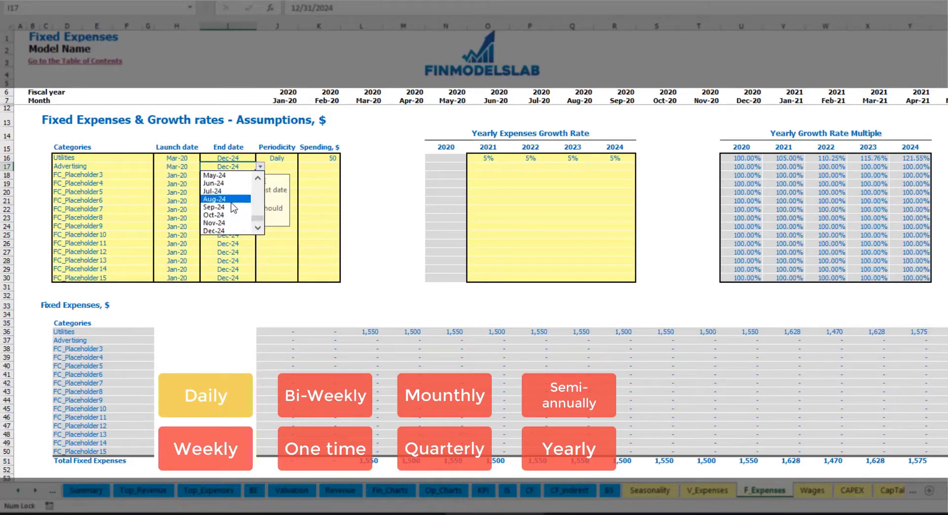
pyautogui.click(232, 200)
# - Set the Advertising expense to a Weekly periodicity with spending of 100
pyautogui.click(276, 167)
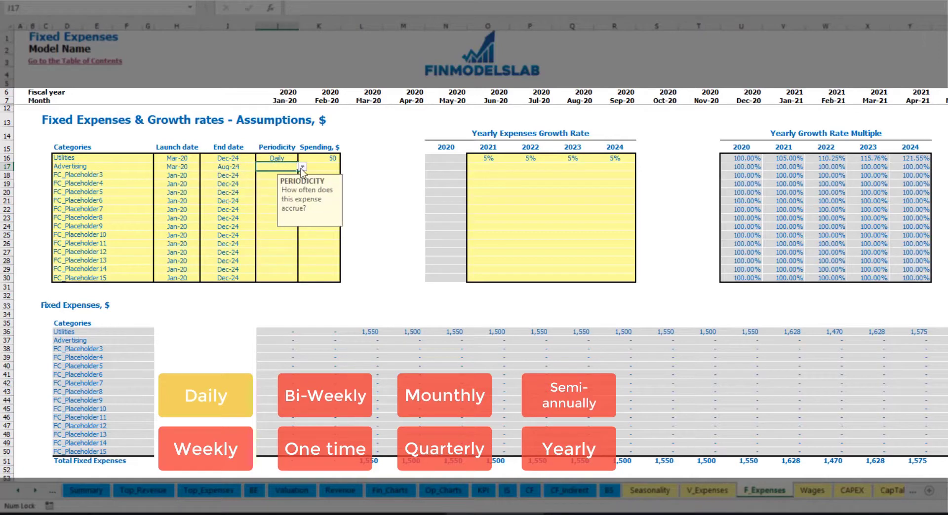
pyautogui.click(302, 167)
pyautogui.click(283, 185)
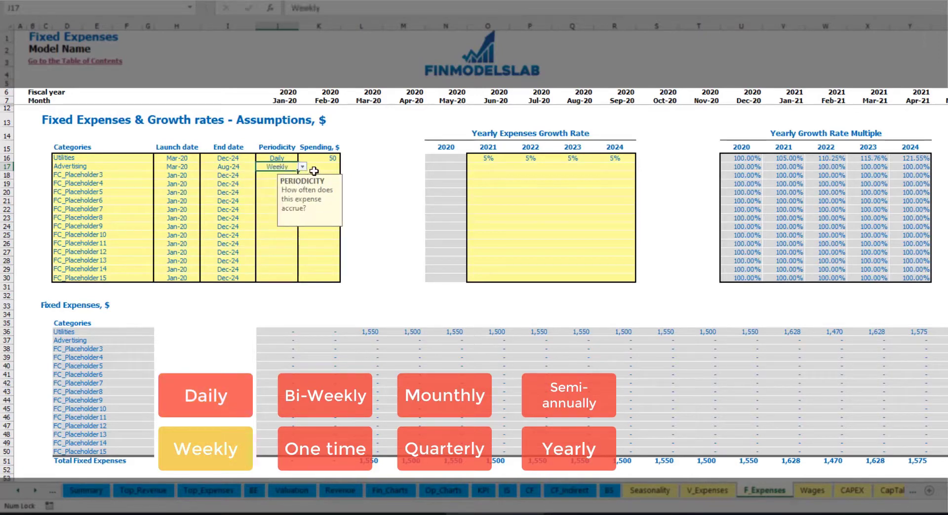
pyautogui.click(316, 169)
pyautogui.write('100')
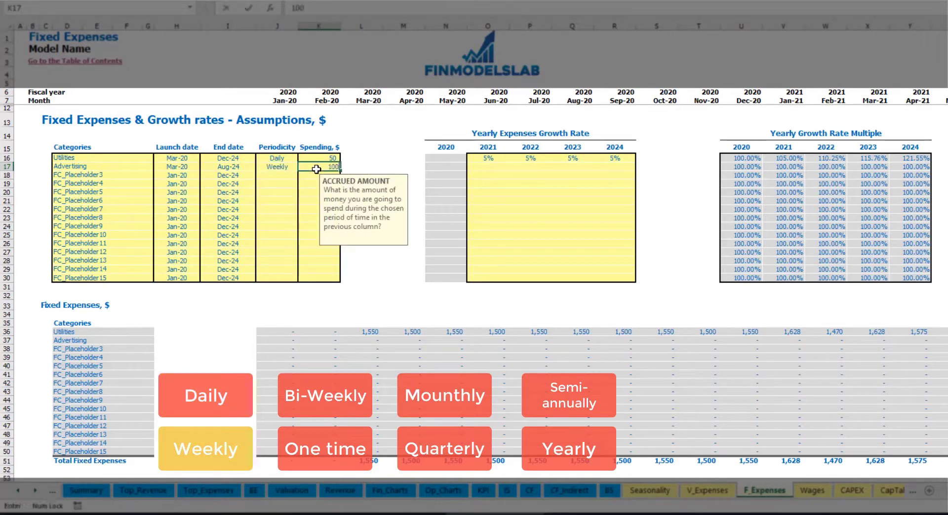
pyautogui.press('Return')
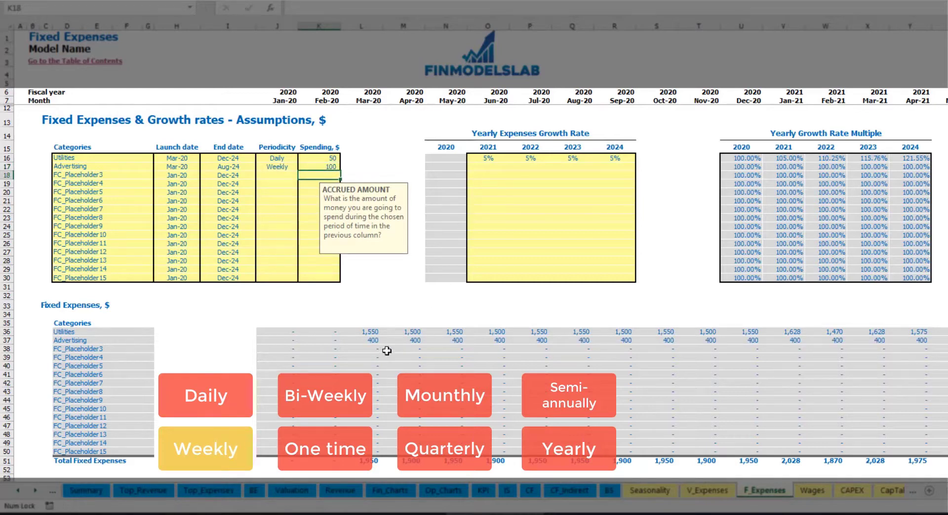
# - Review the monthly Advertising amounts from March 2020 through the last months of 2024
pyautogui.click(375, 342)
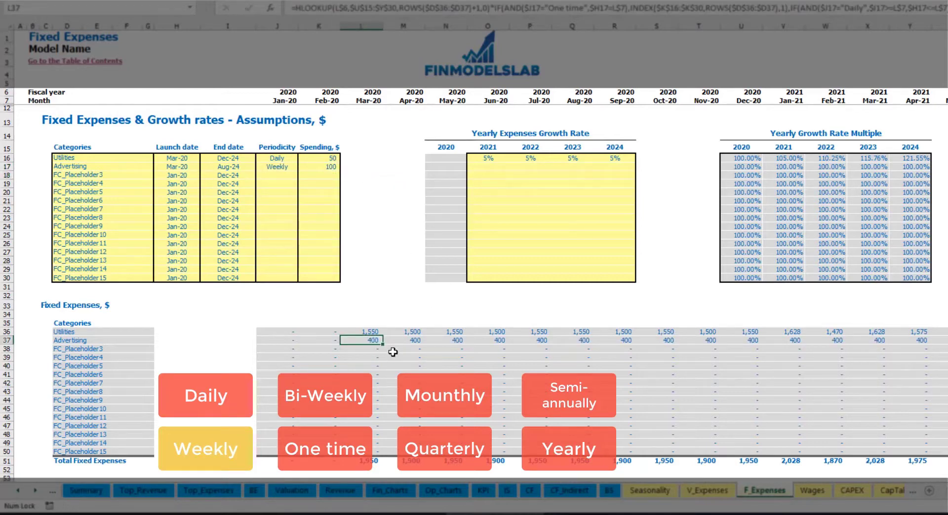
pyautogui.hscroll(6, 474, 247)
pyautogui.hscroll(1, 474, 246)
pyautogui.click(945, 26)
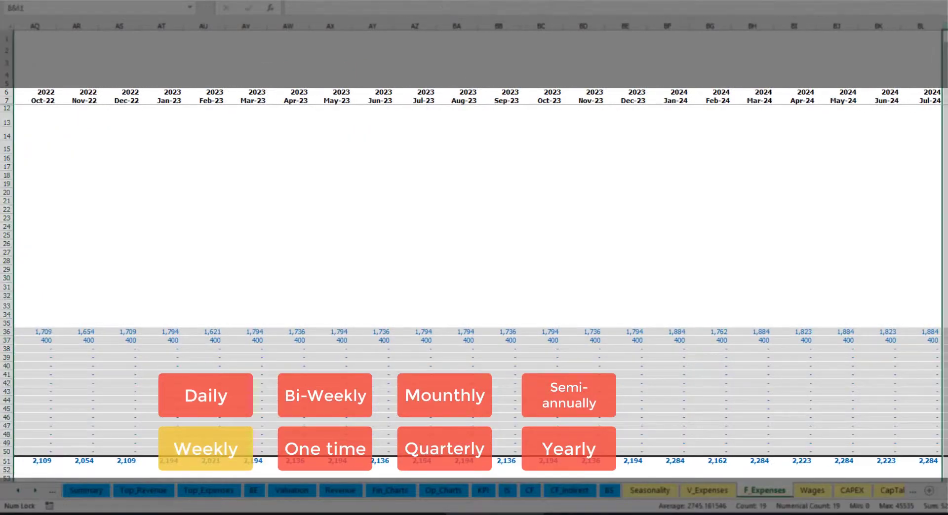
pyautogui.click(945, 341)
pyautogui.moveTo(946, 491); pyautogui.dragTo(767, 513)
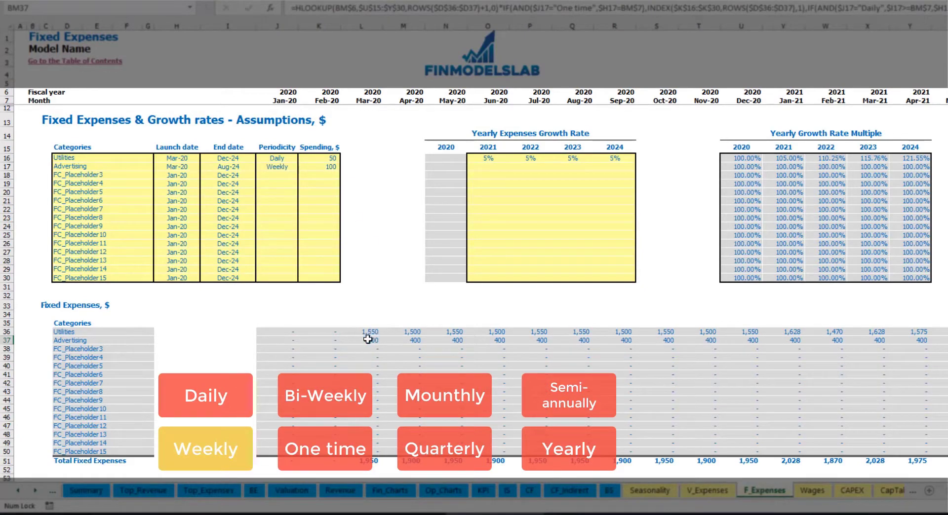
# - Change the Advertising periodicity to Bi-Weekly and its spending to 500
pyautogui.click(282, 166)
pyautogui.click(302, 166)
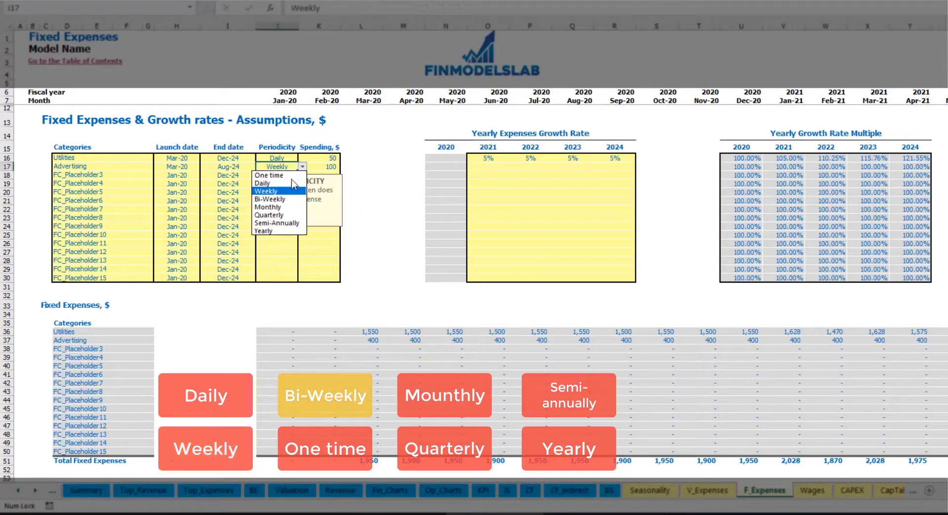
pyautogui.click(289, 200)
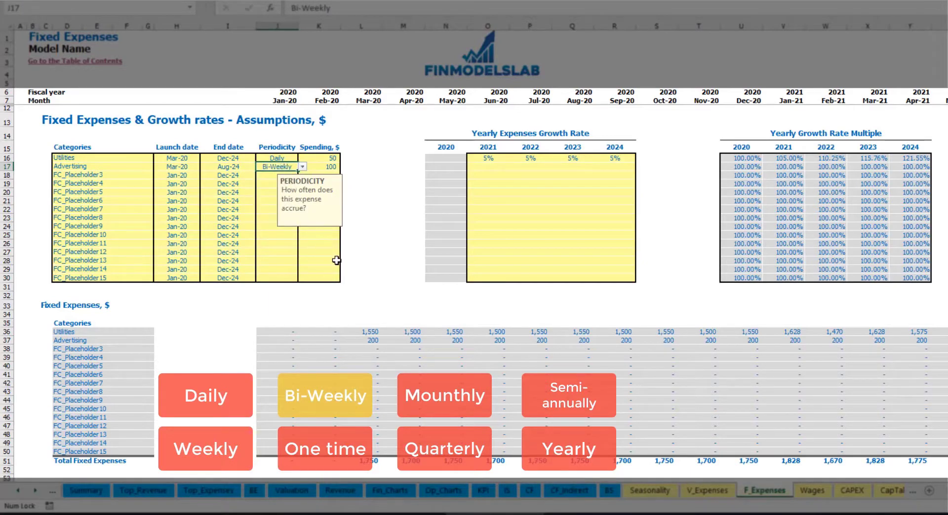
pyautogui.click(317, 167)
pyautogui.write('50')
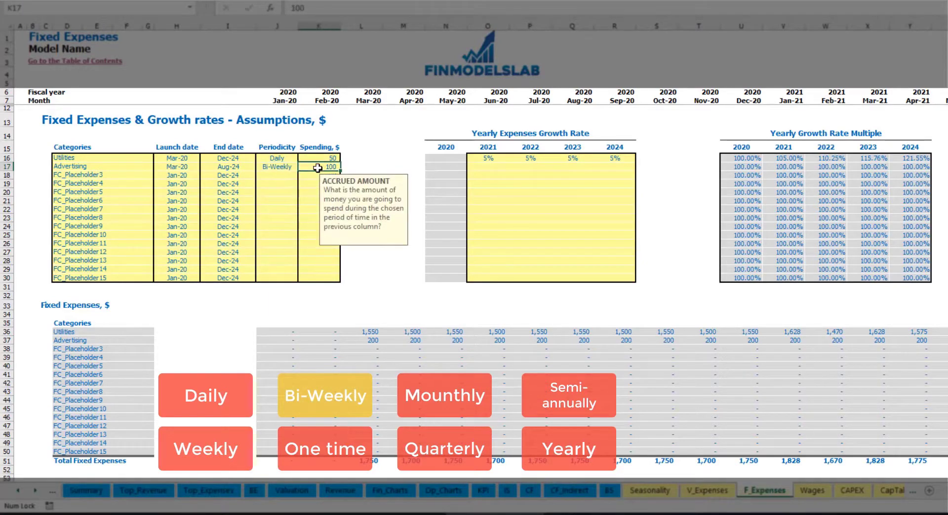
pyautogui.press('Return')
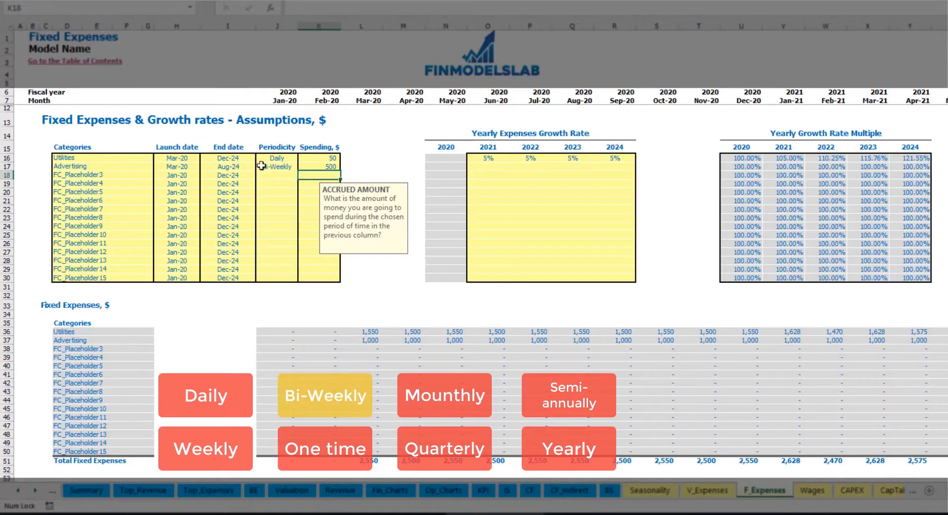
# - Change the Advertising launch date to Jul-20
pyautogui.click(184, 162)
pyautogui.click(190, 168)
pyautogui.click(209, 169)
pyautogui.click(197, 170)
pyautogui.click(204, 167)
pyautogui.click(177, 207)
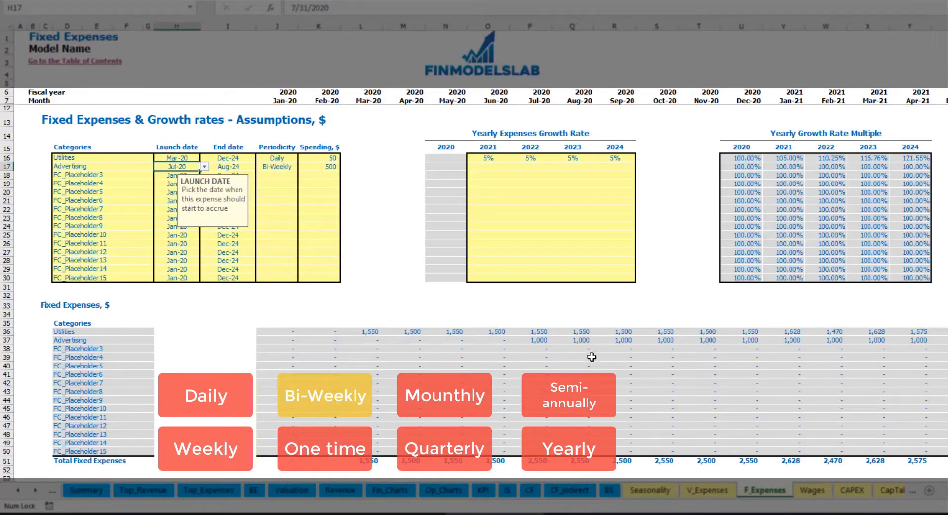
# - Examine the monthly Advertising amounts and formulas in the Fixed Expenses table from July 2020 onward
pyautogui.click(541, 344)
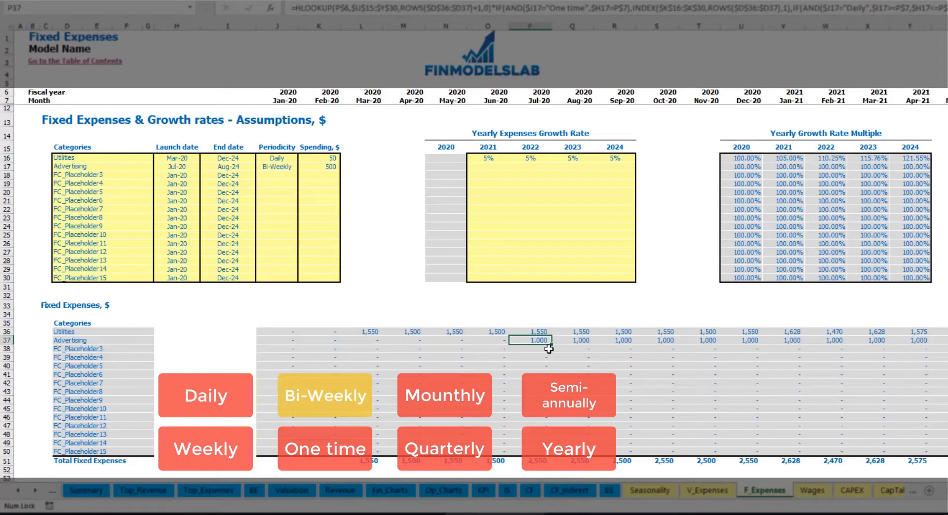
pyautogui.press('Right')
pyautogui.press('Right')
pyautogui.press('Right')
pyautogui.press('Right')
pyautogui.press('Right')
pyautogui.press('Right')
pyautogui.press('Right')
pyautogui.press('Right')
pyautogui.press('Right')
pyautogui.press('Right')
pyautogui.press('Right')
pyautogui.press('Right')
pyautogui.press('Right')
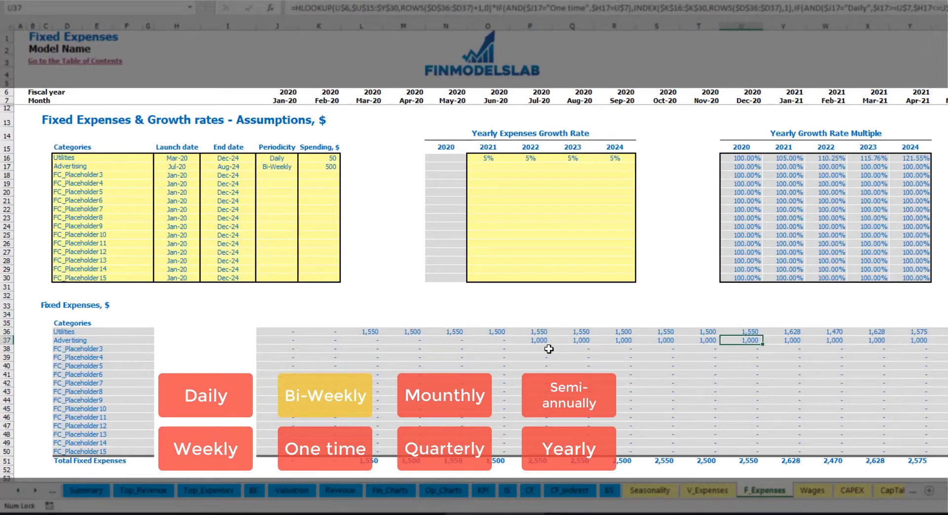
pyautogui.press('Left')
pyautogui.press('Left')
pyautogui.press('Left')
pyautogui.press('Left')
pyautogui.press('Left')
pyautogui.press('Left')
pyautogui.press('Left')
pyautogui.press('Left')
pyautogui.press('Left')
pyautogui.press('Left')
pyautogui.press('Left')
pyautogui.press('Left')
pyautogui.press('Left')
pyautogui.press('Left')
pyautogui.press('Left')
pyautogui.press('Left')
pyautogui.press('Left')
pyautogui.press('Left')
pyautogui.press('Left')
pyautogui.press('Left')
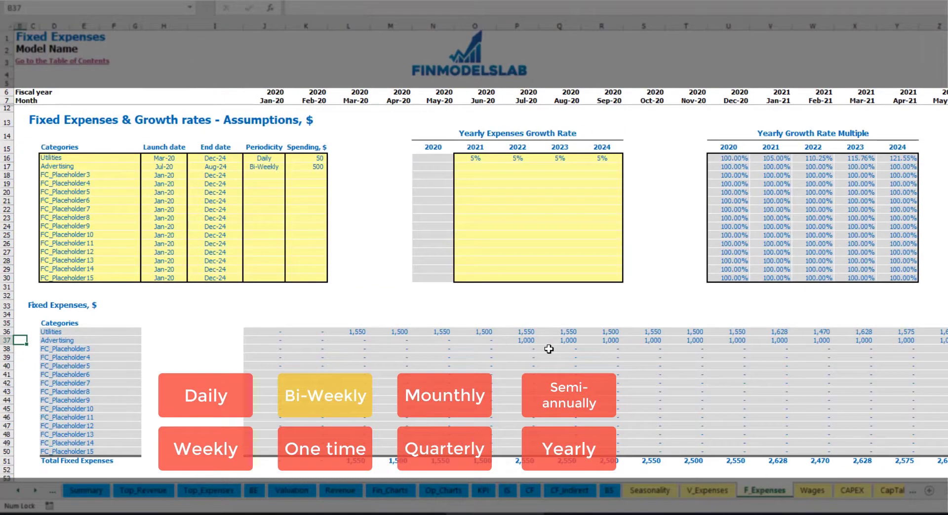
pyautogui.click(519, 342)
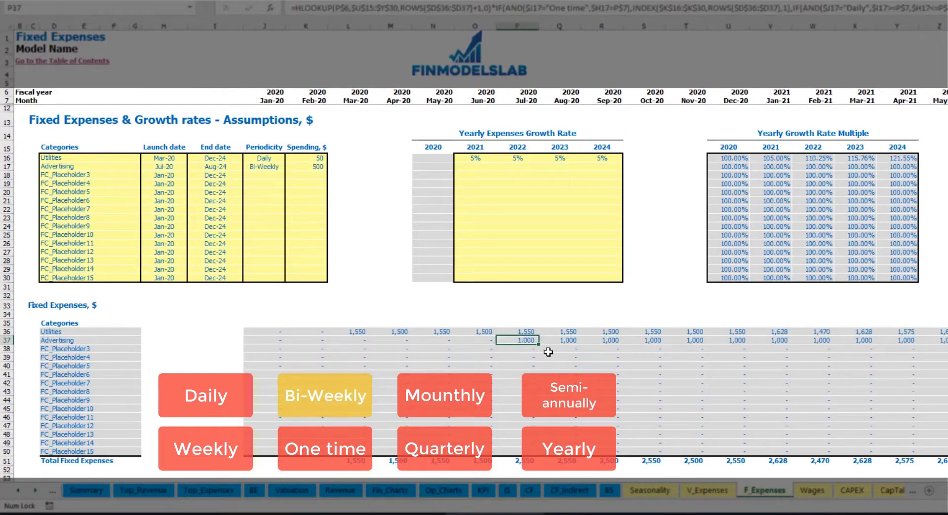
# - Set the Advertising yearly expenses growth rate to 3% for 2021 and copy it across 2022 to 2024
pyautogui.click(475, 169)
pyautogui.write('3%')
pyautogui.hotkey('ctrl', 'Return')
pyautogui.hotkey('ctrl', 'c')
pyautogui.moveTo(518, 166); pyautogui.dragTo(601, 166)
pyautogui.hotkey('ctrl', 'v')
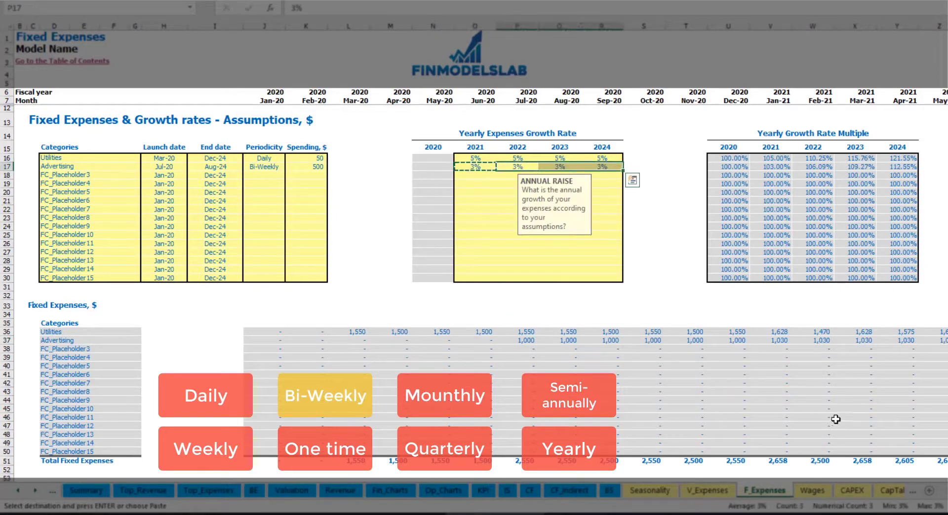
pyautogui.click(947, 349)
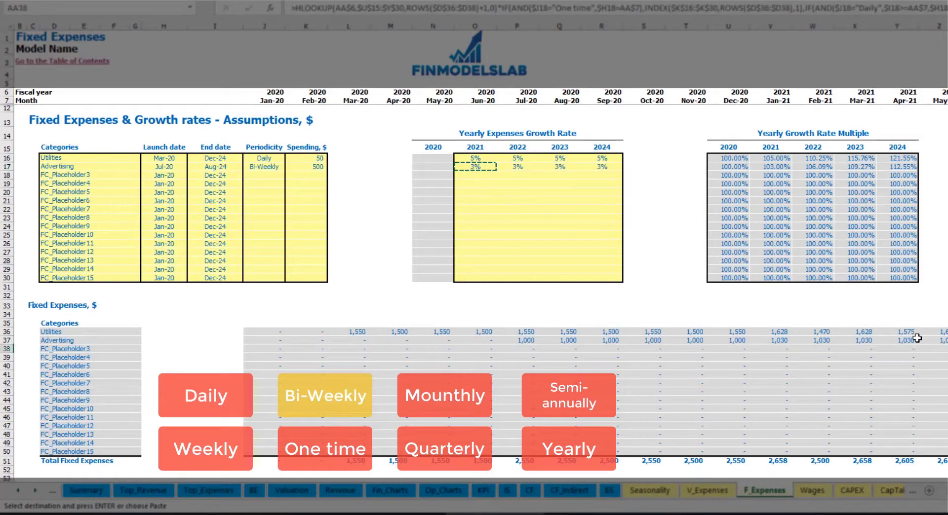
# - Examine the monthly Advertising amounts in the Fixed Expenses table from January 2021 into 2024, and the category's end date
pyautogui.click(795, 340)
pyautogui.click(771, 340)
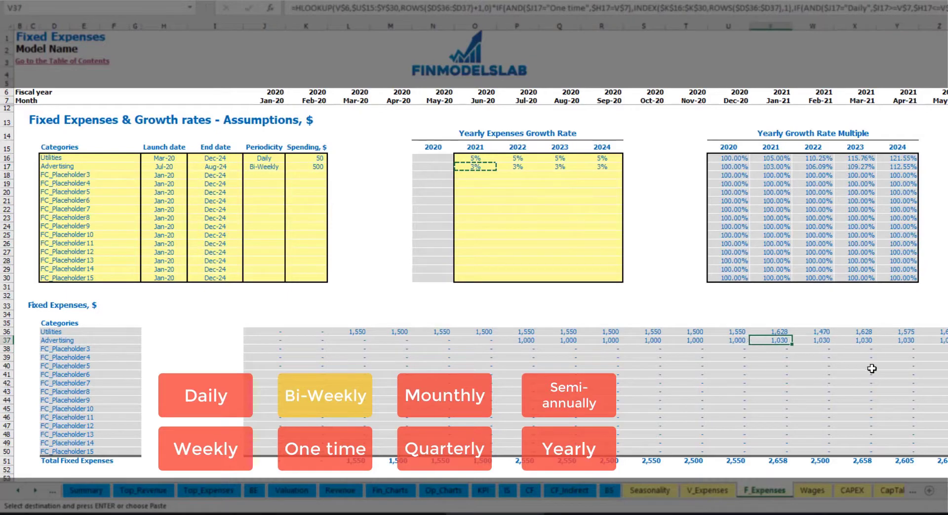
pyautogui.hscroll(10, 474, 247)
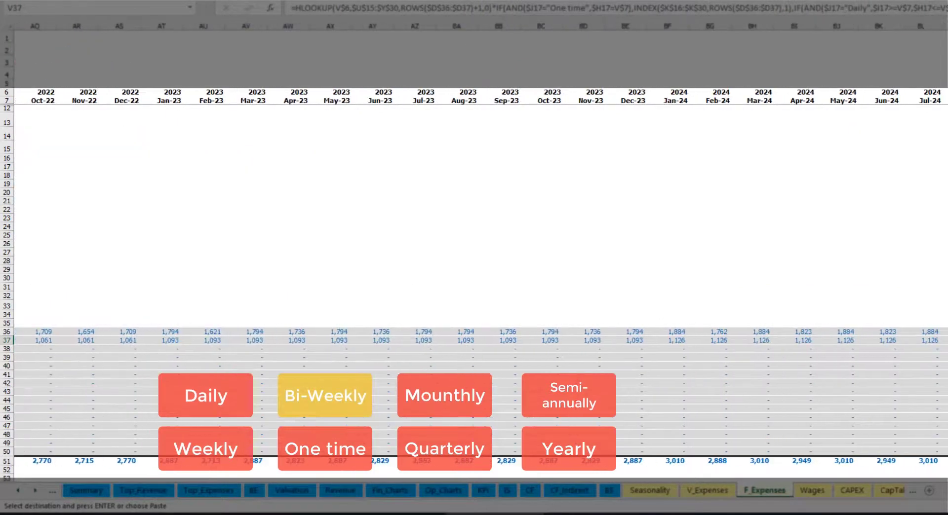
pyautogui.click(945, 26)
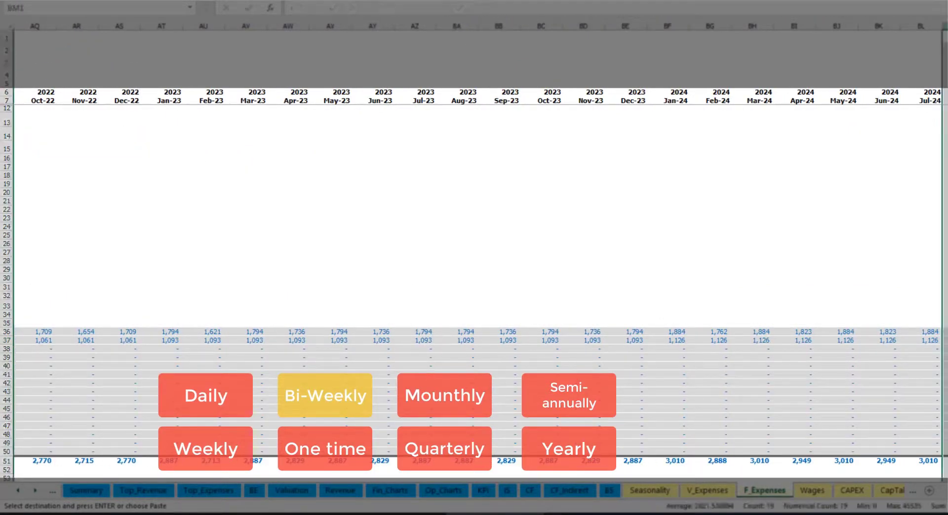
pyautogui.hscroll(-10, 201, 222)
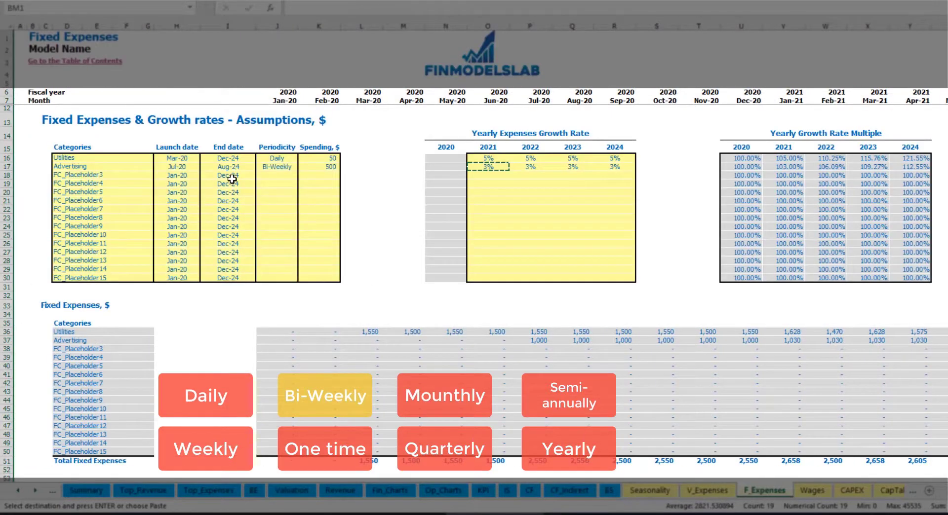
pyautogui.click(232, 166)
# - Rename the FC_Placeholder3 category as Office Setup and set its periodicity to One time
pyautogui.click(83, 174)
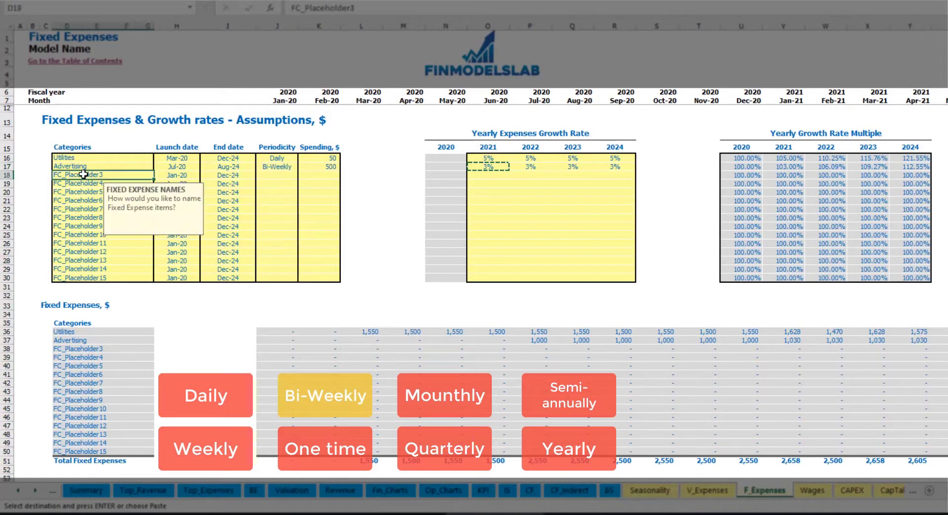
pyautogui.write('Setup')
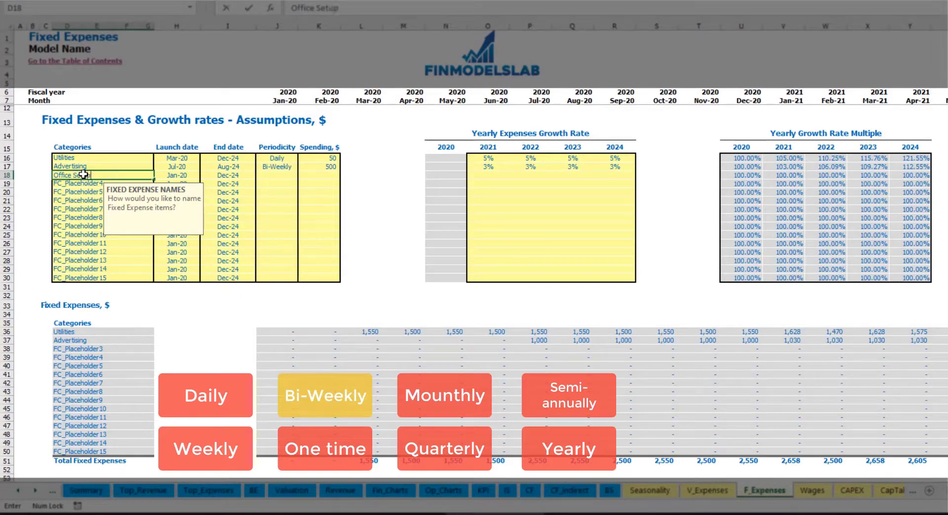
pyautogui.press('Return')
pyautogui.click(279, 177)
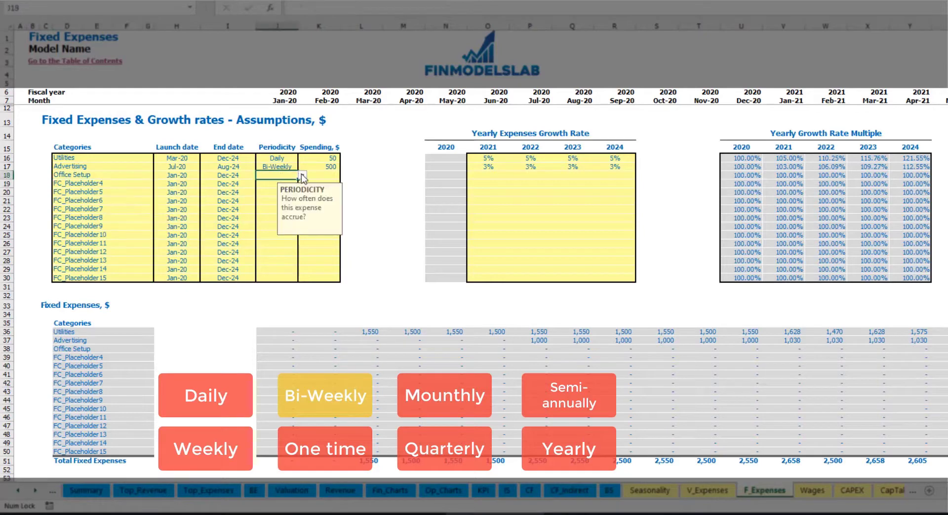
pyautogui.click(302, 176)
pyautogui.click(277, 182)
# - Set the Office Setup launch date to Feb-20 and its spending to 5000, and check the February 2020 amount
pyautogui.click(190, 176)
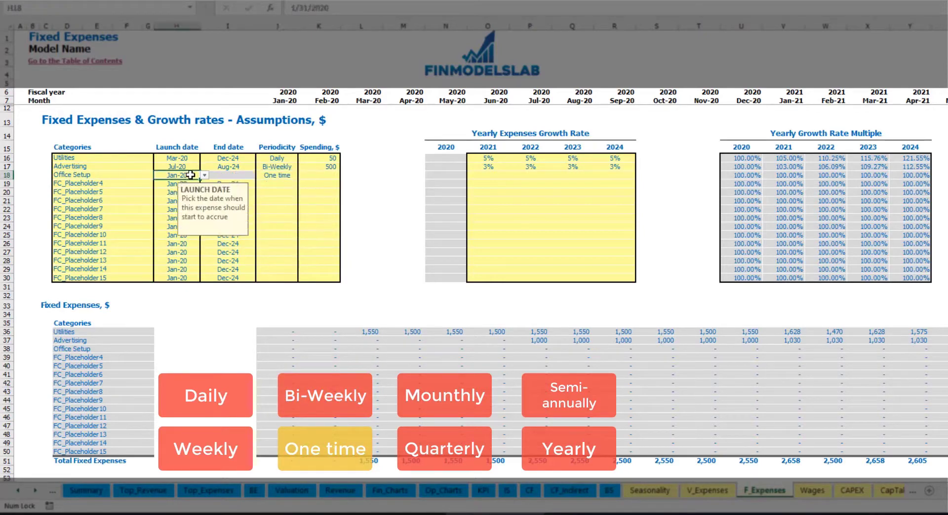
pyautogui.click(204, 175)
pyautogui.click(171, 181)
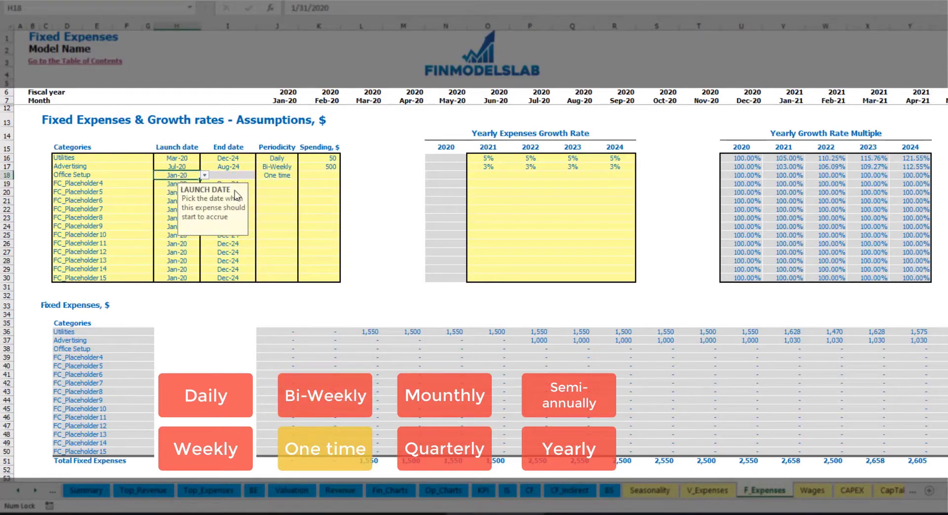
pyautogui.click(311, 175)
pyautogui.write('5000')
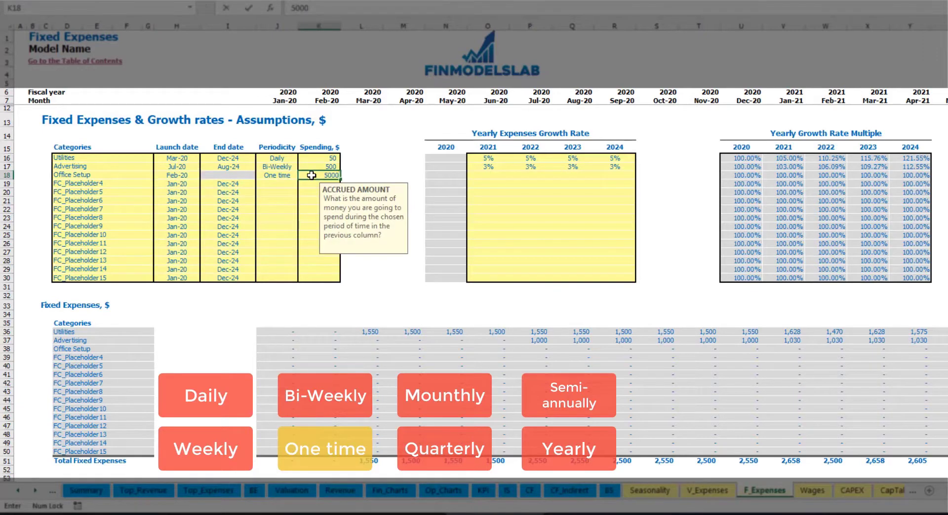
pyautogui.press('Return')
pyautogui.moveTo(488, 176); pyautogui.dragTo(616, 175)
pyautogui.click(334, 348)
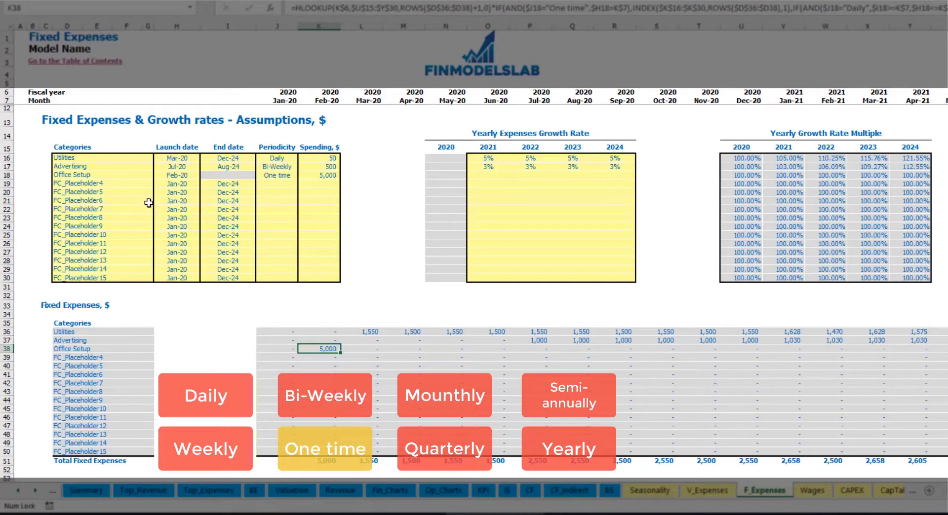
# - Rename the FC_Placeholder4 category as Insurance
pyautogui.click(131, 186)
pyautogui.write('Insurance')
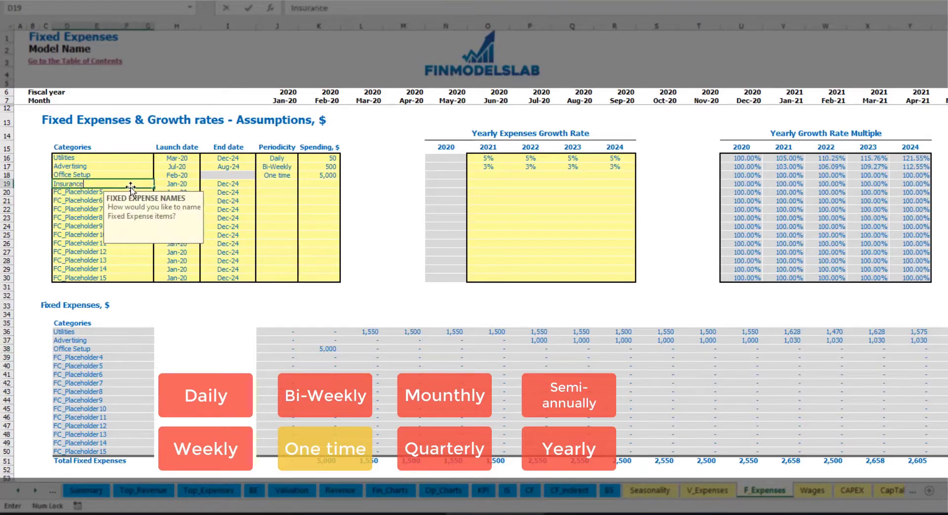
pyautogui.press('Return')
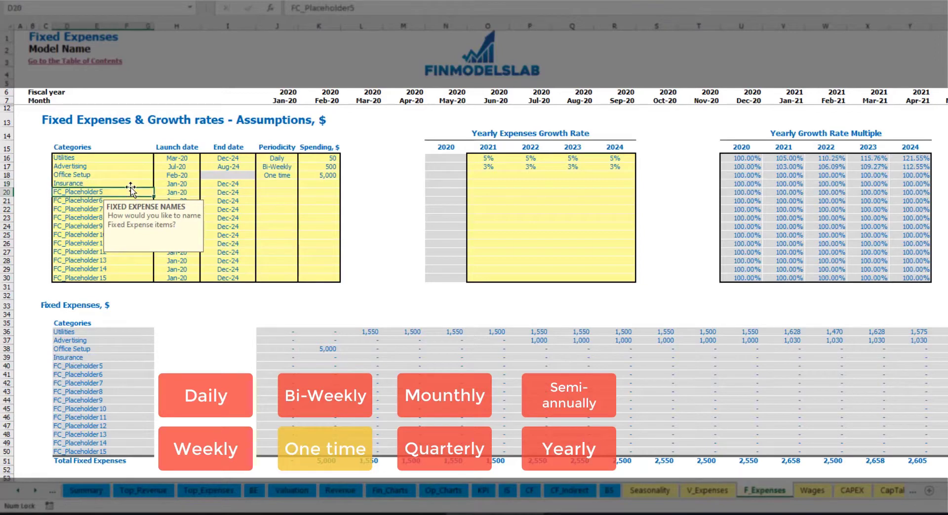
# - Set the Insurance periodicity to Monthly and its spending to 1000
pyautogui.click(178, 185)
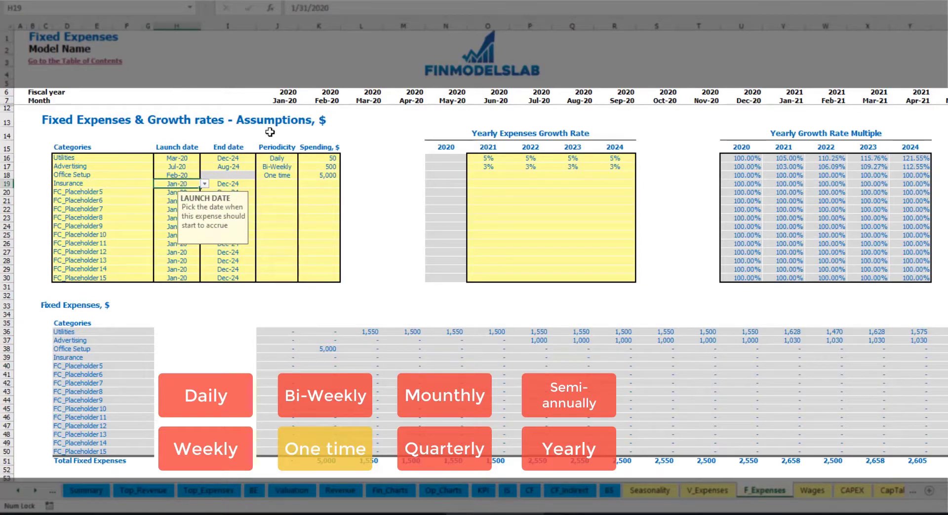
pyautogui.click(240, 184)
pyautogui.click(285, 185)
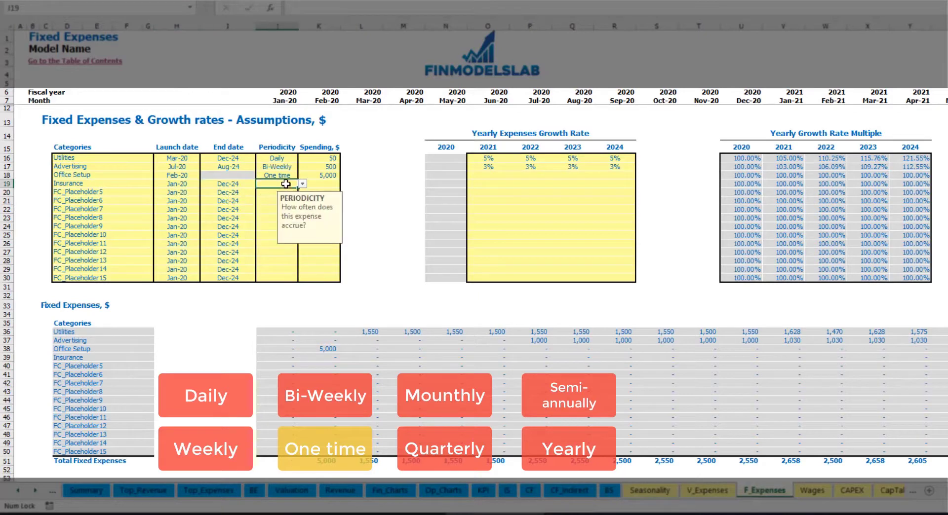
pyautogui.click(301, 185)
pyautogui.click(270, 225)
pyautogui.click(325, 184)
pyautogui.write('1000')
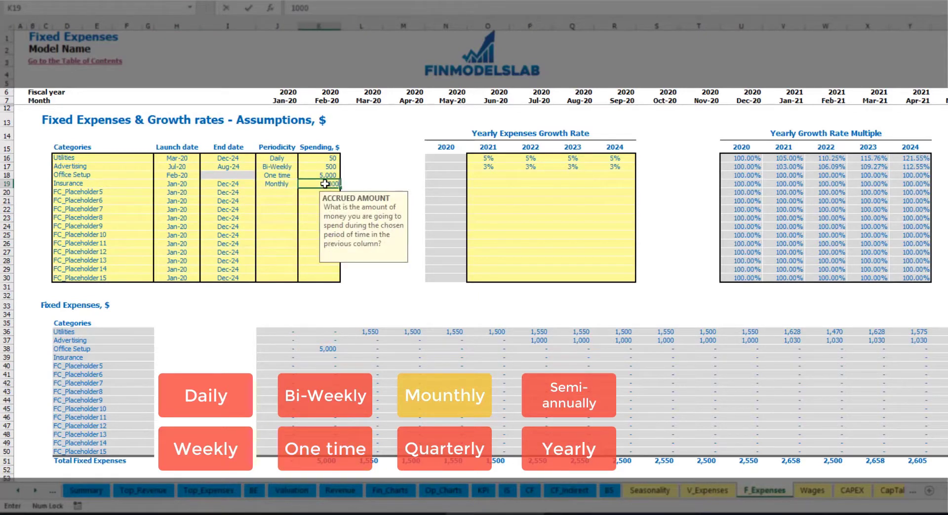
pyautogui.click(479, 192)
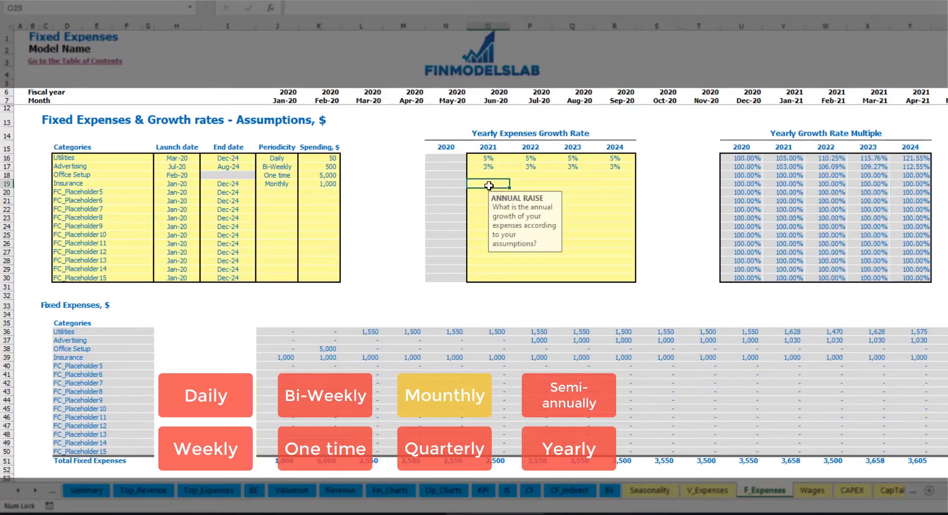
# - Enter Insurance yearly expenses growth rates of 5% for 2021, 3% for 2022, 2% for 2023 and 1% for 2024
pyautogui.click(489, 185)
pyautogui.write('5%')
pyautogui.press('Tab')
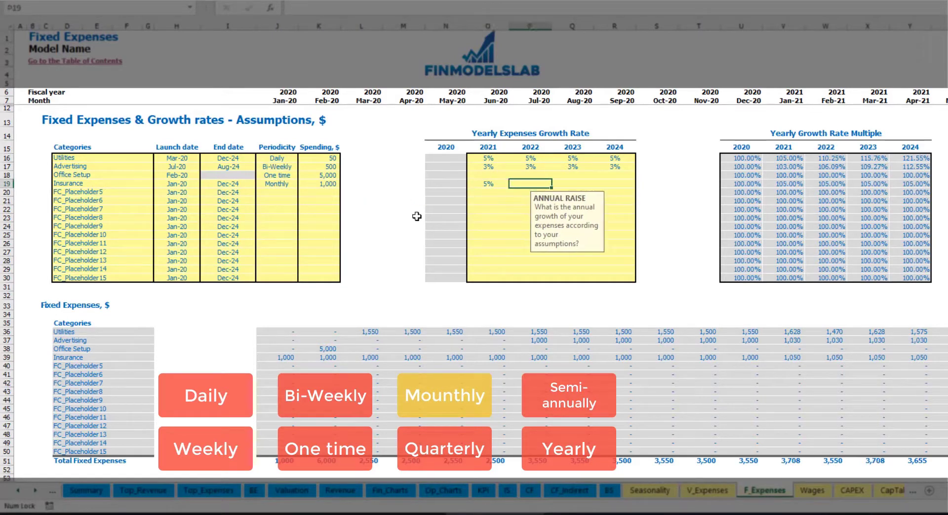
pyautogui.write('3%')
pyautogui.press('Tab')
pyautogui.write('2%')
pyautogui.press('Down')
pyautogui.press('Up')
pyautogui.press('Right')
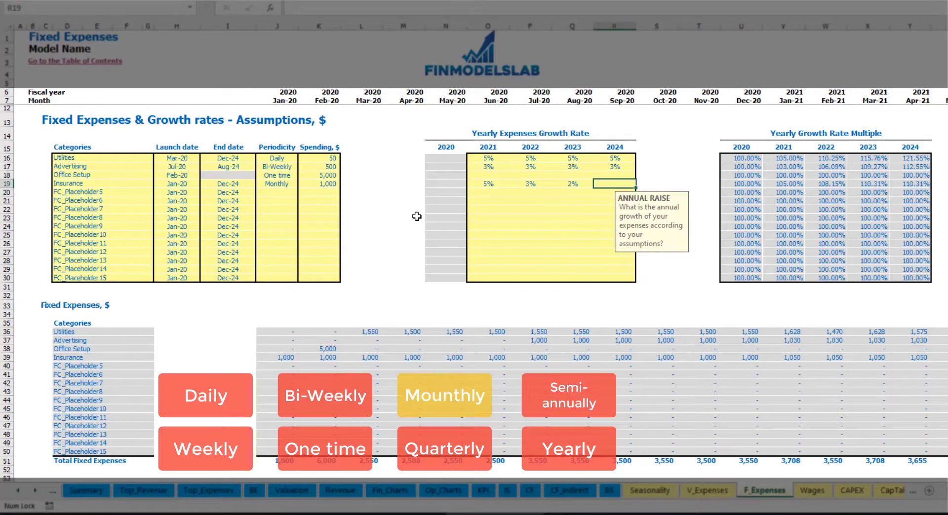
pyautogui.write('1%')
pyautogui.press('Return')
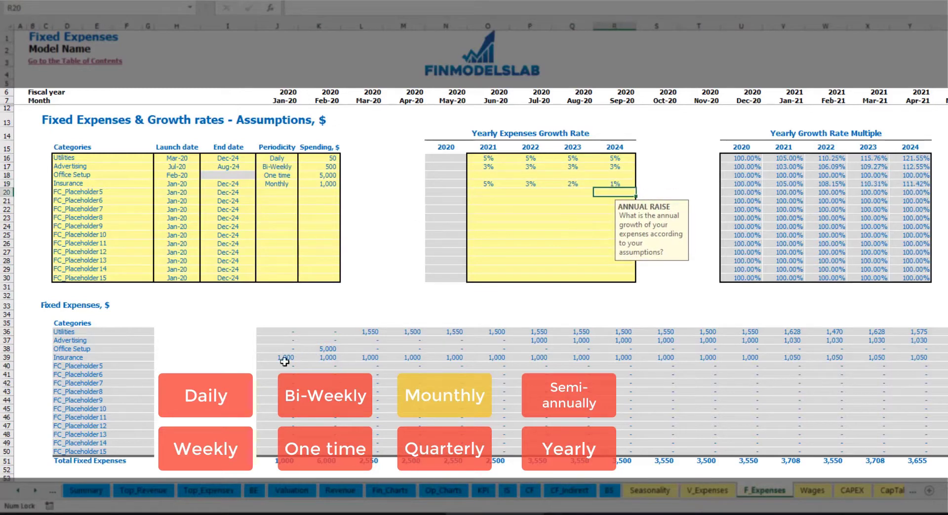
# - Examine the monthly Insurance amounts in the Fixed Expenses table across 2020 and 2021
pyautogui.moveTo(286, 359); pyautogui.dragTo(790, 359)
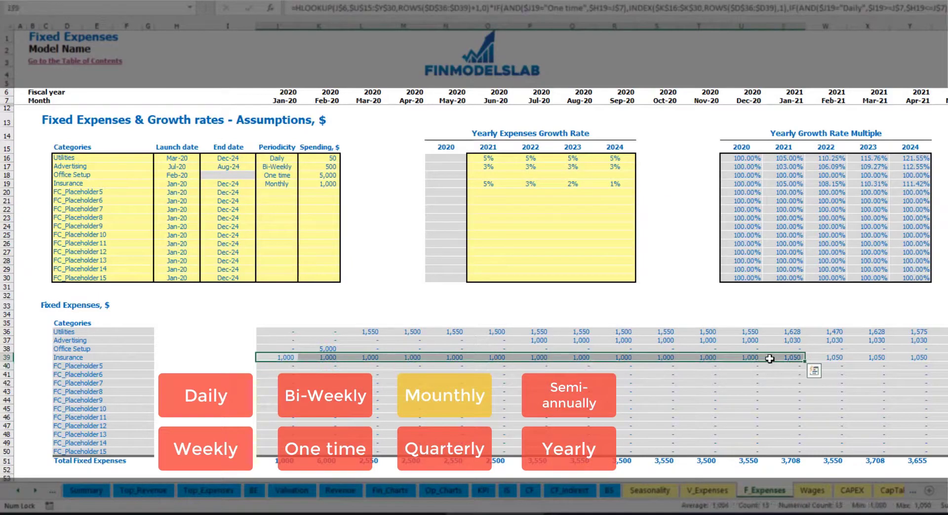
pyautogui.click(790, 358)
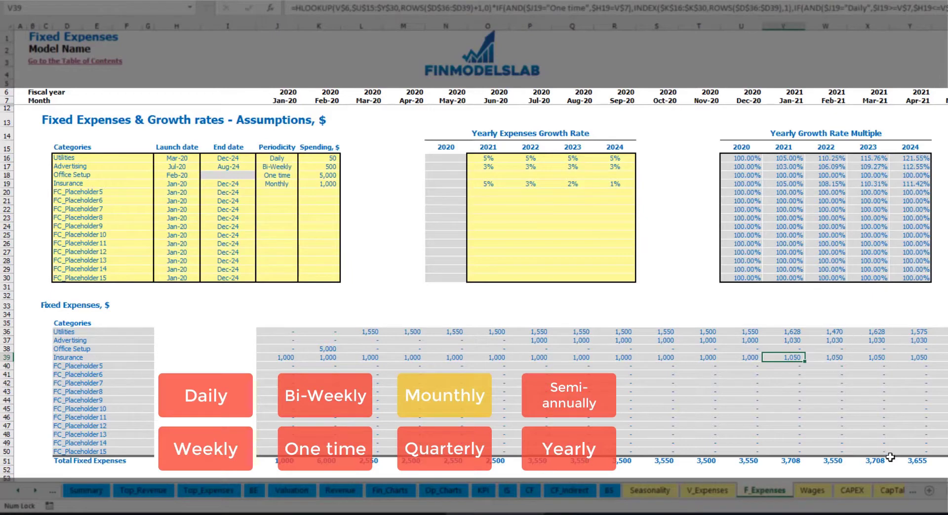
pyautogui.hscroll(6, 474, 242)
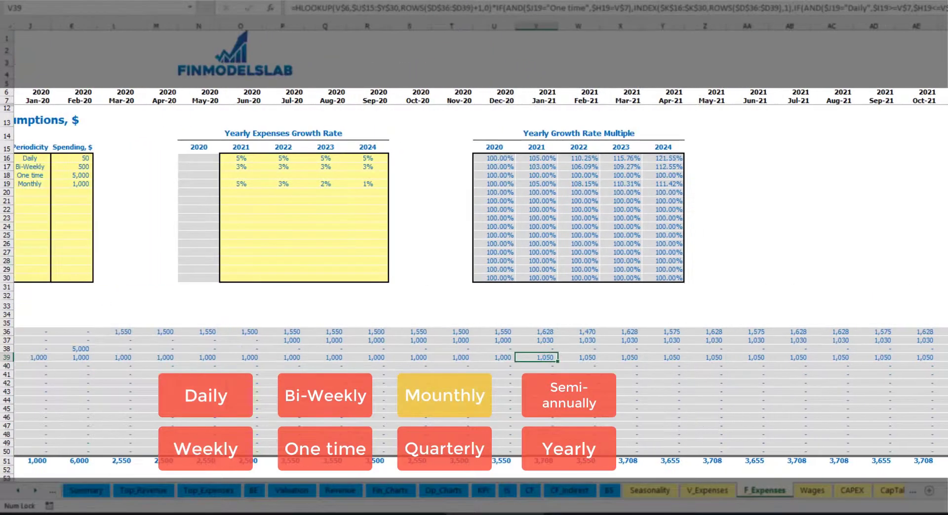
pyautogui.click(947, 26)
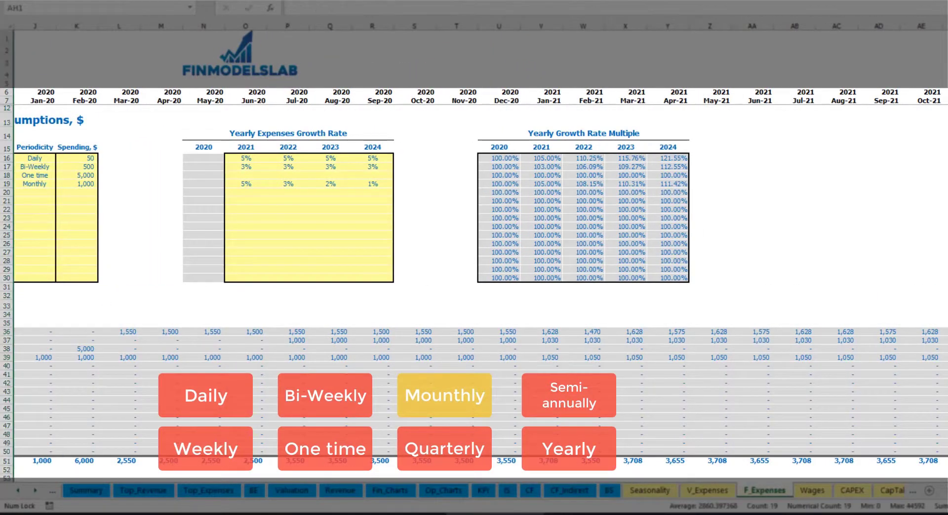
pyautogui.click(947, 357)
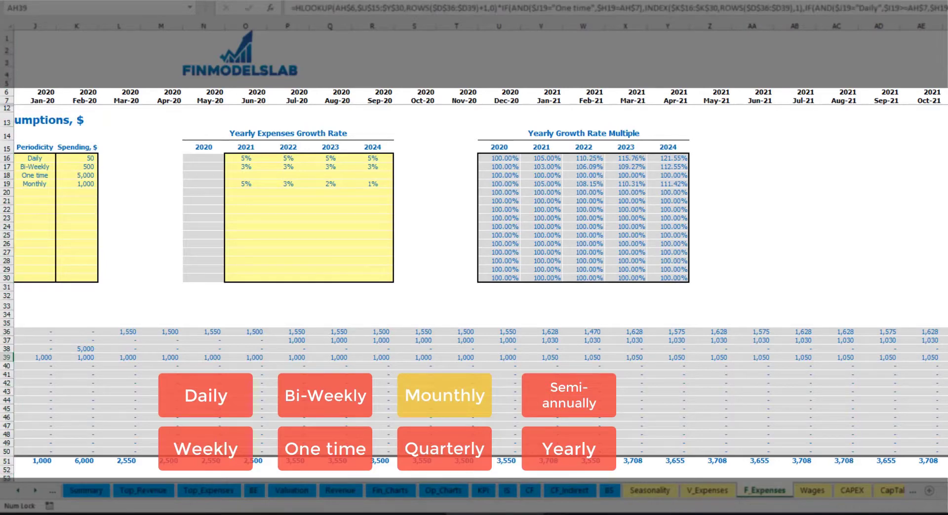
pyautogui.hscroll(-5, 473, 320)
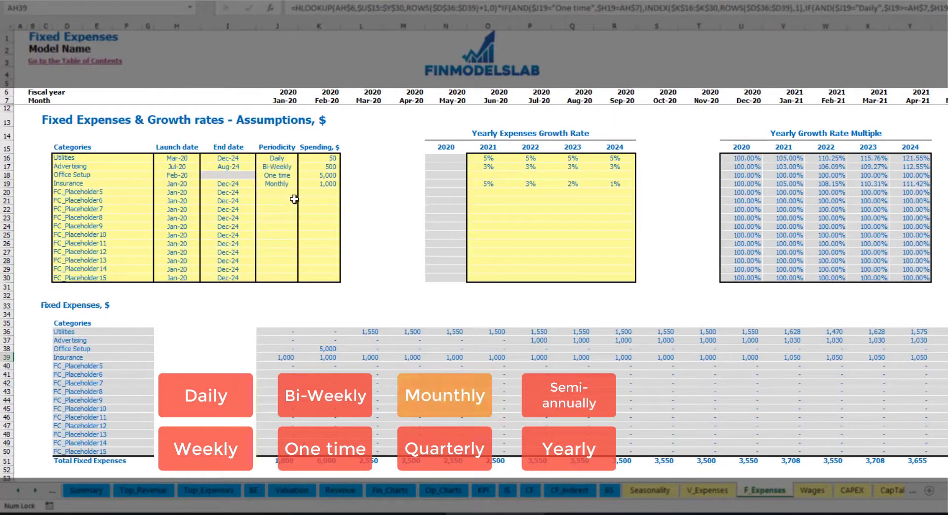
# - Change the Insurance periodicity to Quarterly and check the April and July 2020 amounts
pyautogui.click(286, 184)
pyautogui.click(302, 184)
pyautogui.click(300, 235)
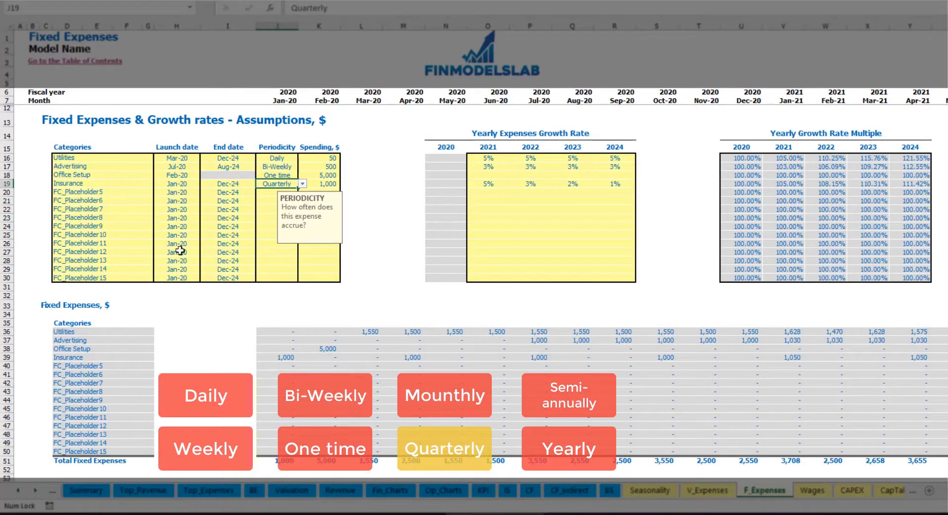
pyautogui.click(408, 354)
pyautogui.click(527, 359)
# - Change the Insurance launch date to Feb-20 and check the quarterly amounts for February, May and August 2020
pyautogui.click(191, 181)
pyautogui.click(204, 184)
pyautogui.click(177, 199)
pyautogui.click(331, 356)
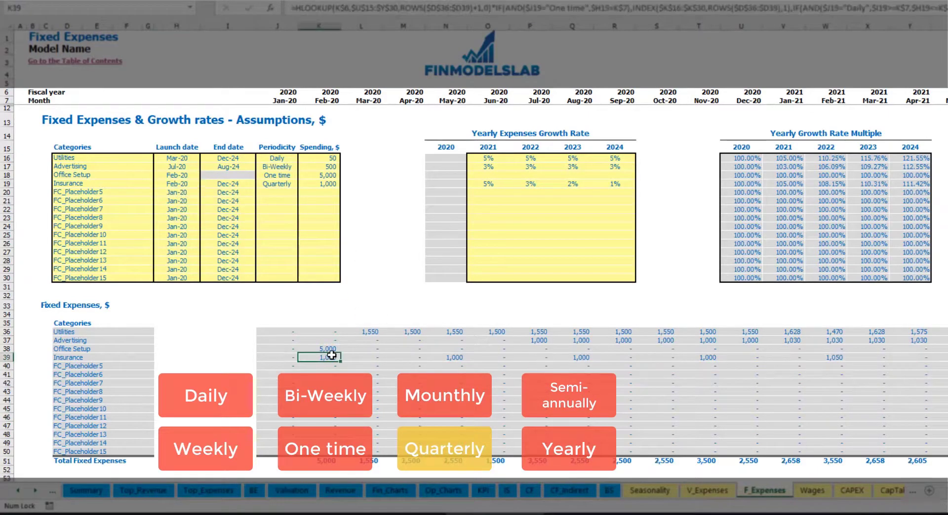
pyautogui.click(455, 359)
pyautogui.click(583, 356)
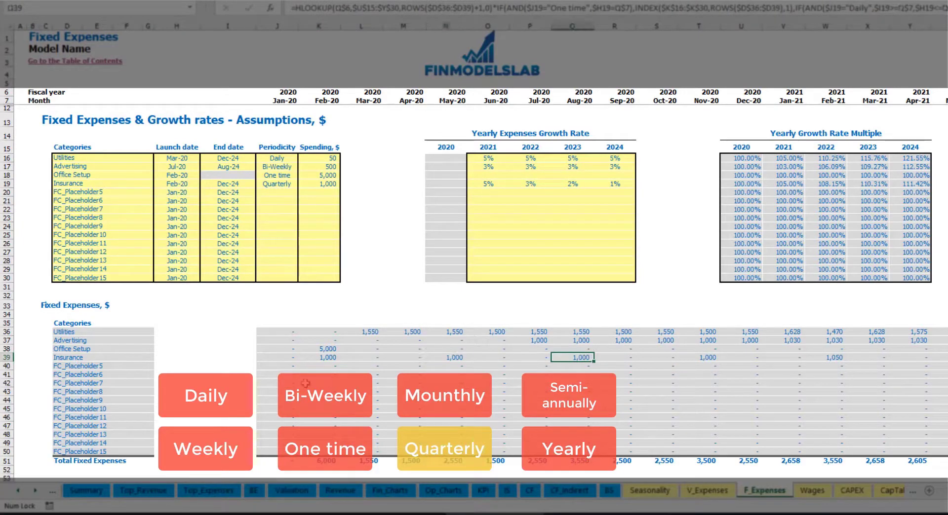
pyautogui.click(319, 359)
pyautogui.click(458, 358)
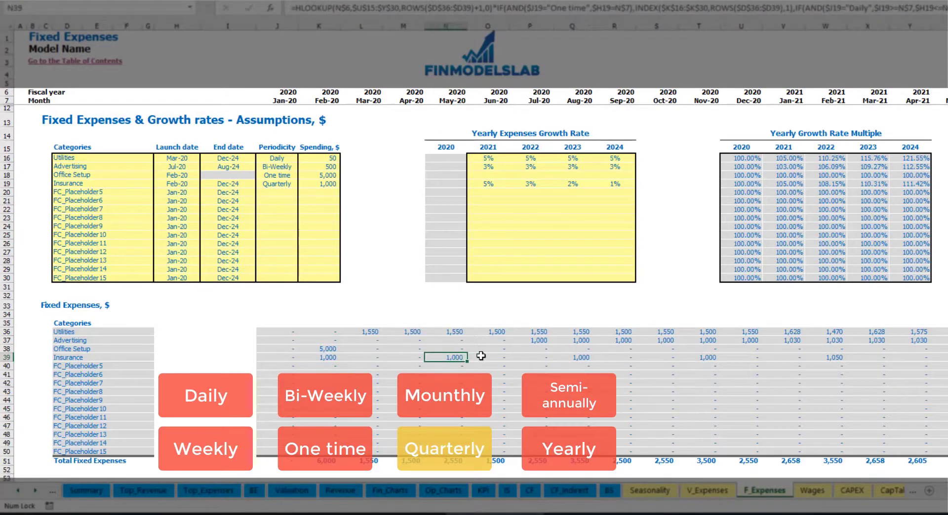
# - Change the Insurance periodicity to Semi-Annually and check its amounts from February 2020 to February 2021
pyautogui.click(293, 184)
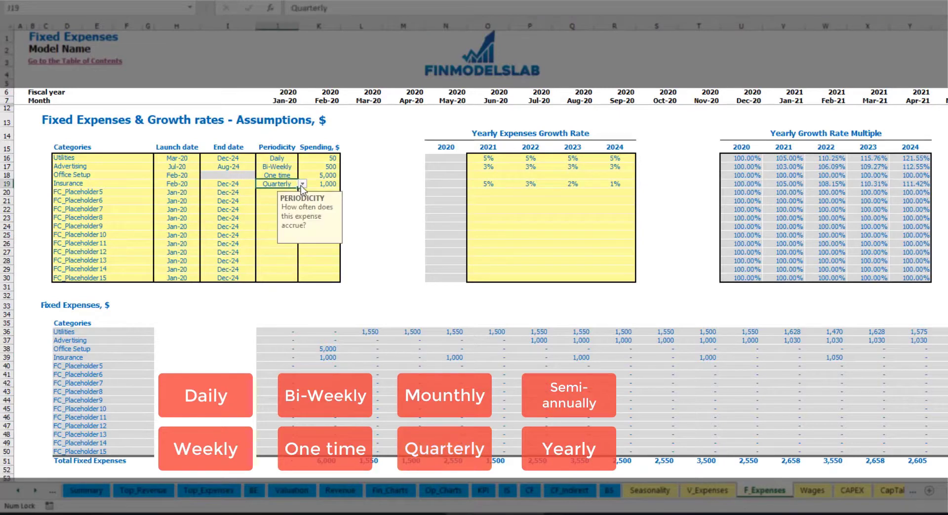
pyautogui.click(302, 184)
pyautogui.click(289, 239)
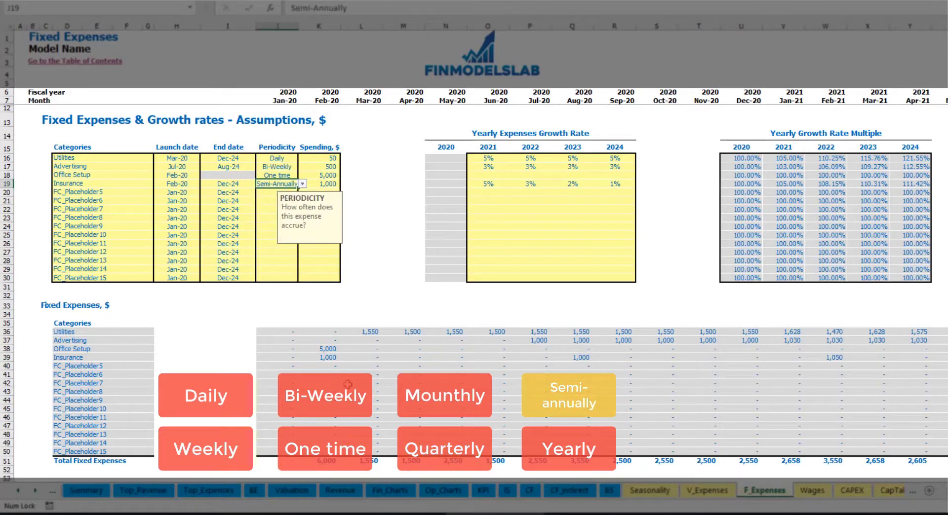
pyautogui.moveTo(324, 357); pyautogui.dragTo(791, 357)
pyautogui.click(824, 365)
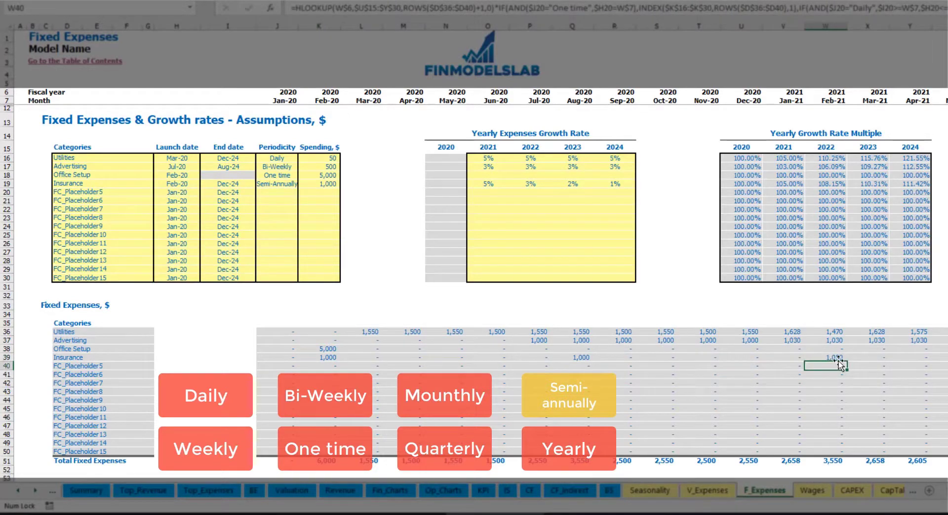
# - Change the Insurance periodicity to Yearly
pyautogui.click(285, 183)
pyautogui.click(303, 184)
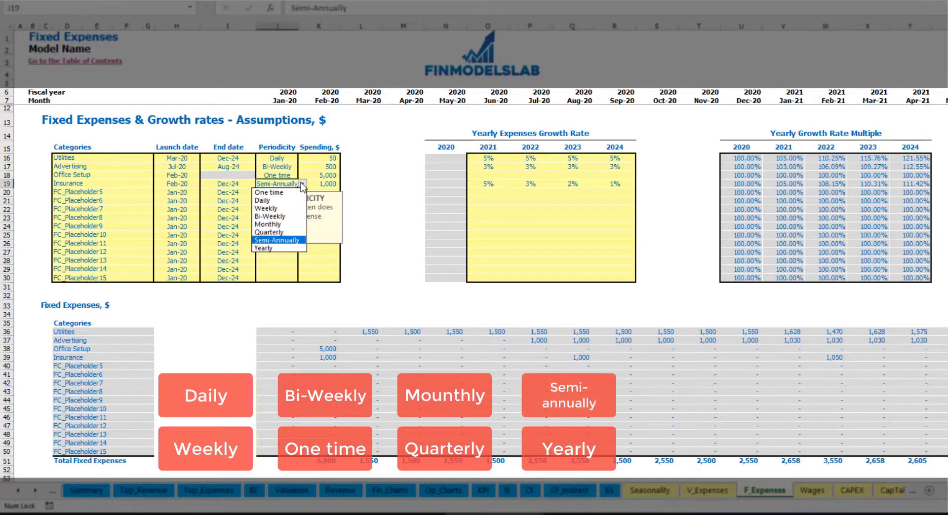
pyautogui.click(270, 248)
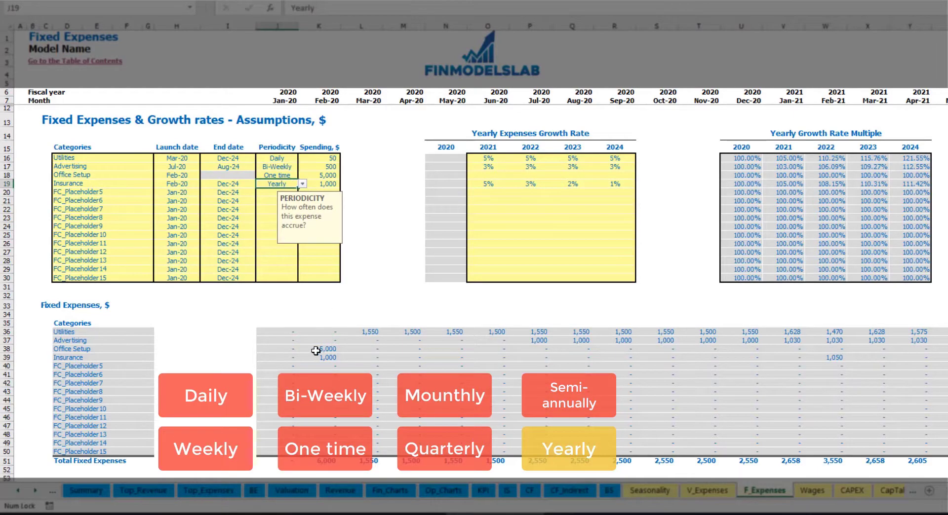
# - Check the yearly Insurance amounts, its launch and end dates, and the monthly fixed expenses for all categories
pyautogui.moveTo(321, 359); pyautogui.dragTo(945, 359)
pyautogui.click(187, 188)
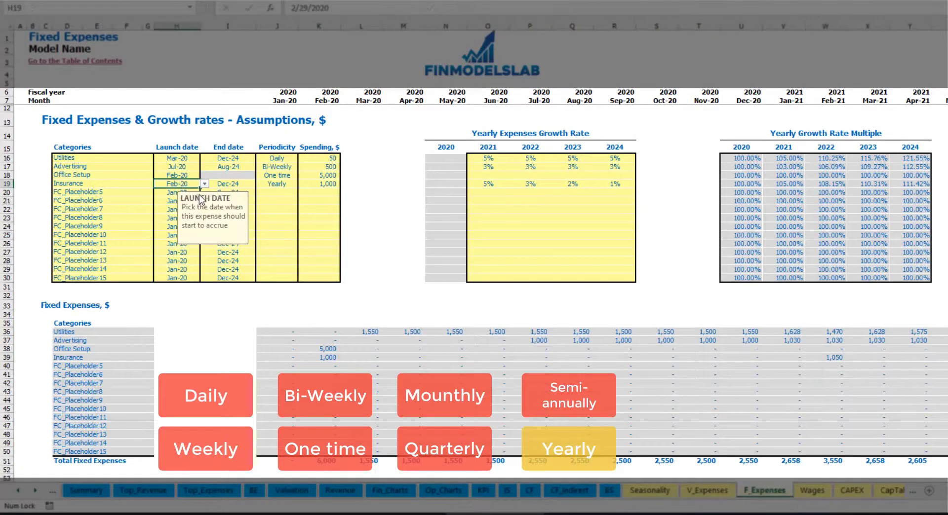
pyautogui.click(228, 181)
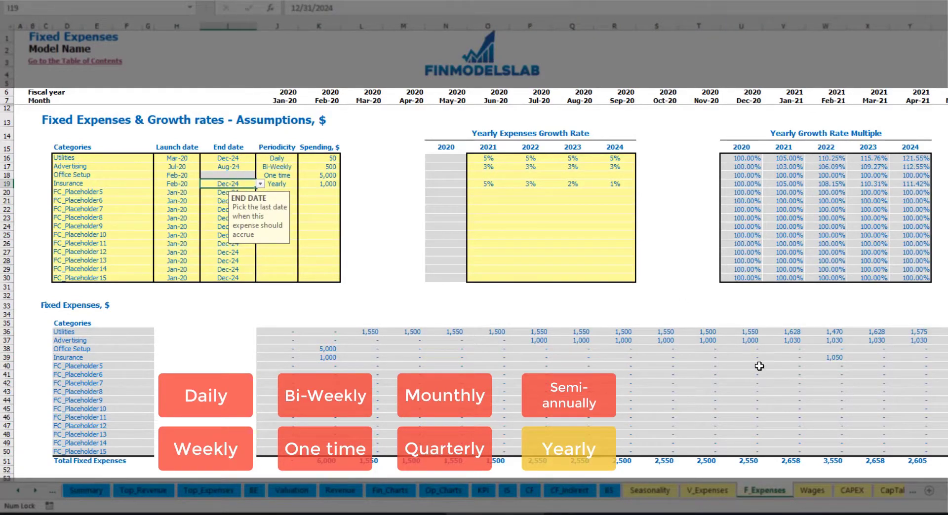
pyautogui.click(659, 278)
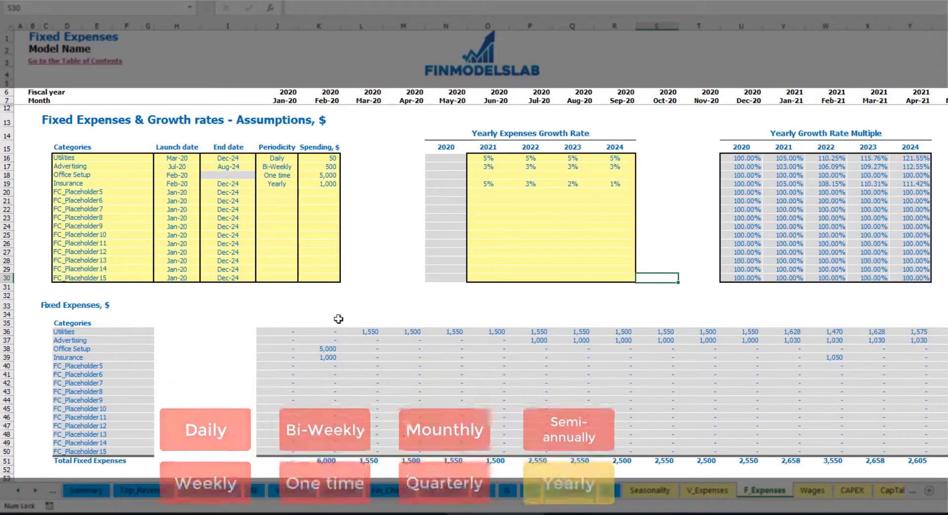
pyautogui.moveTo(275, 332); pyautogui.dragTo(881, 452)
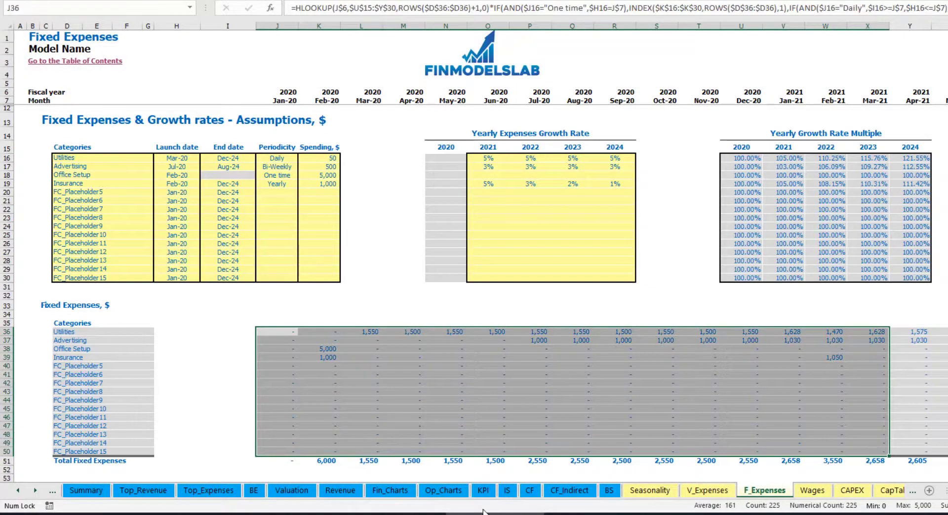
# - On the income statement, expand Total Fixed Expenses and review the rows from Utilities to the last placeholder
pyautogui.click(505, 492)
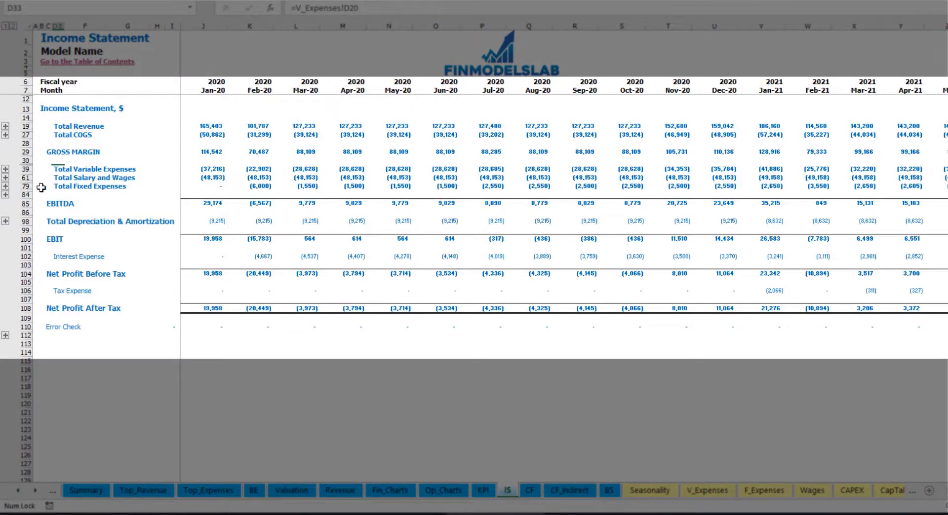
pyautogui.click(57, 186)
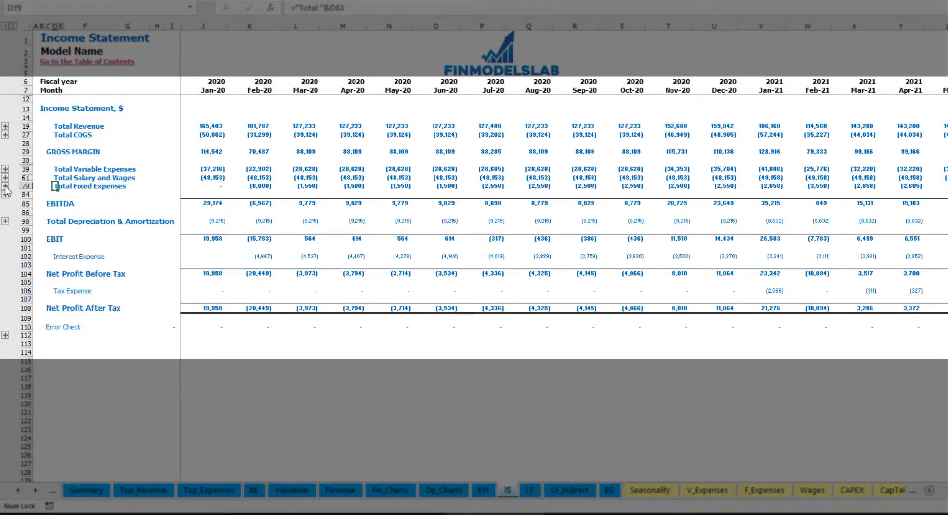
pyautogui.click(5, 186)
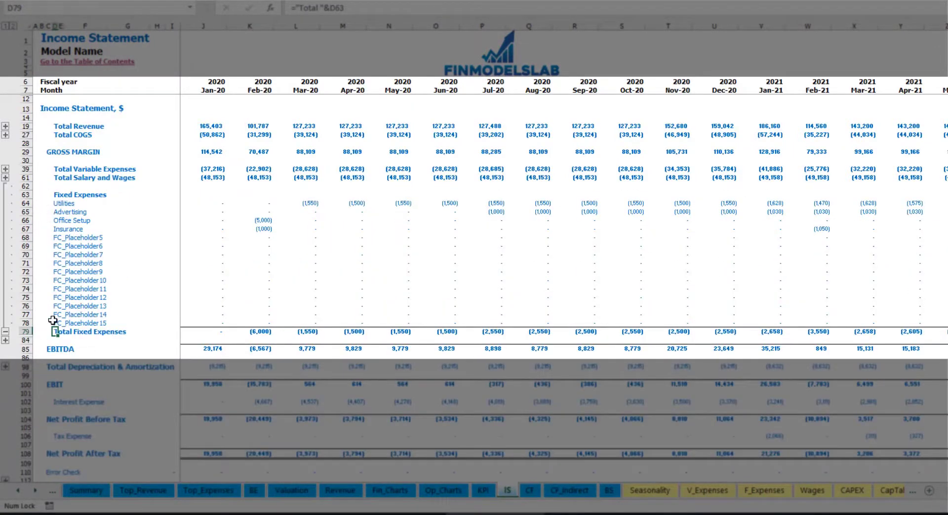
pyautogui.moveTo(27, 204); pyautogui.dragTo(28, 229)
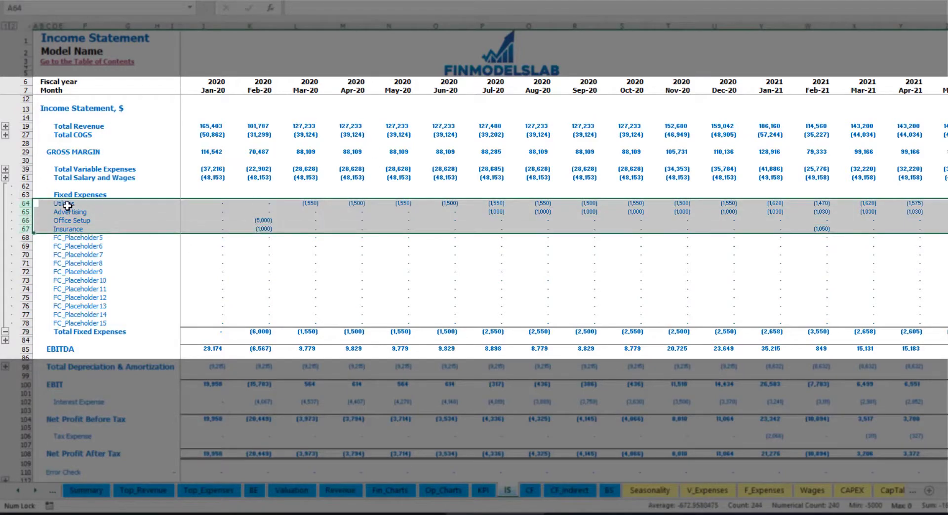
pyautogui.moveTo(61, 203); pyautogui.dragTo(63, 324)
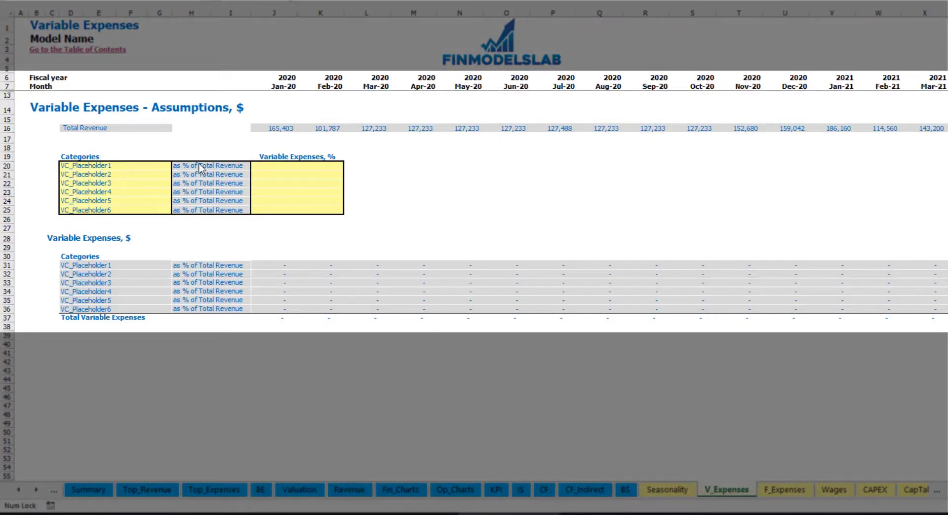
# - Name the first variable expense category Bank fees and set it to 2.5% of total revenue
pyautogui.click(102, 165)
pyautogui.write('Ba')
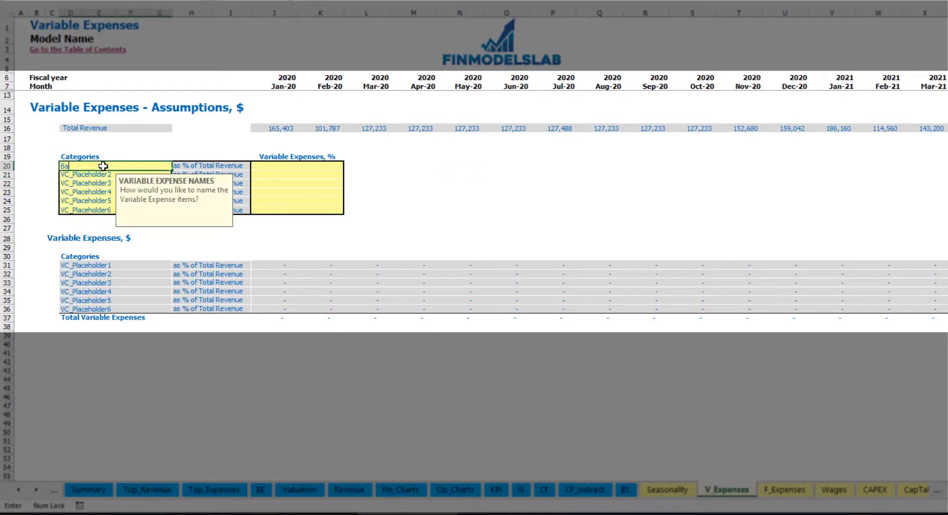
pyautogui.write('nk fees')
pyautogui.press('Return')
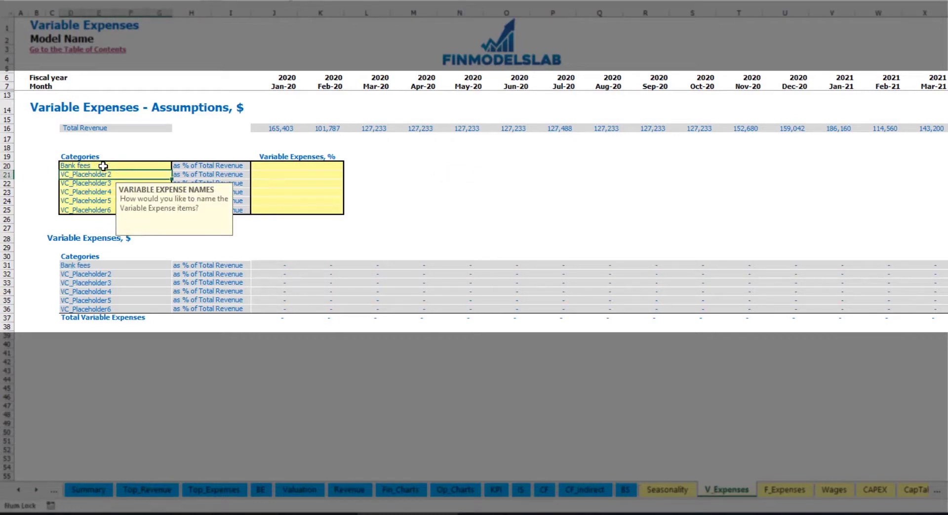
pyautogui.click(278, 165)
pyautogui.write('2')
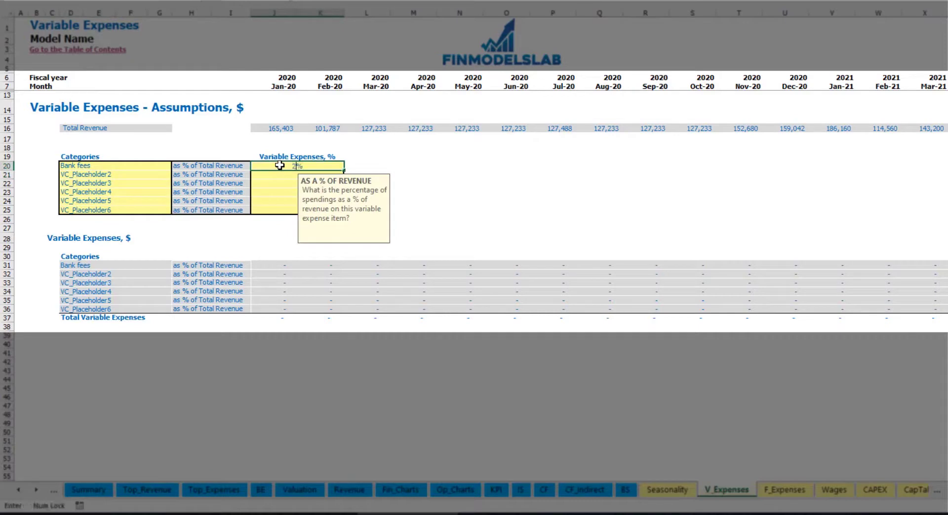
pyautogui.write('.5')
pyautogui.press('Return')
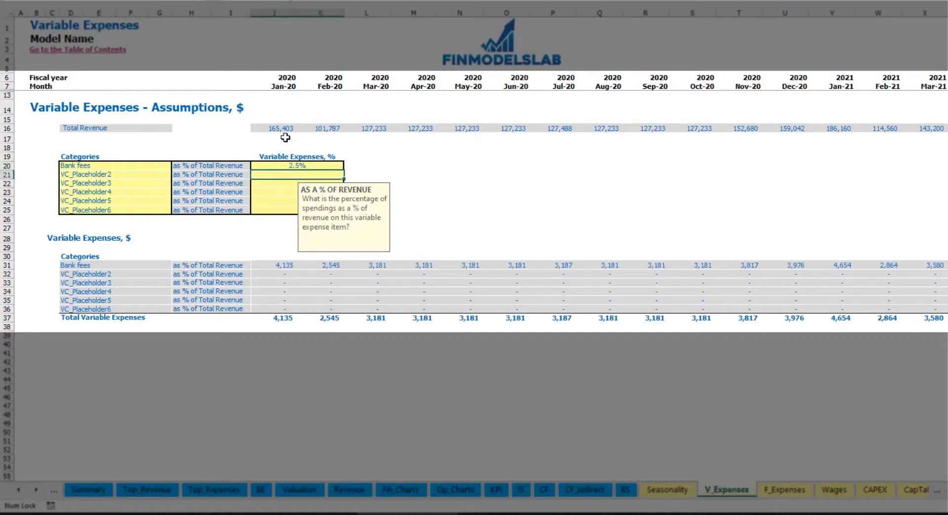
# - Compare the monthly total revenue with the calculated Bank fees amounts for January and March 2020
pyautogui.moveTo(282, 133); pyautogui.dragTo(740, 130)
pyautogui.hscroll(15, 473, 198)
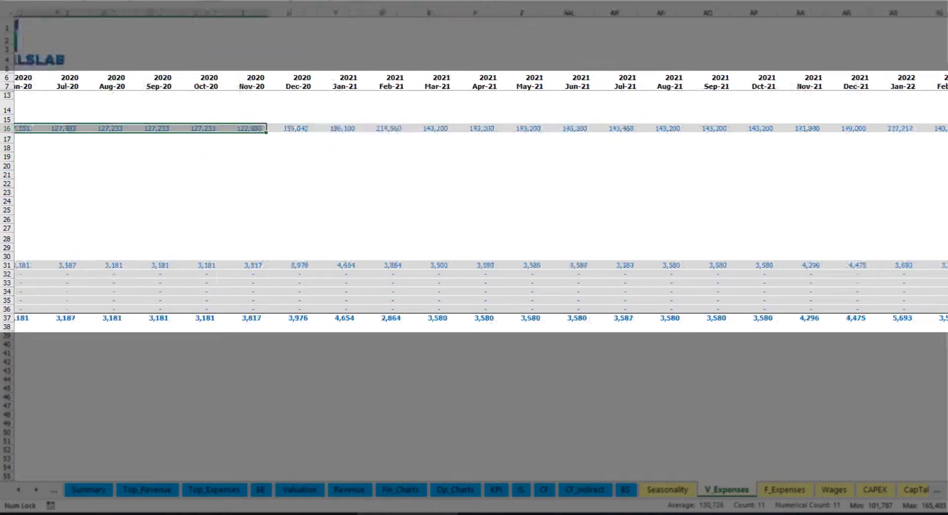
pyautogui.hscroll(-15, 474, 198)
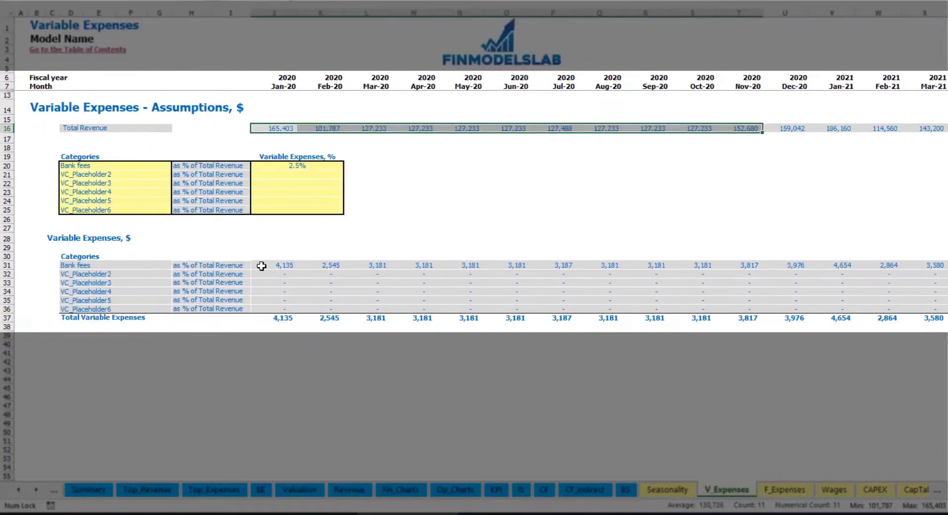
pyautogui.click(288, 267)
pyautogui.click(368, 266)
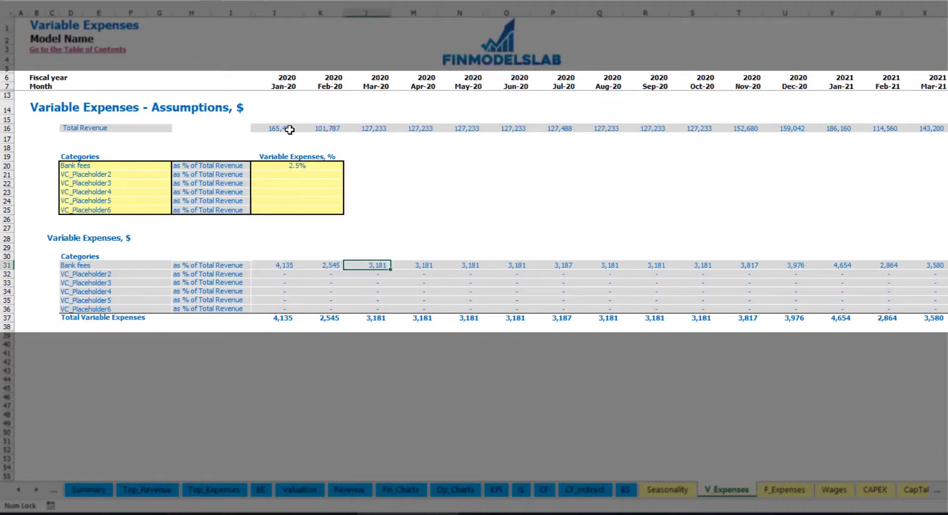
# - Name the second variable expense category Other Var Exp and set it to 5% of total revenue
pyautogui.click(119, 176)
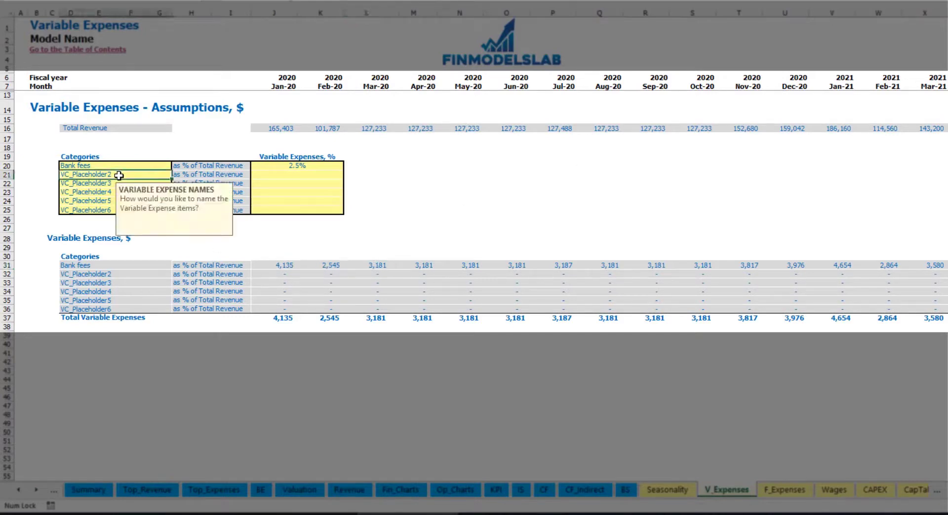
pyautogui.write('Other Var E')
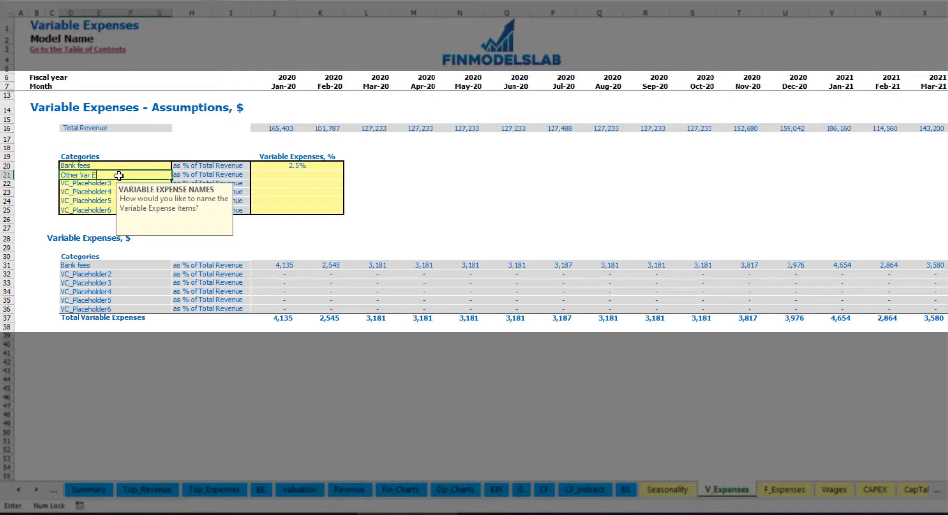
pyautogui.write('xp')
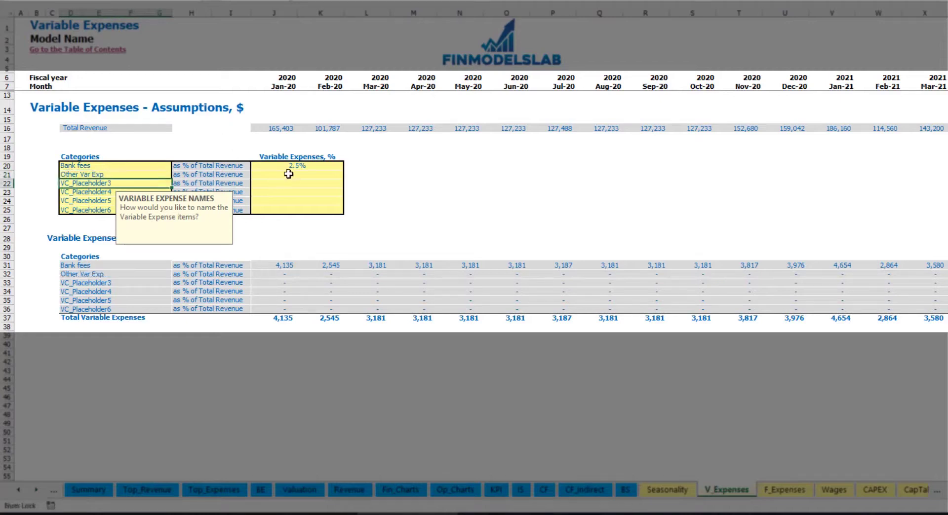
pyautogui.click(288, 174)
pyautogui.write('5')
pyautogui.press('Return')
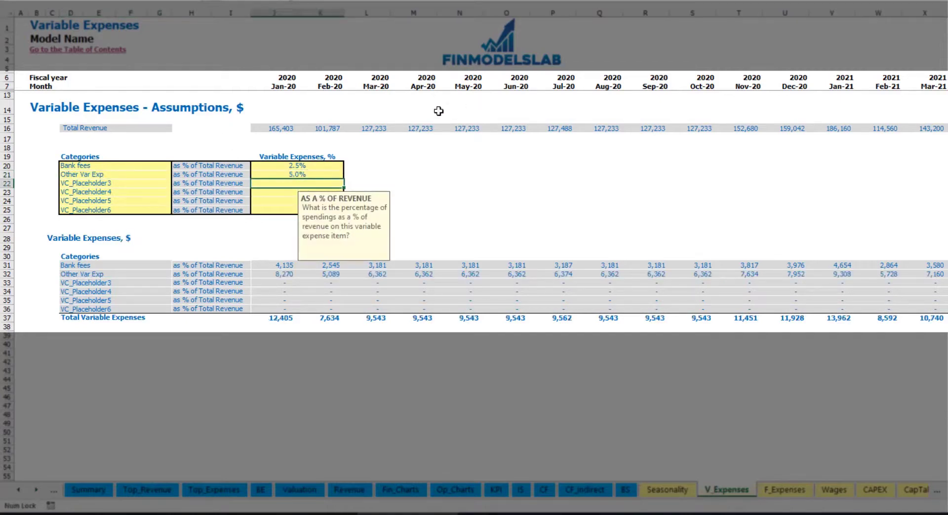
# - Name the third variable expense category Direct Labor and set it to 15% of total revenue
pyautogui.click(150, 184)
pyautogui.write('D')
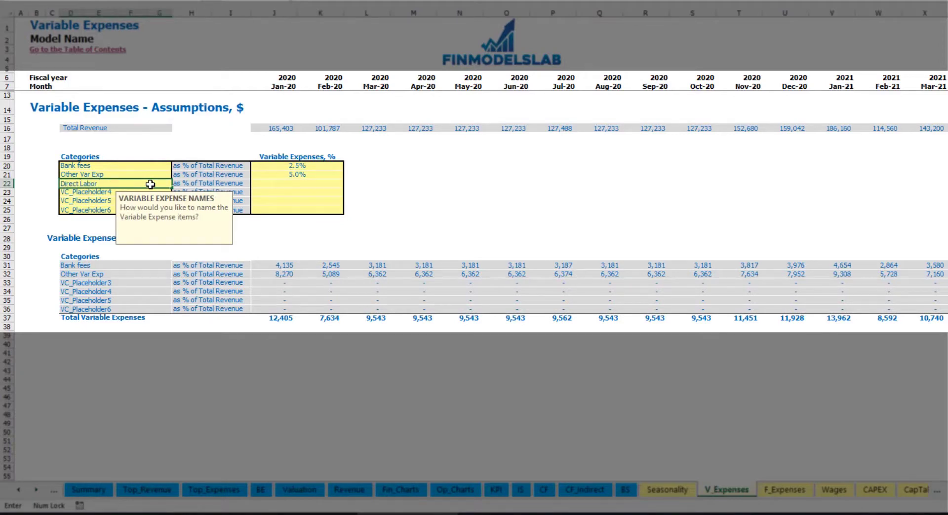
pyautogui.write('irect Labor')
pyautogui.press('Return')
pyautogui.click(279, 185)
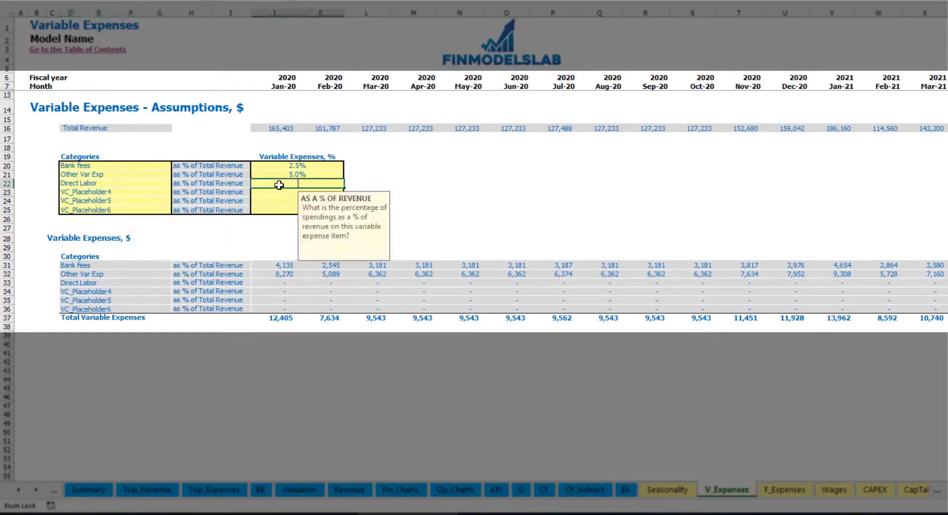
pyautogui.write('15')
pyautogui.click(276, 263)
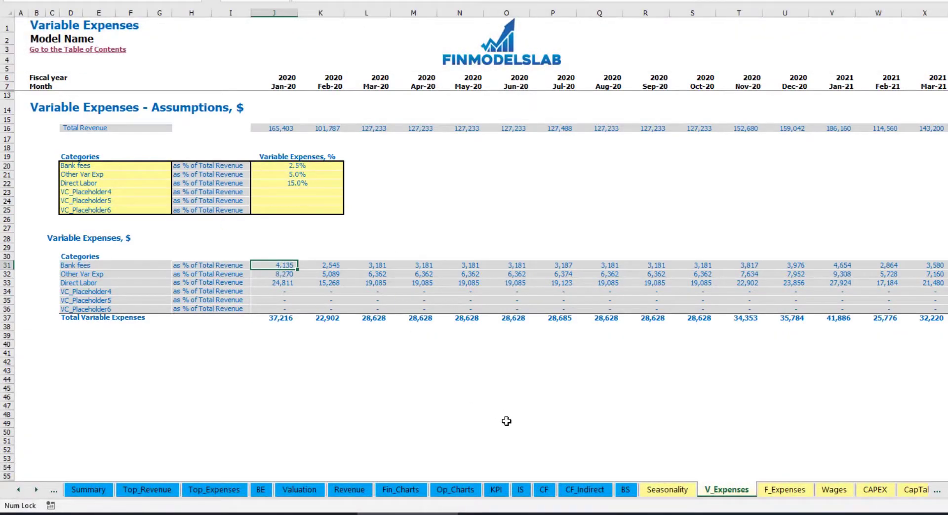
# - On the income statement, expand Total Variable Expenses and review the Bank fees, Other Var Exp, Direct Labor and placeholder rows
pyautogui.click(521, 490)
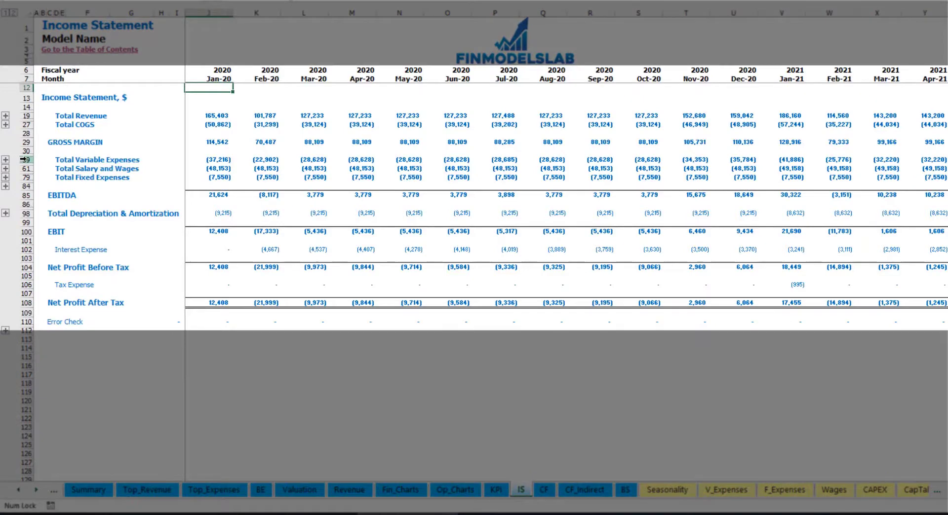
pyautogui.click(23, 159)
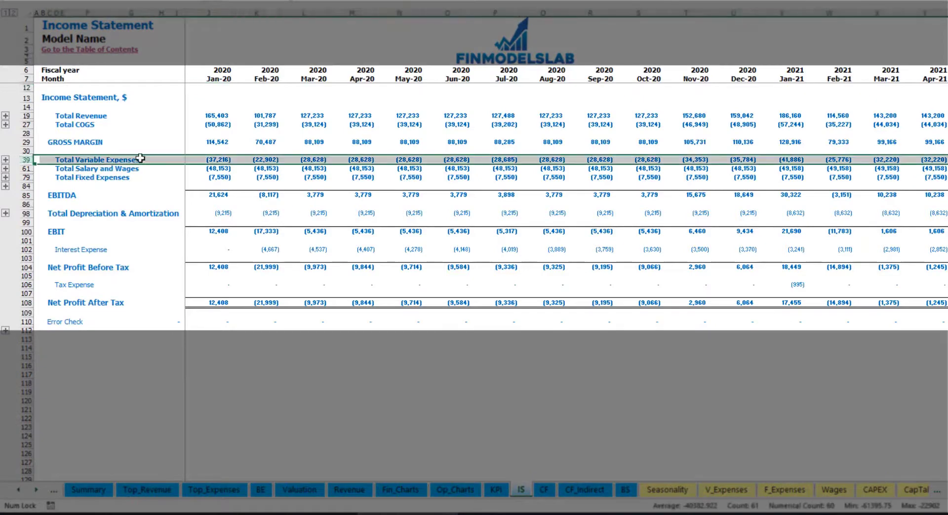
pyautogui.click(6, 160)
pyautogui.moveTo(38, 177); pyautogui.dragTo(38, 215)
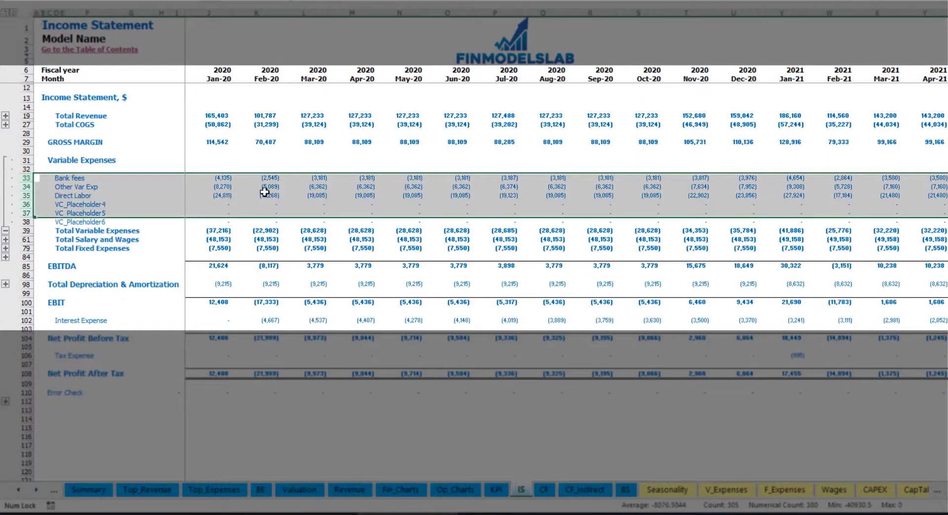
pyautogui.click(228, 178)
pyautogui.press('Right')
pyautogui.press('Right')
pyautogui.press('Right')
pyautogui.moveTo(56, 178); pyautogui.dragTo(63, 222)
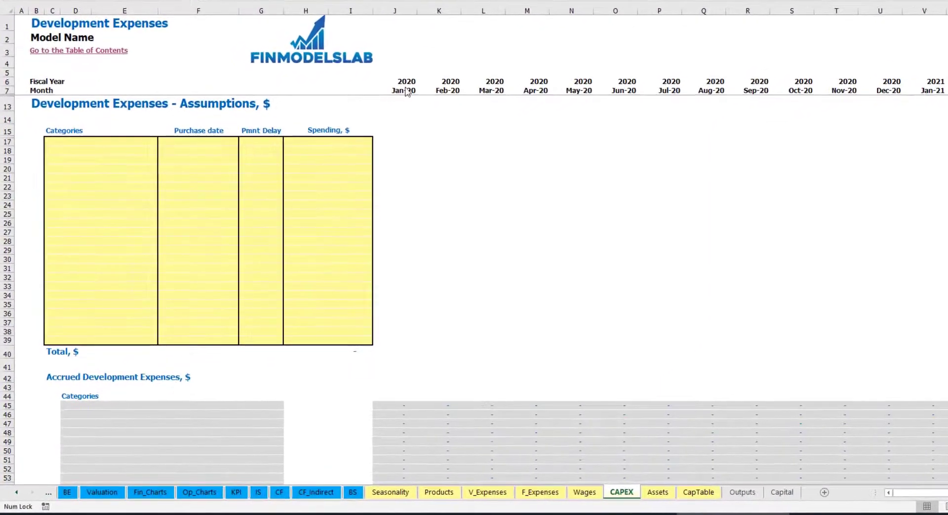
# - Add a first development expense category named Office dev on the CAPEX sheet with a Feb-20 purchase date
pyautogui.click(127, 142)
pyautogui.write('Office dev')
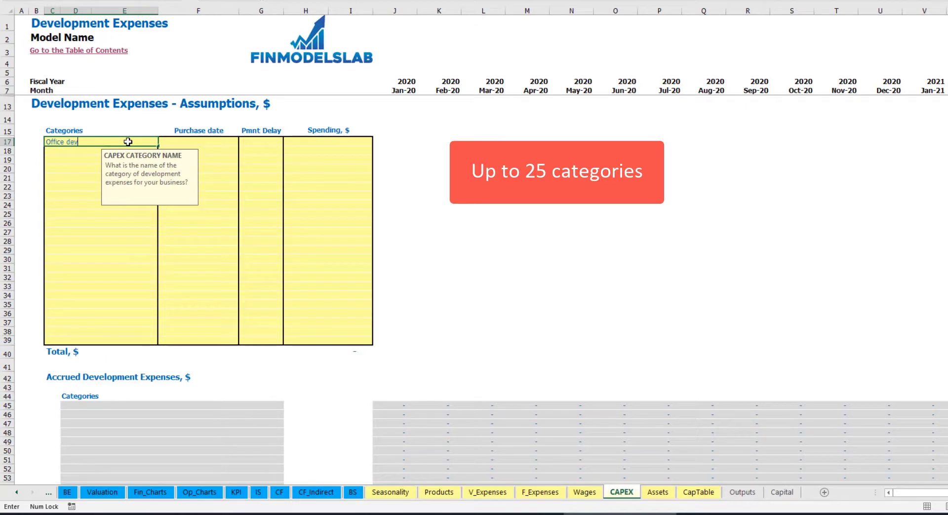
pyautogui.press('Return')
pyautogui.click(199, 140)
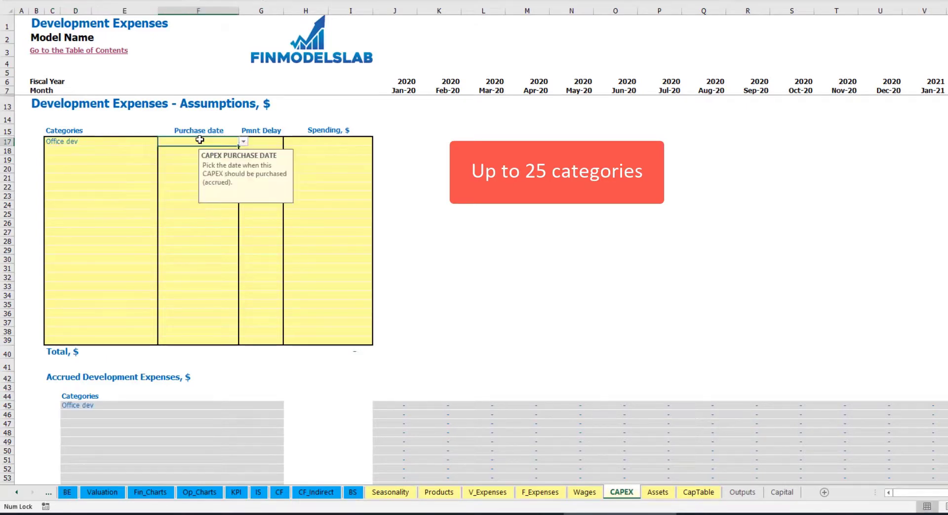
pyautogui.click(243, 142)
pyautogui.click(220, 161)
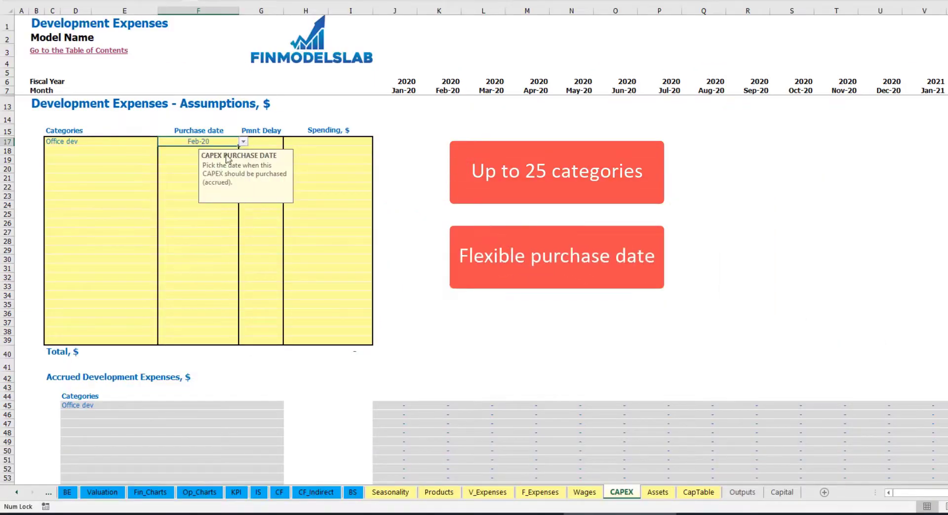
# - Set the spending for Office dev to 10,000
pyautogui.click(314, 139)
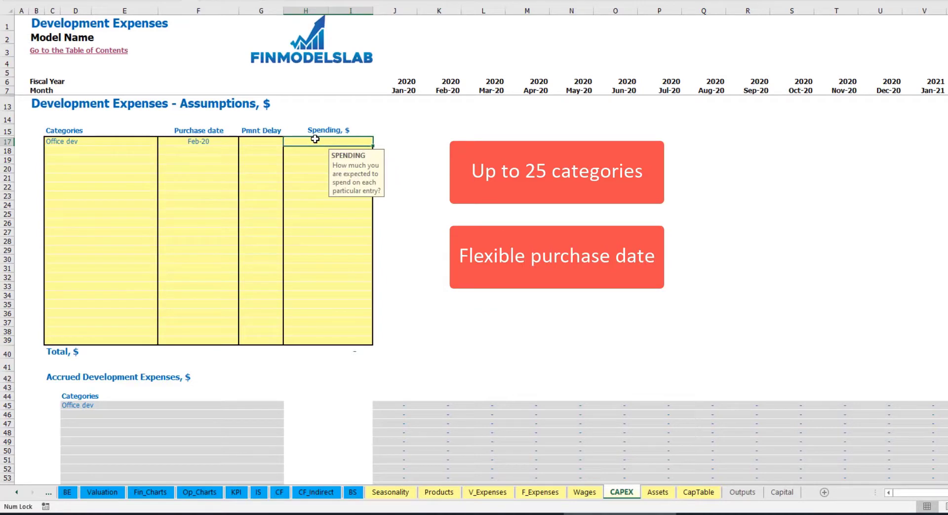
pyautogui.write('10000')
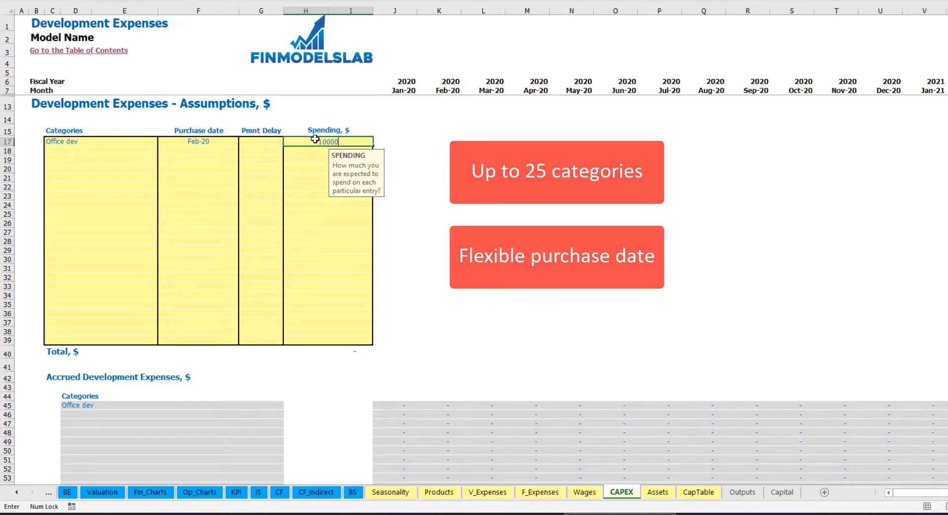
pyautogui.press('Return')
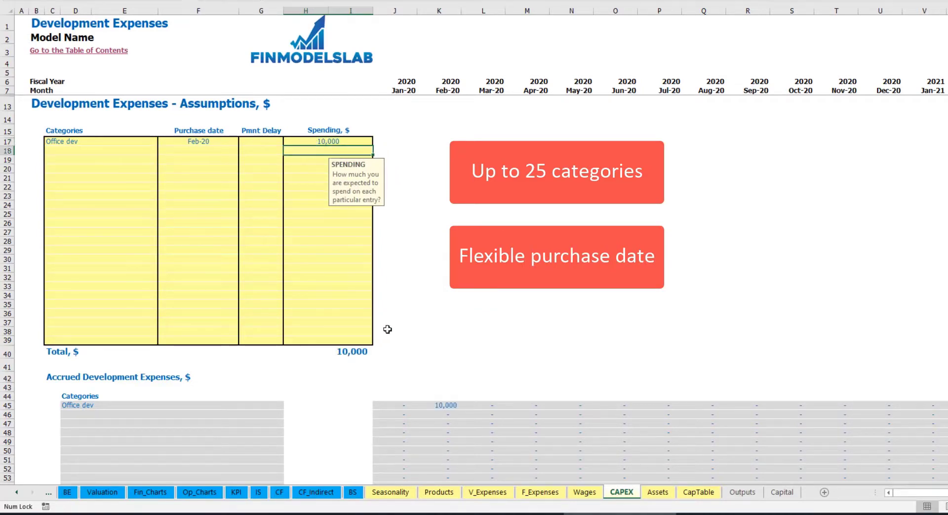
# - Set the payment delay for Office dev to 2M and review its accrued and paid expenses down to the summary
pyautogui.click(266, 142)
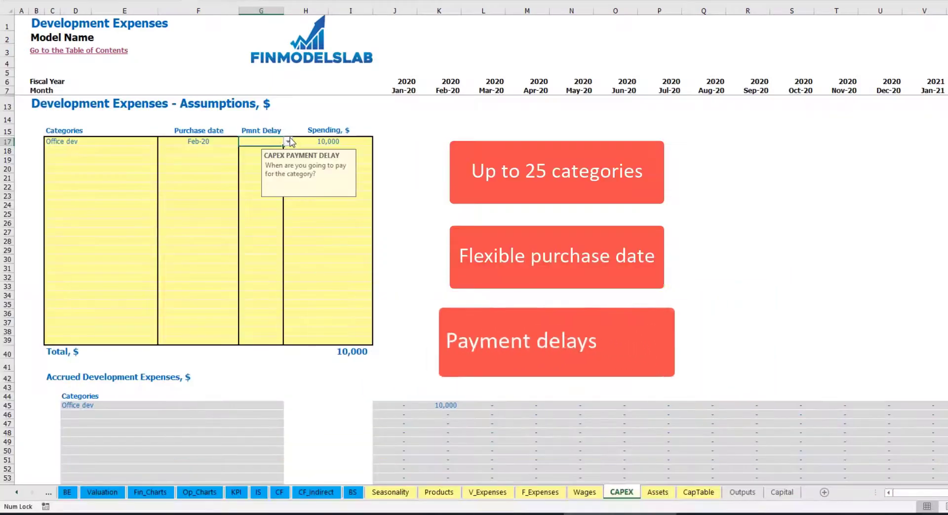
pyautogui.click(288, 142)
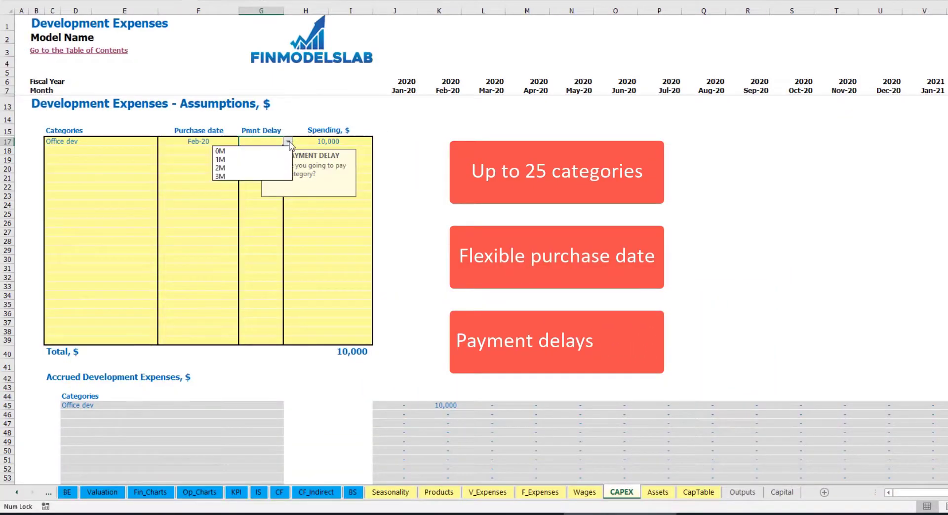
pyautogui.click(255, 168)
pyautogui.click(469, 170)
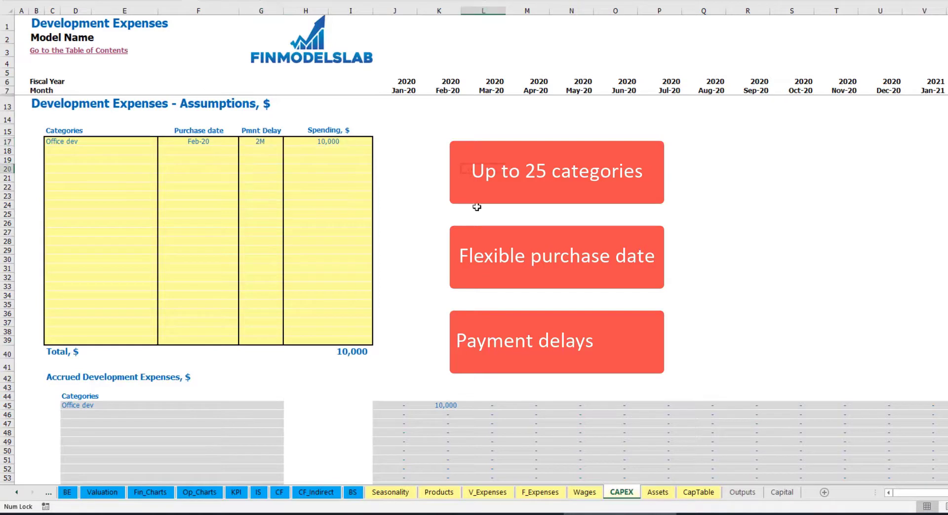
pyautogui.click(447, 406)
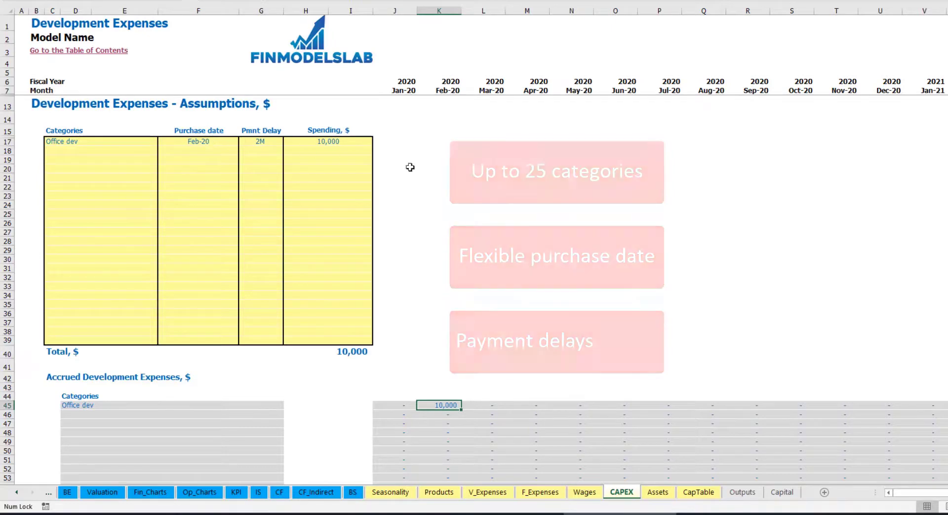
pyautogui.scroll(-6, 445, 215)
pyautogui.scroll(-3, 445, 215)
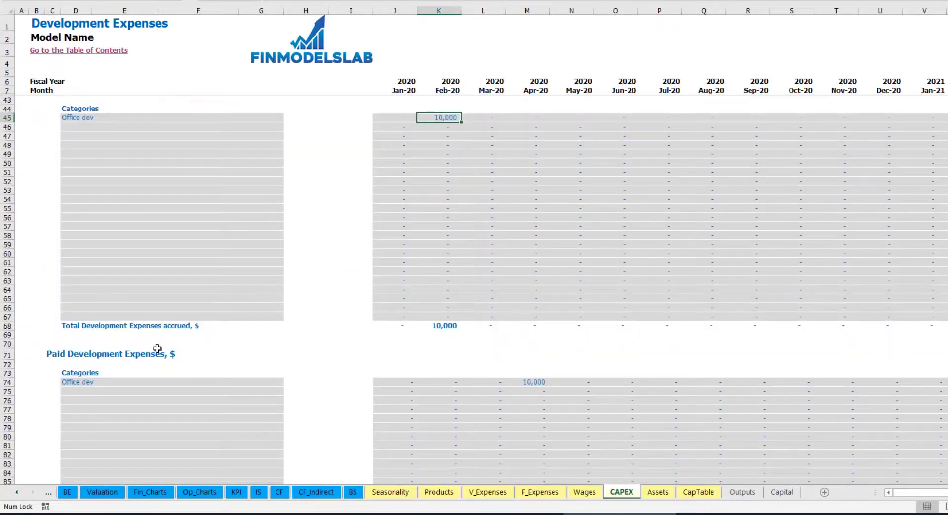
pyautogui.click(527, 383)
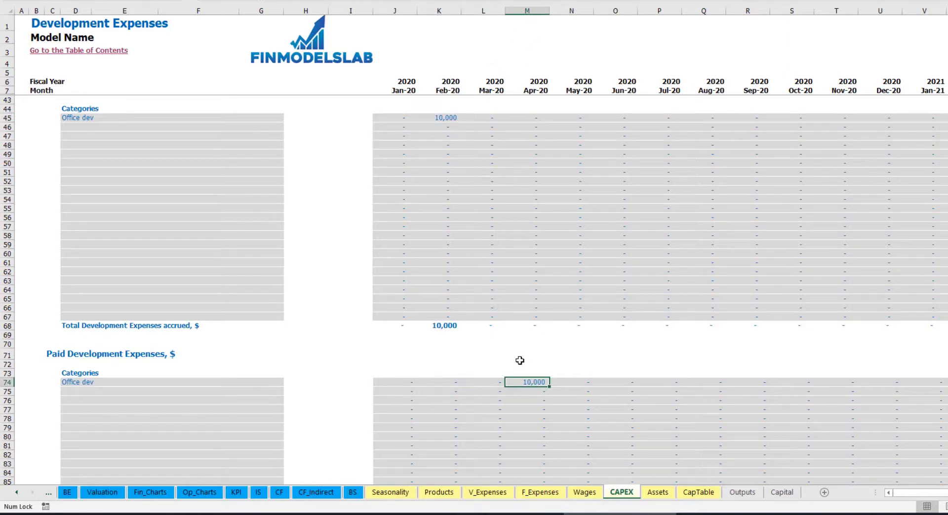
pyautogui.scroll(-13, 508, 381)
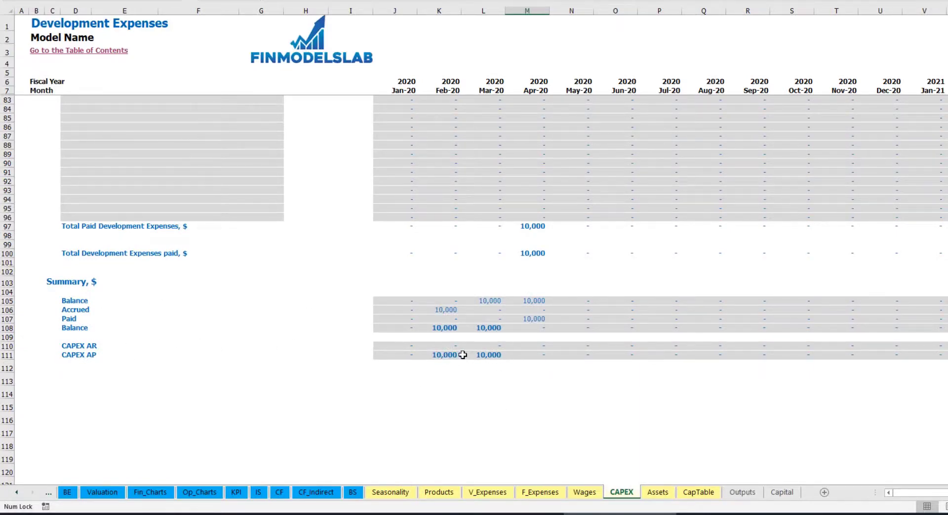
# - Add a second development expense category named Other dev exp with a Mar-20 purchase date
pyautogui.scroll(20, 487, 288)
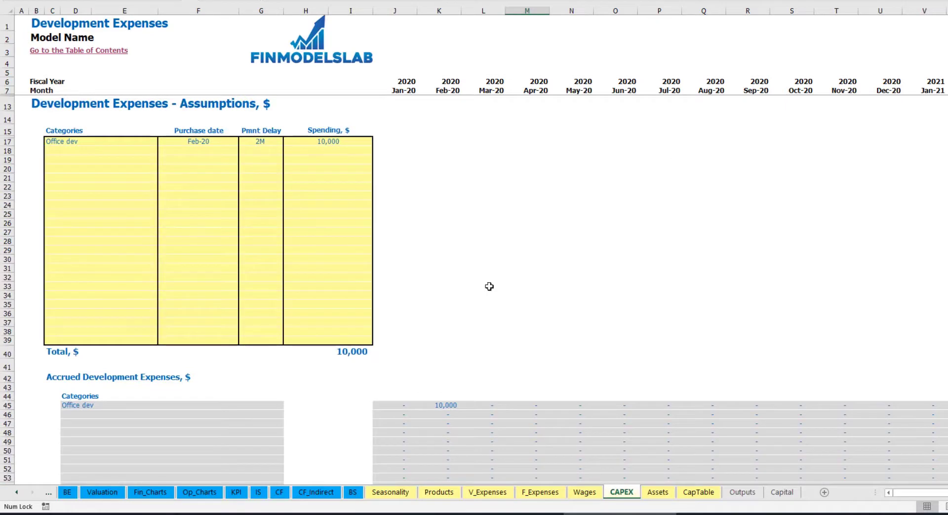
pyautogui.click(84, 149)
pyautogui.write('Other dev')
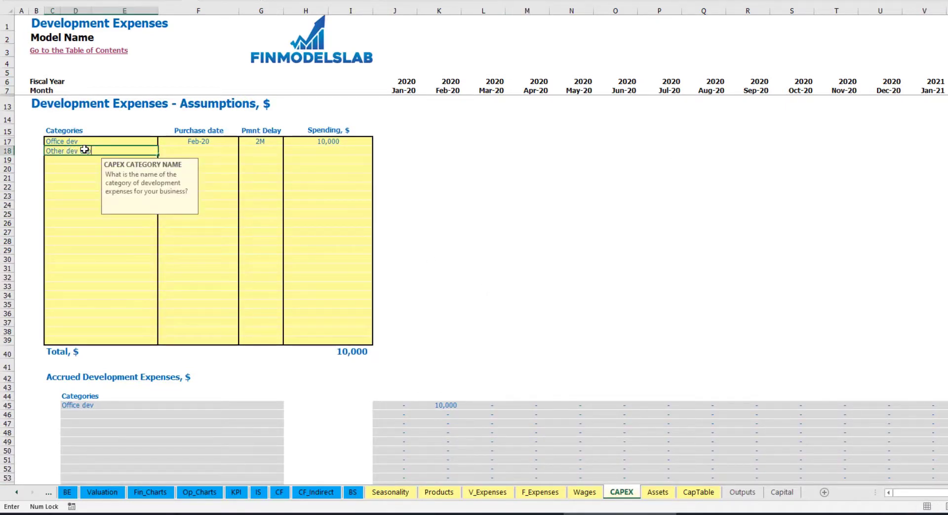
pyautogui.write(' exp')
pyautogui.click(224, 148)
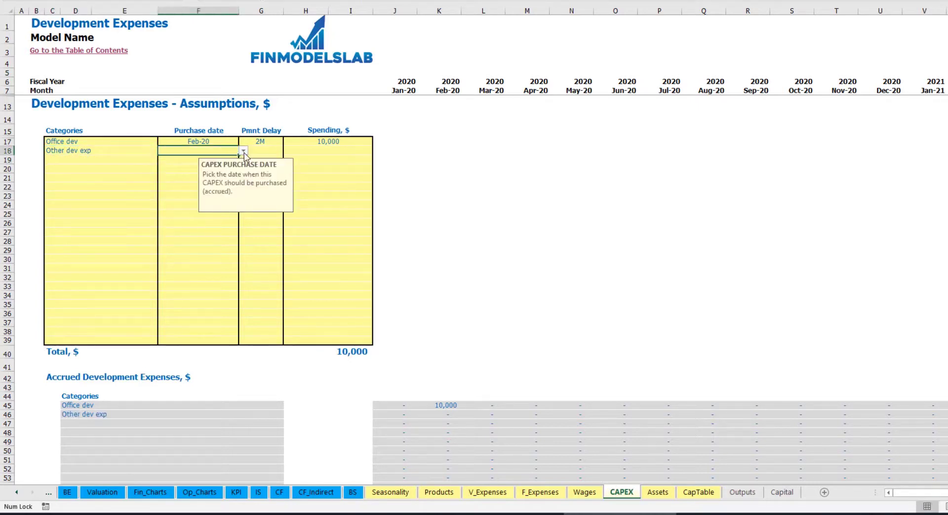
pyautogui.click(244, 152)
pyautogui.click(158, 176)
# - Set Other dev exp to 5,000 spending with a 0M payment delay, and check its accrued and paid rows
pyautogui.click(315, 153)
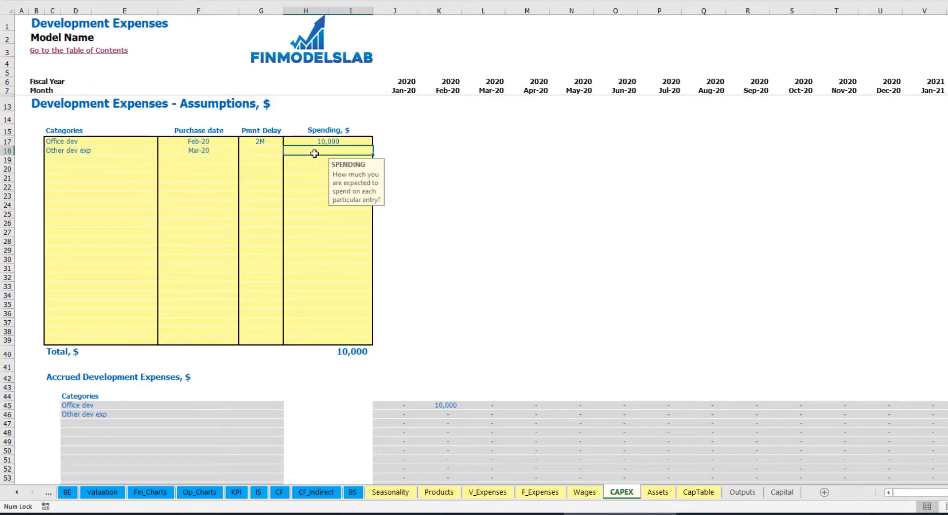
pyautogui.write('5000')
pyautogui.press('Return')
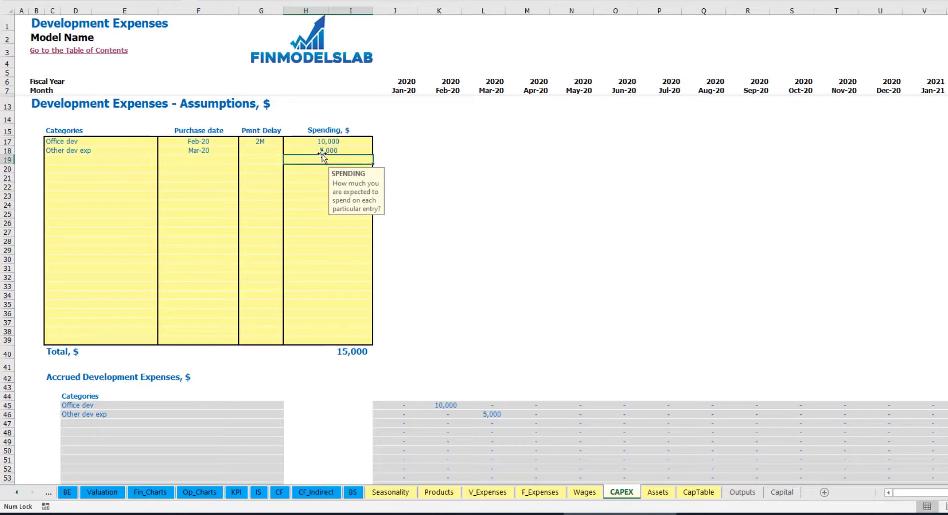
pyautogui.click(270, 154)
pyautogui.click(288, 150)
pyautogui.click(261, 160)
pyautogui.scroll(-3, 461, 334)
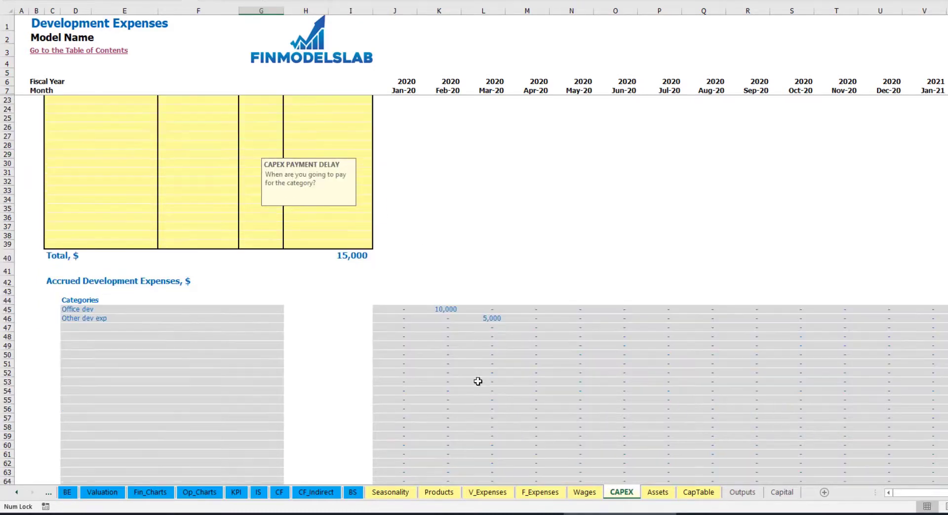
pyautogui.click(490, 318)
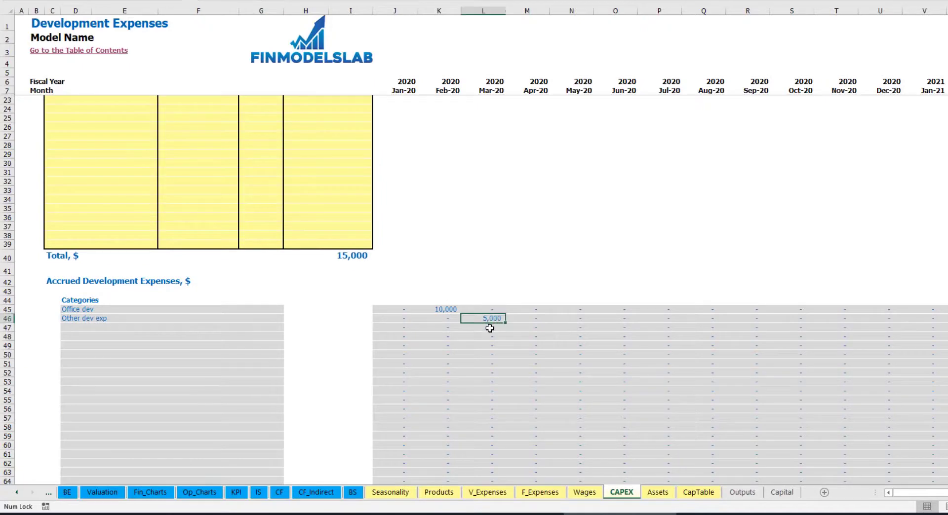
pyautogui.scroll(-10, 488, 318)
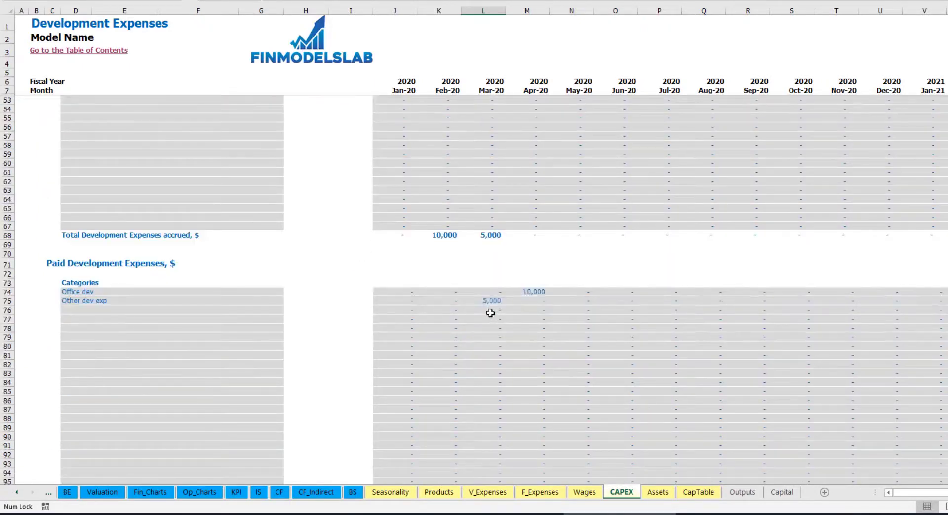
pyautogui.scroll(13, 487, 301)
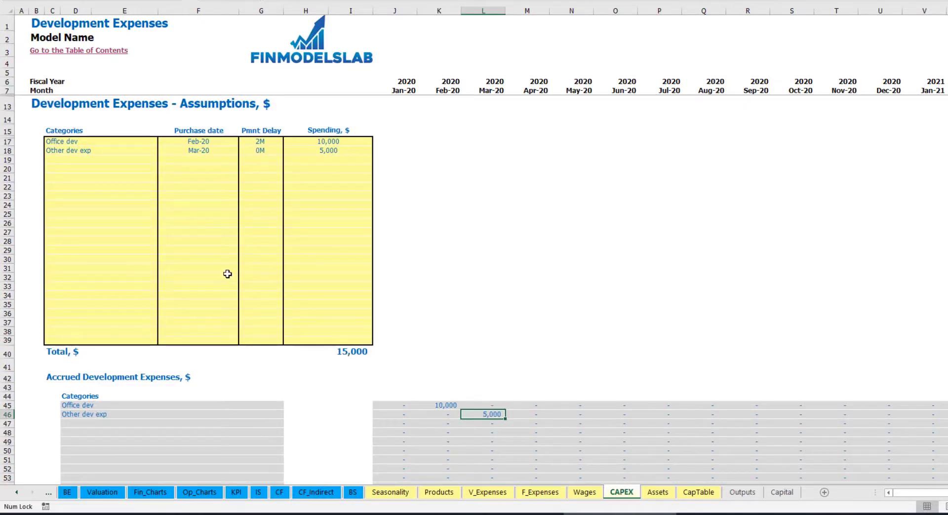
# - On the Assets sheet, review the Book Depreciation, Capital Expenditure and Closing Net Book Value rows for Development Expenses
pyautogui.click(657, 493)
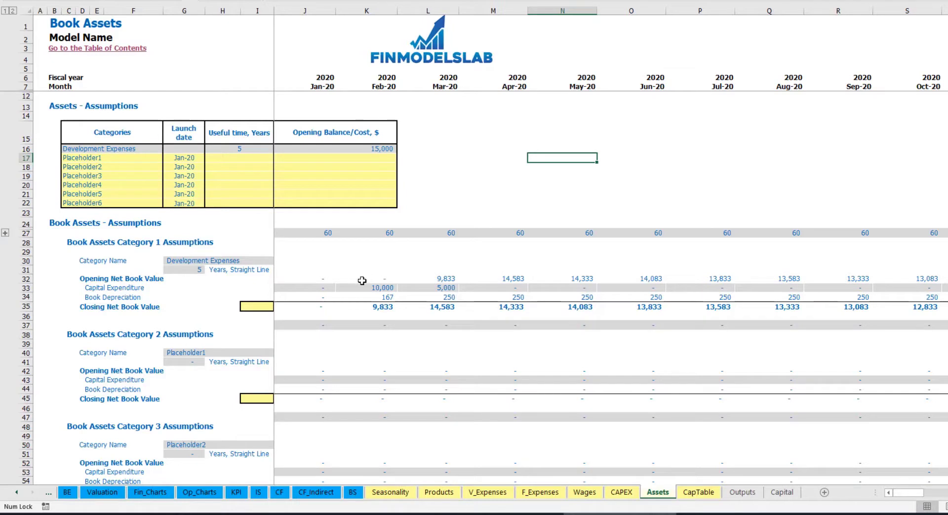
pyautogui.click(26, 298)
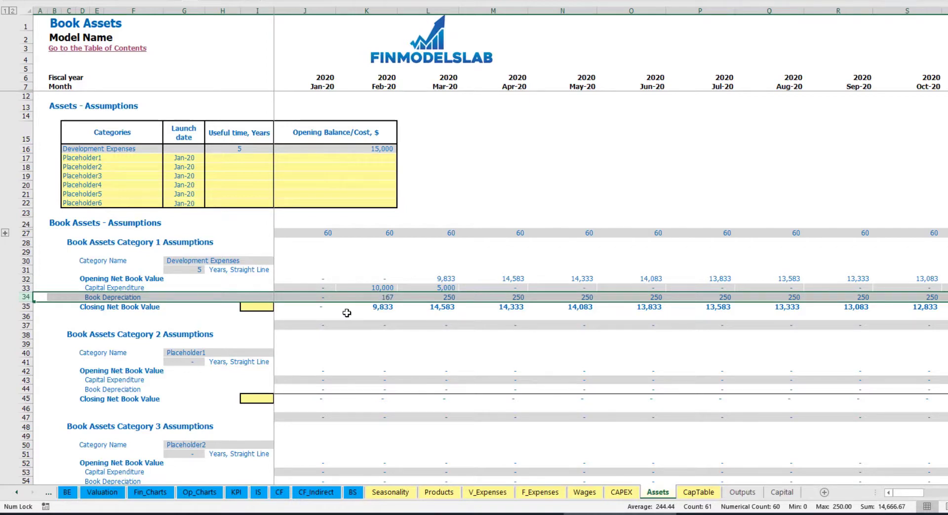
pyautogui.moveTo(303, 287); pyautogui.dragTo(539, 285)
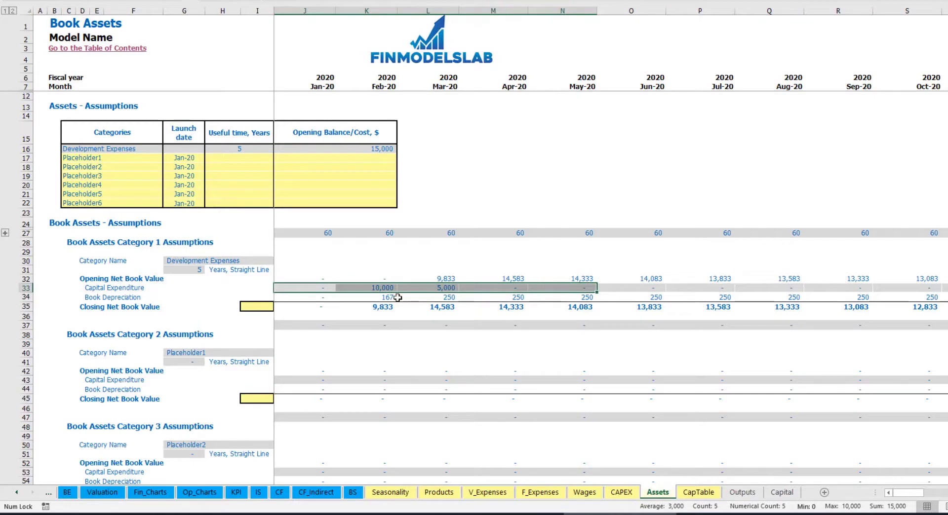
pyautogui.click(319, 308)
pyautogui.moveTo(366, 307); pyautogui.dragTo(600, 309)
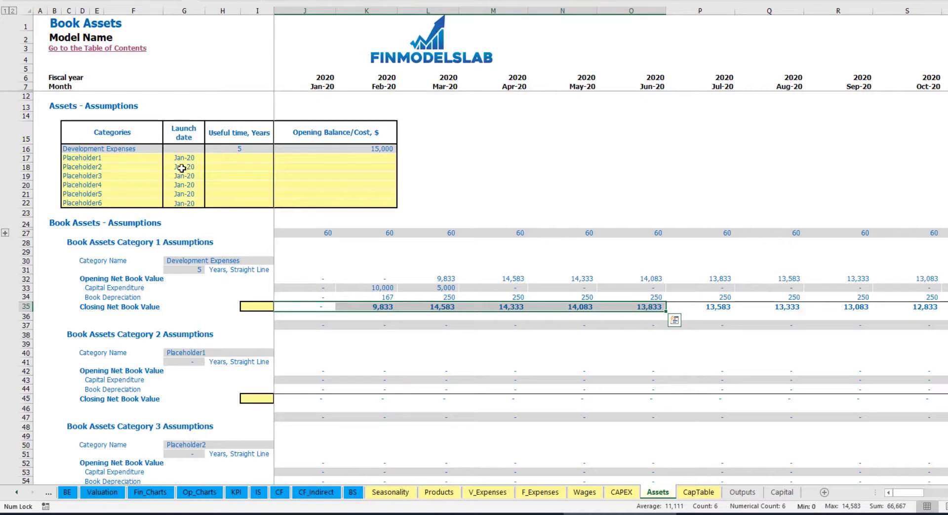
# - Rename the Placeholder1 asset category as Other assets and set its useful time to 10 years
pyautogui.click(126, 155)
pyautogui.write('Other assets')
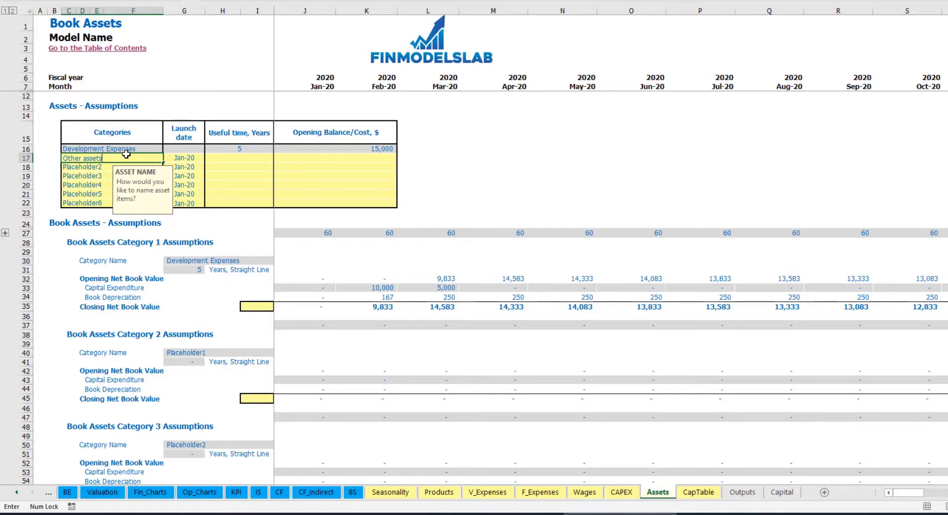
pyautogui.press('Return')
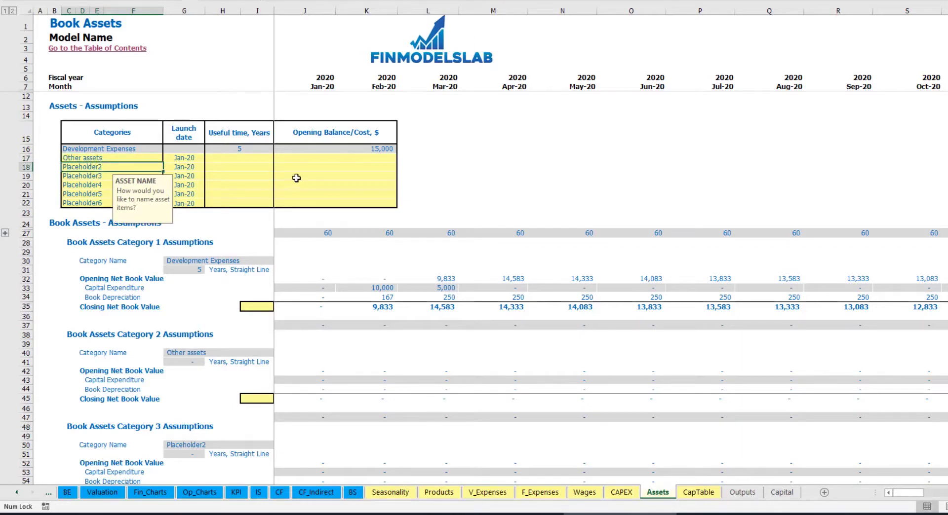
pyautogui.click(264, 157)
pyautogui.write('10')
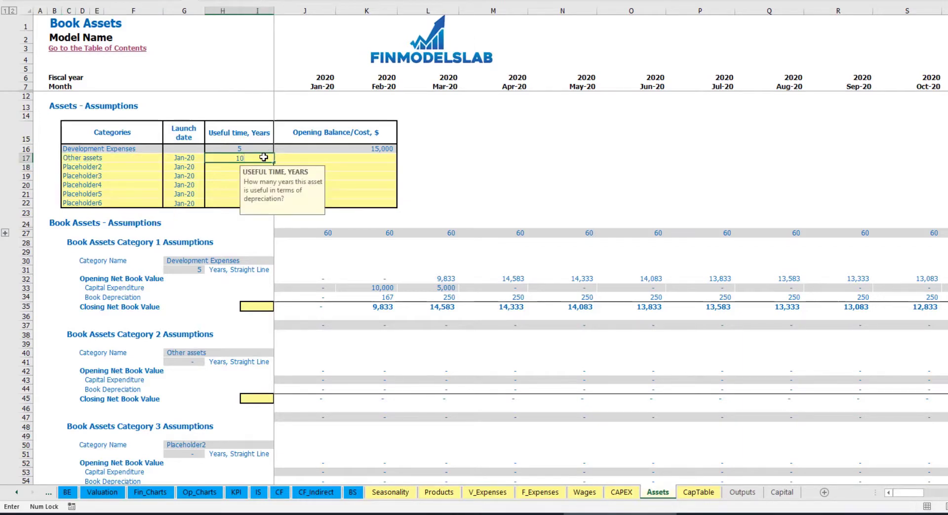
pyautogui.press('Return')
# - Set the opening balance/cost of Other assets to 25,000 and its launch date to Apr-20
pyautogui.click(338, 160)
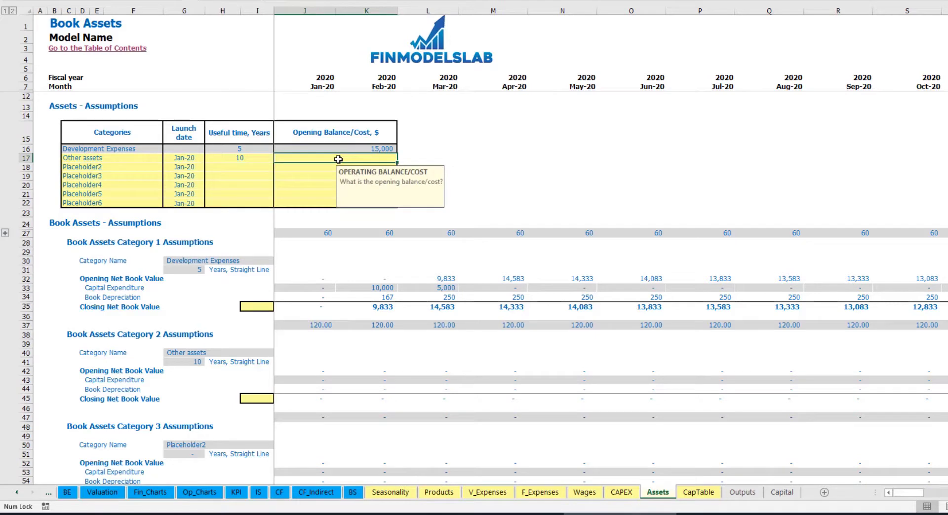
pyautogui.write('25,000')
pyautogui.press('Return')
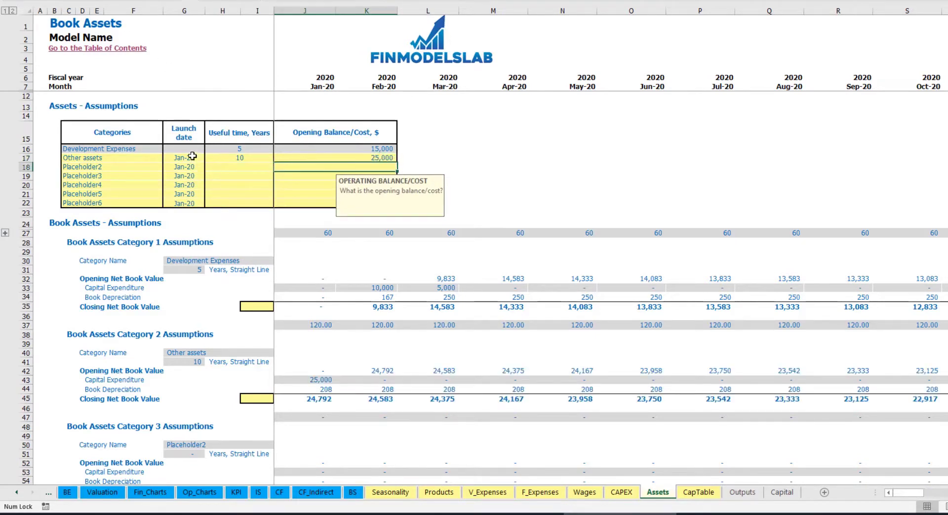
pyautogui.click(202, 158)
pyautogui.click(208, 157)
pyautogui.click(186, 198)
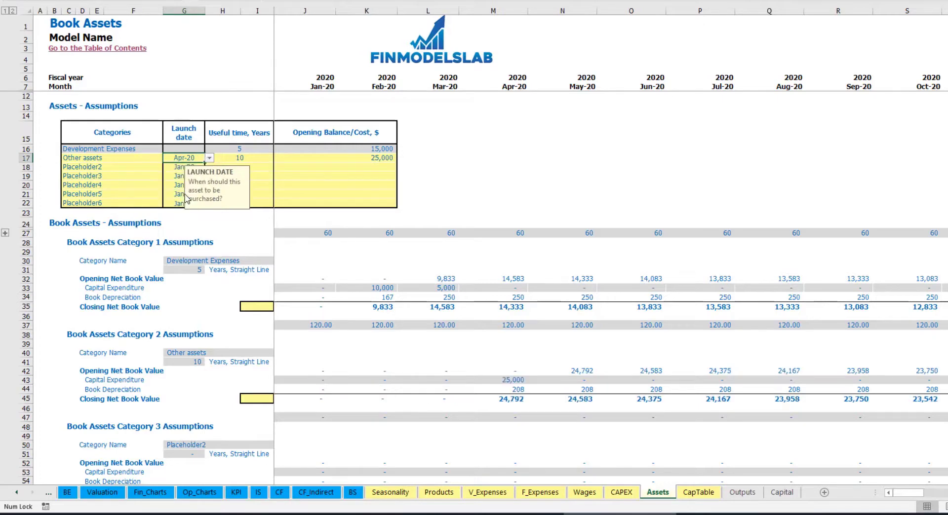
# - Review the capital expenditure, book depreciation and closing net book value of Other assets from Apr-20 onward
pyautogui.click(514, 380)
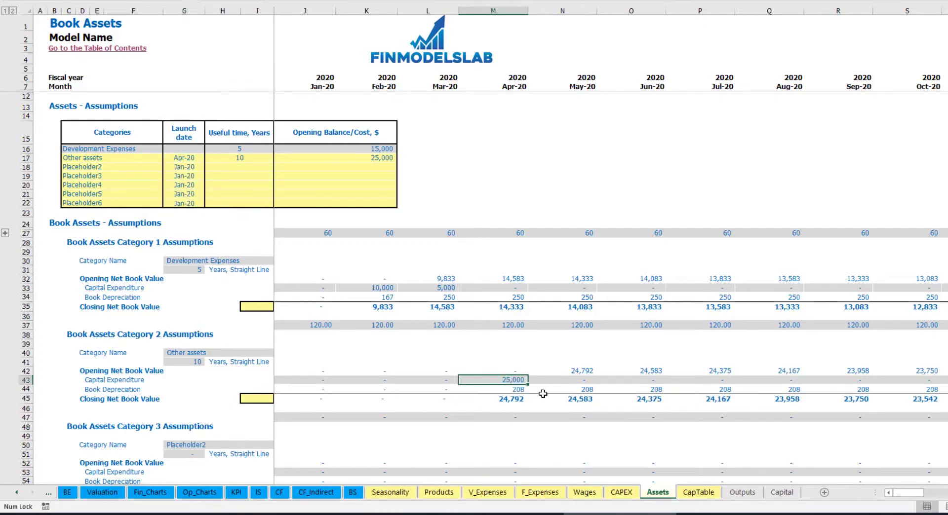
pyautogui.moveTo(518, 388); pyautogui.dragTo(702, 388)
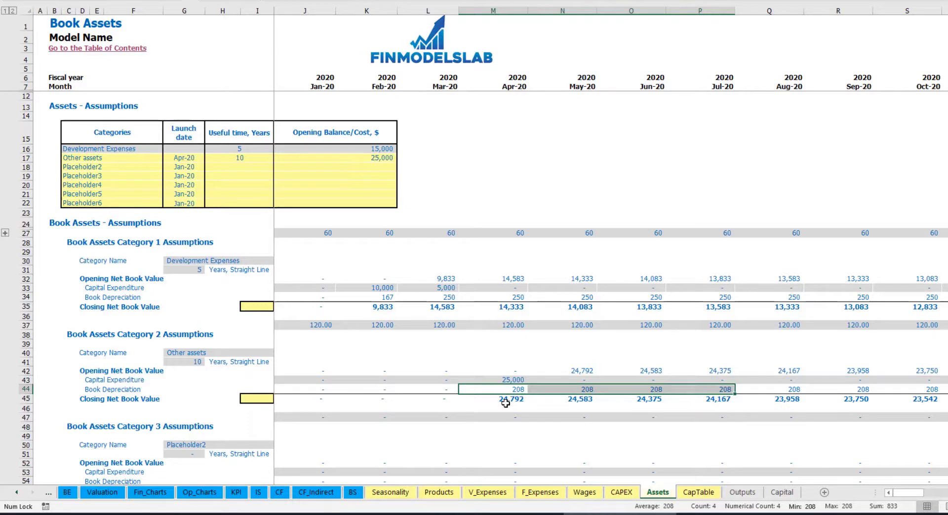
pyautogui.moveTo(517, 401); pyautogui.dragTo(744, 398)
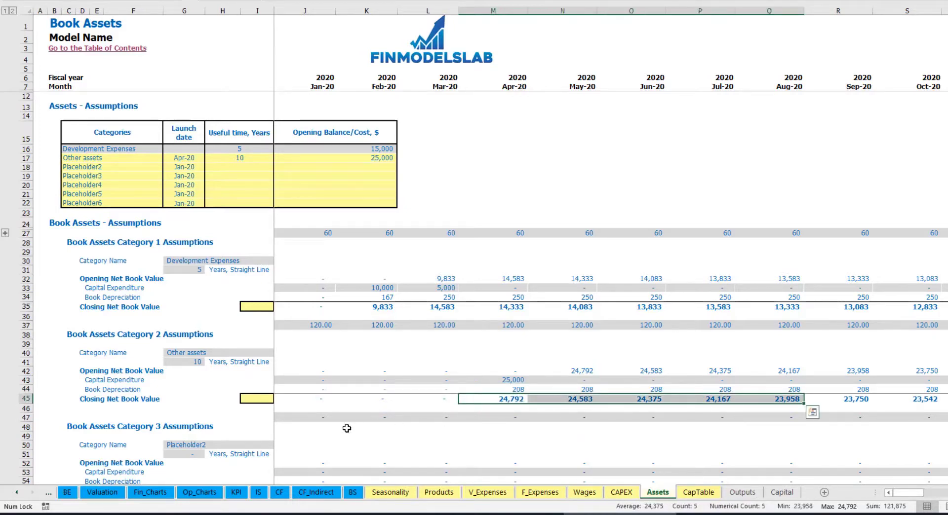
# - Examine depreciation on the income statement, capital expenditure on the cash flow statement, and the fixed asset, CAPEX prepayment and CAPEX payable rows on the balance sheet
pyautogui.click(259, 493)
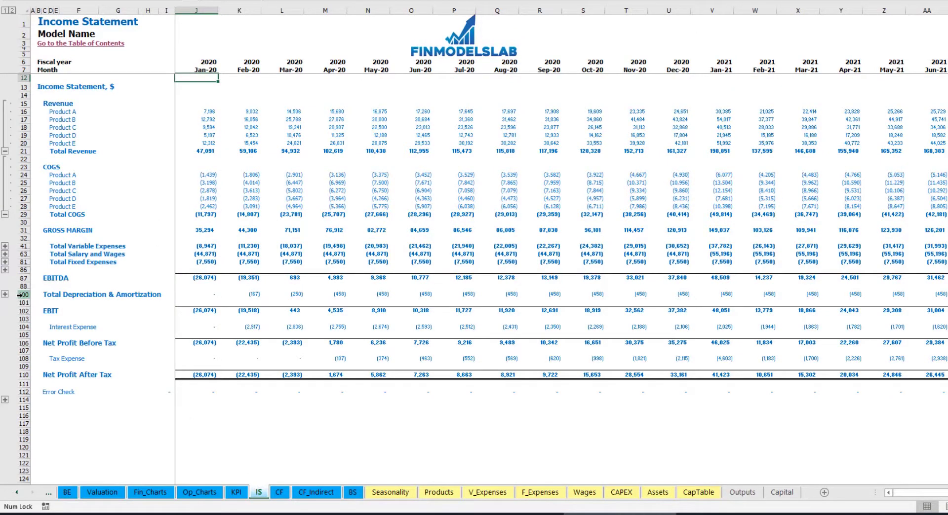
pyautogui.click(276, 493)
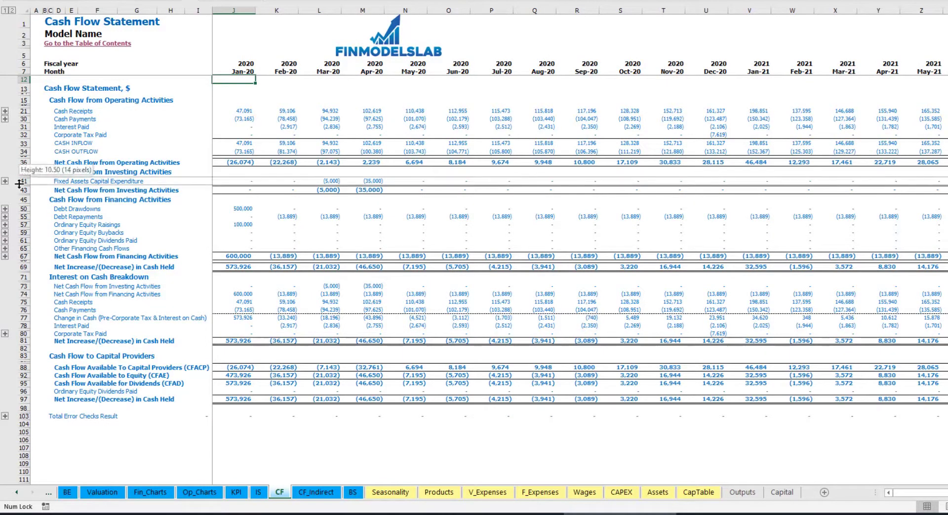
pyautogui.click(352, 493)
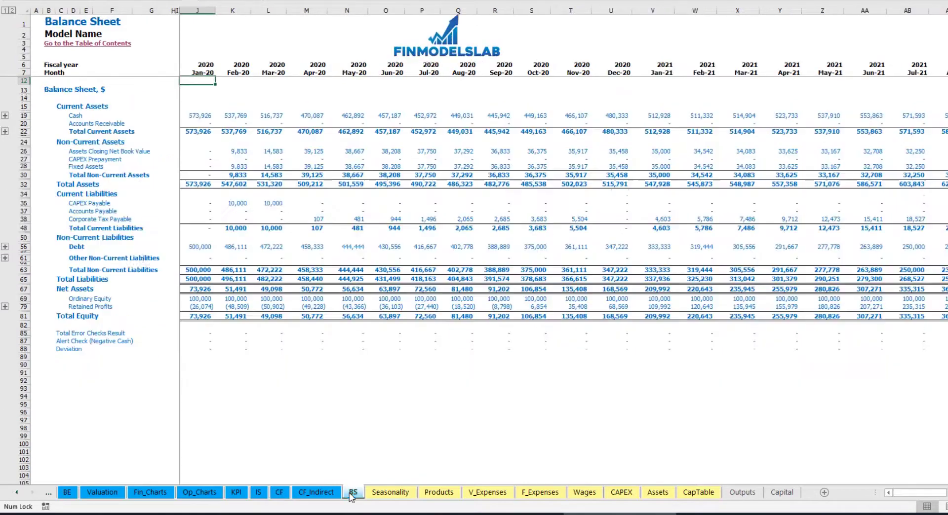
pyautogui.click(23, 166)
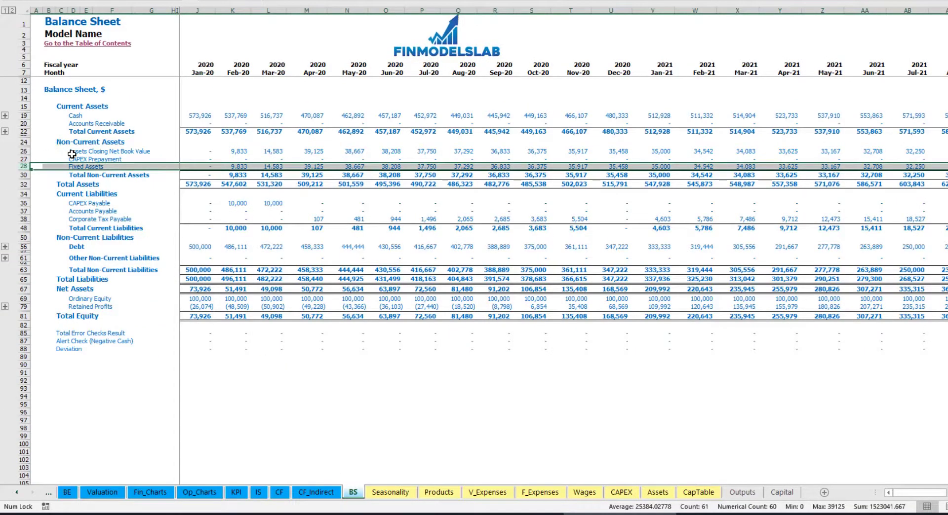
pyautogui.click(23, 159)
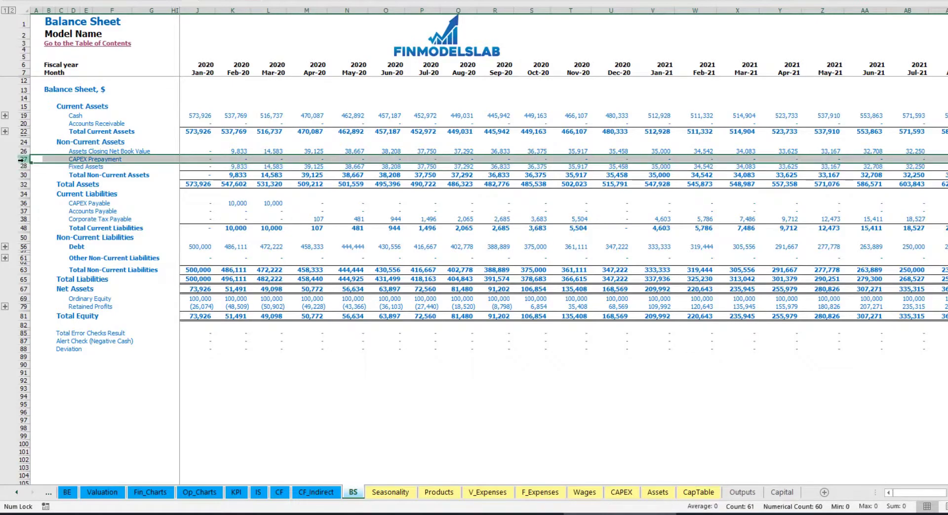
pyautogui.click(23, 203)
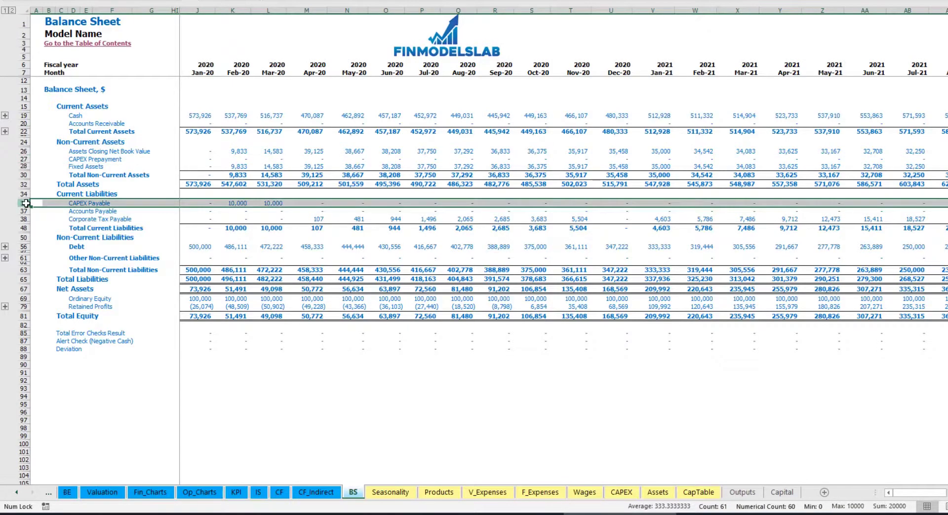
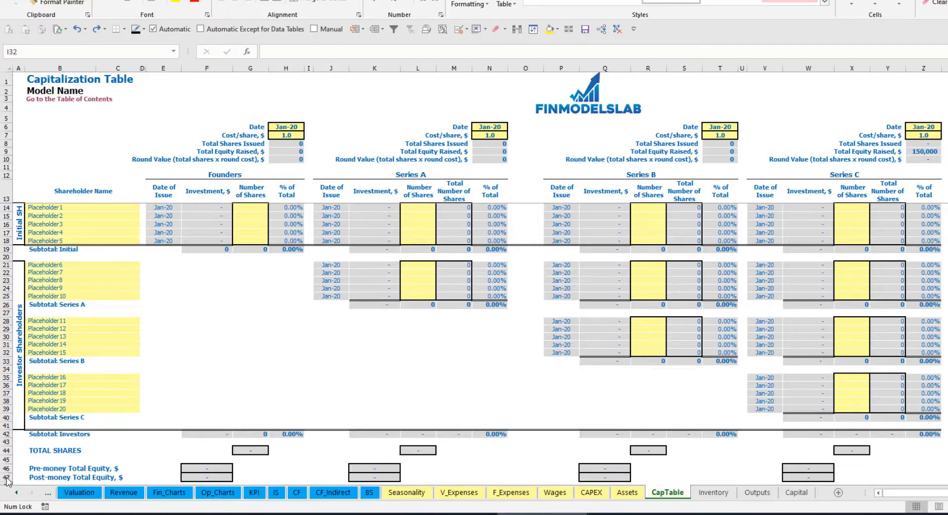
# - Rename the first two initial shareholders in the capitalization table as Founder 1 and Founder 2
pyautogui.click(47, 206)
pyautogui.write('Founder 1')
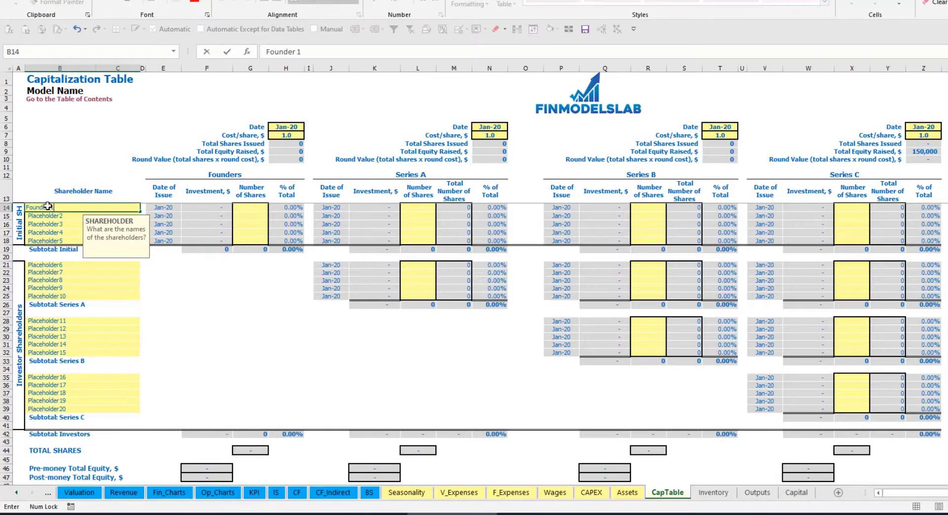
pyautogui.hotkey('ctrl', 'Return')
pyautogui.hotkey('ctrl', 'c')
pyautogui.press('Down')
pyautogui.hotkey('ctrl', 'v')
pyautogui.press('Escape')
pyautogui.press('F2')
pyautogui.press('BackSpace')
pyautogui.write('2')
pyautogui.press('Return')
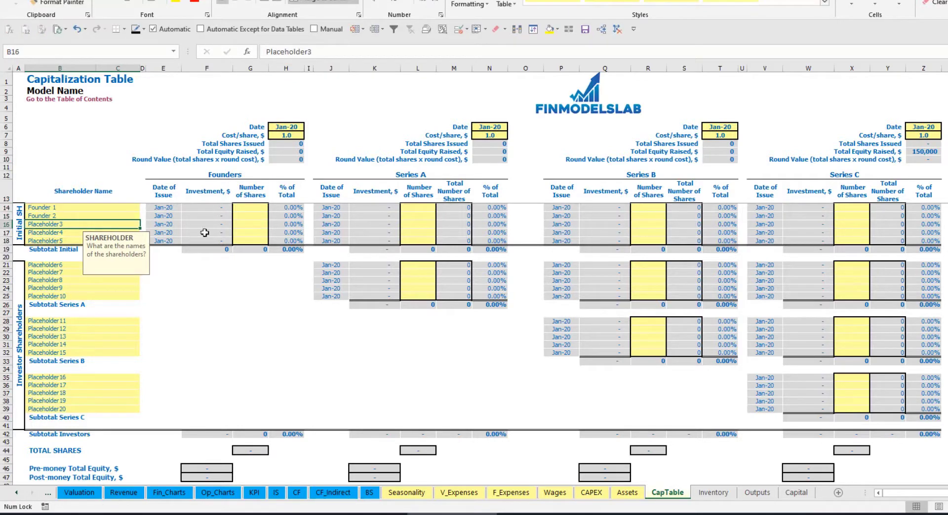
# - Set the founders' number of shares to 10,000 for Founder 1 and 20,000 for Founder 2
pyautogui.click(100, 208)
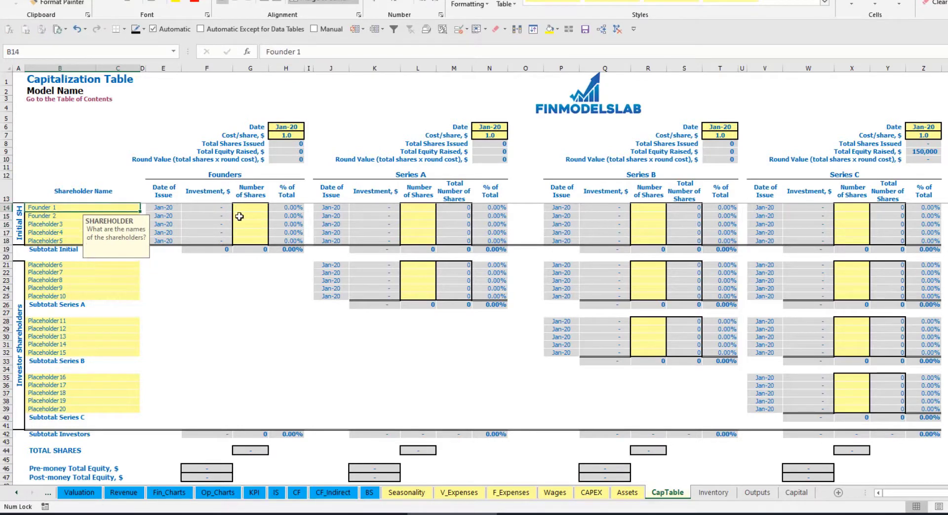
pyautogui.click(250, 207)
pyautogui.write('10000')
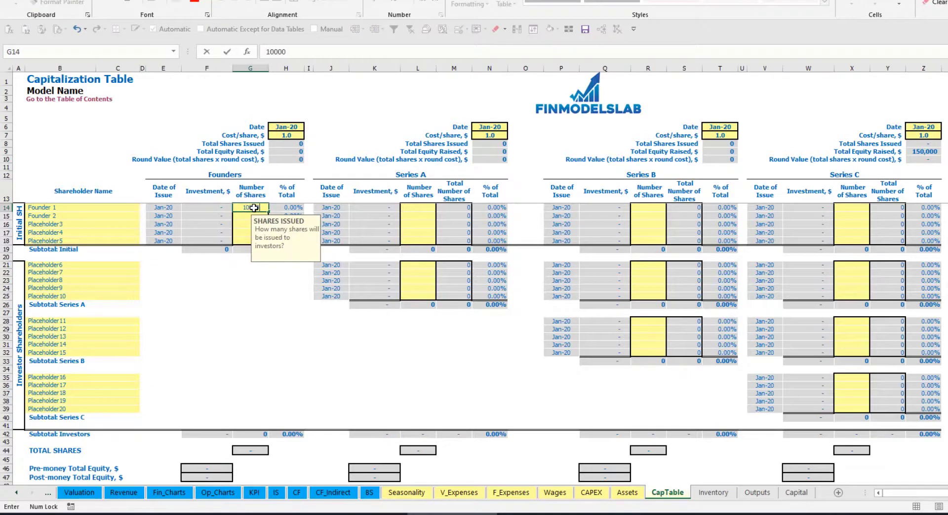
pyautogui.press('Return')
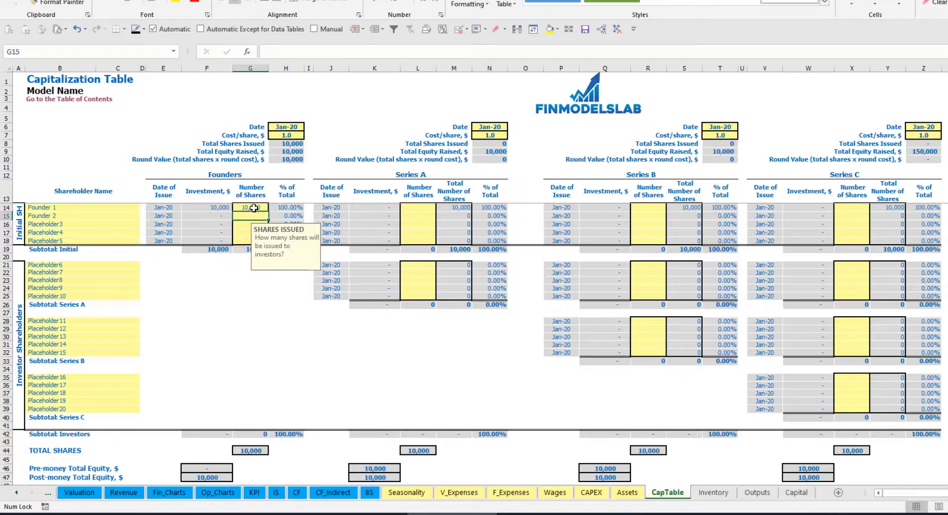
pyautogui.write('200')
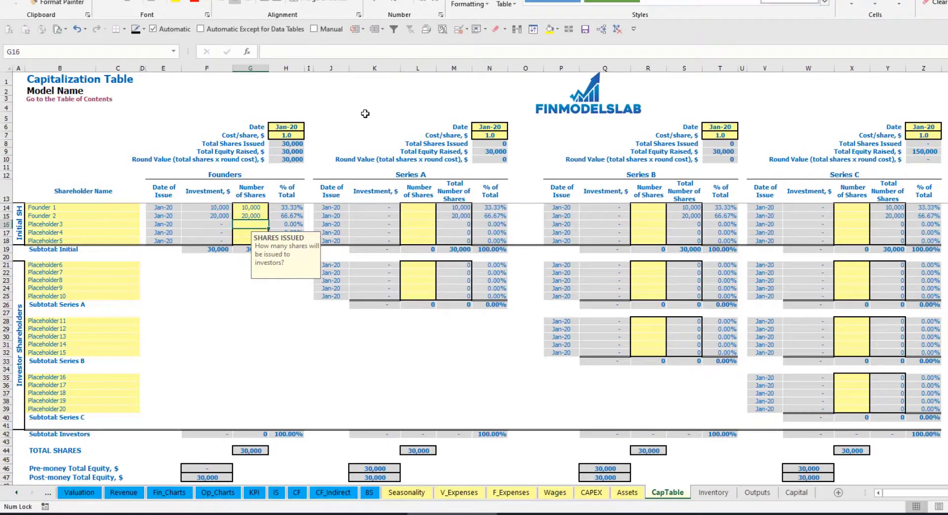
# - Set the Founders round's cost per share to 2.0 and its date to Feb-20
pyautogui.click(285, 128)
pyautogui.click(277, 136)
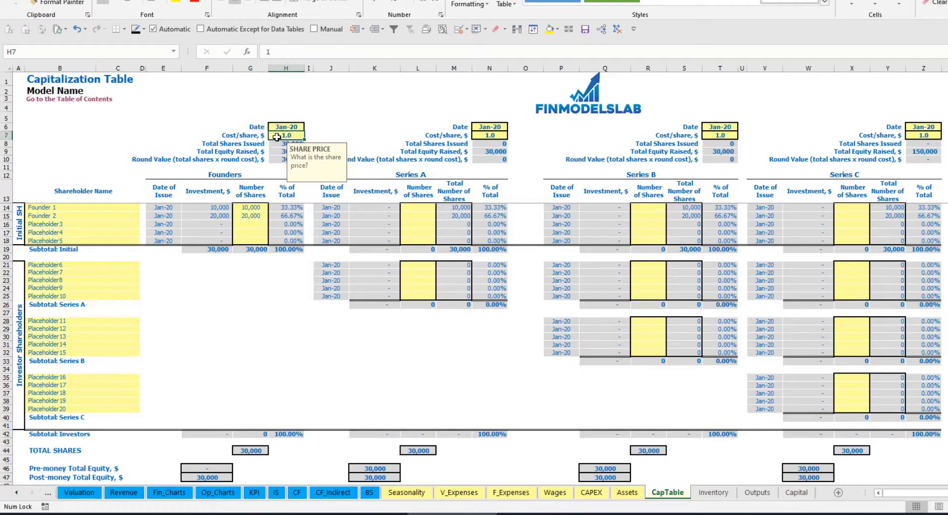
pyautogui.write('2')
pyautogui.press('Return')
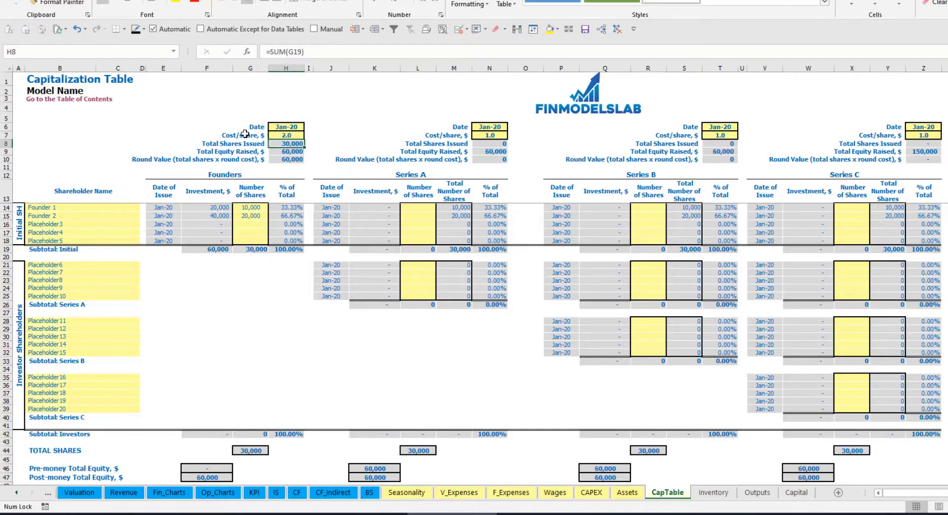
pyautogui.click(284, 127)
pyautogui.click(308, 128)
pyautogui.click(292, 148)
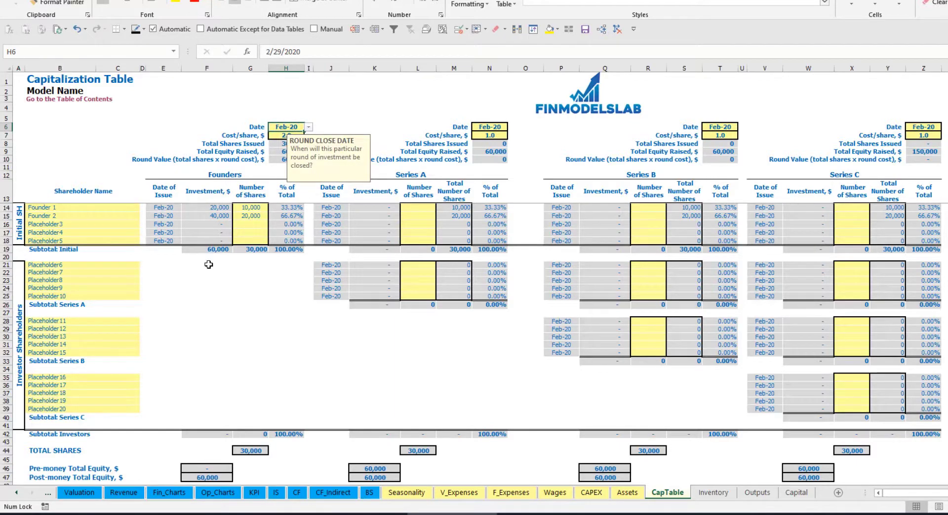
# - Review the founders' investments, initial subtotal, post-money total equity and ownership percentage in the Founders round
pyautogui.click(213, 208)
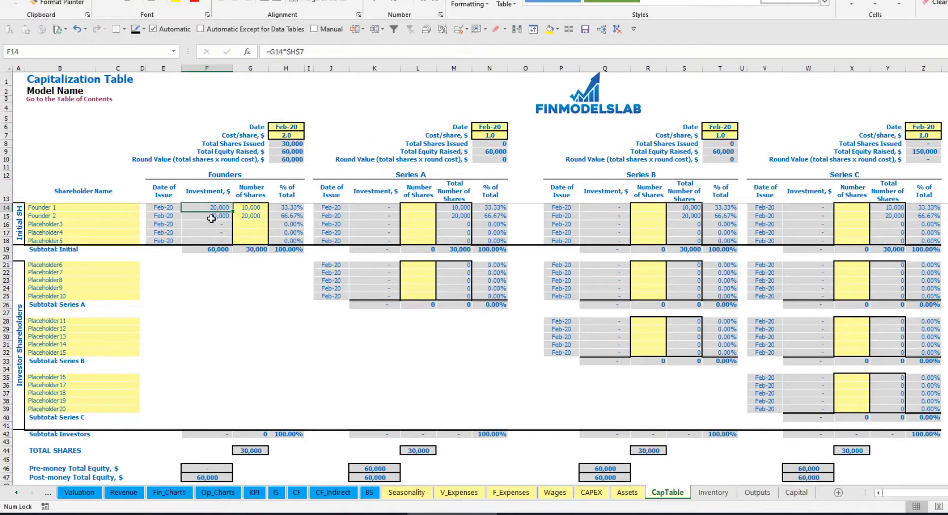
pyautogui.click(211, 216)
pyautogui.click(211, 249)
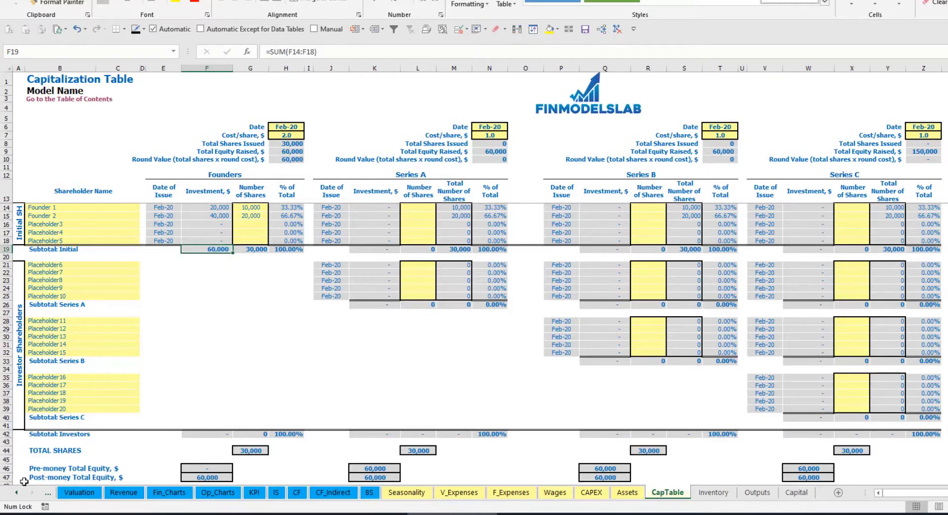
pyautogui.click(7, 478)
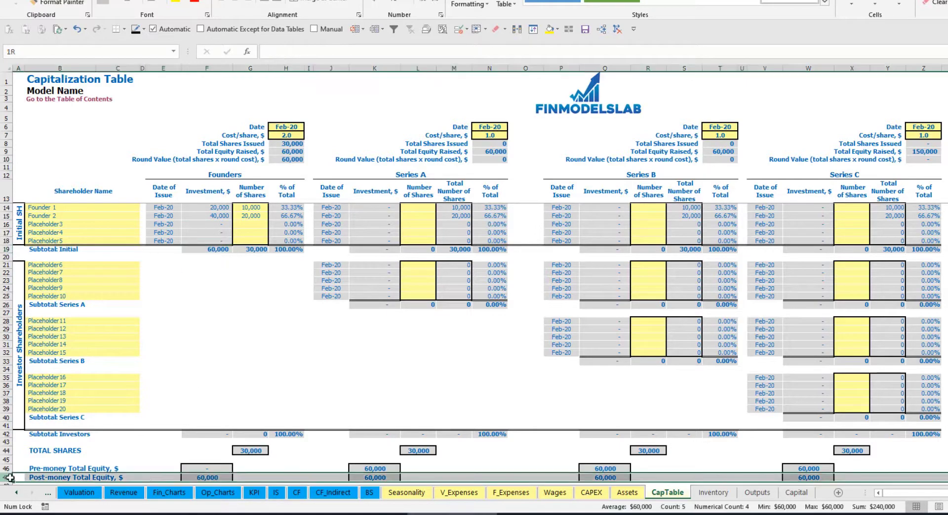
pyautogui.click(292, 208)
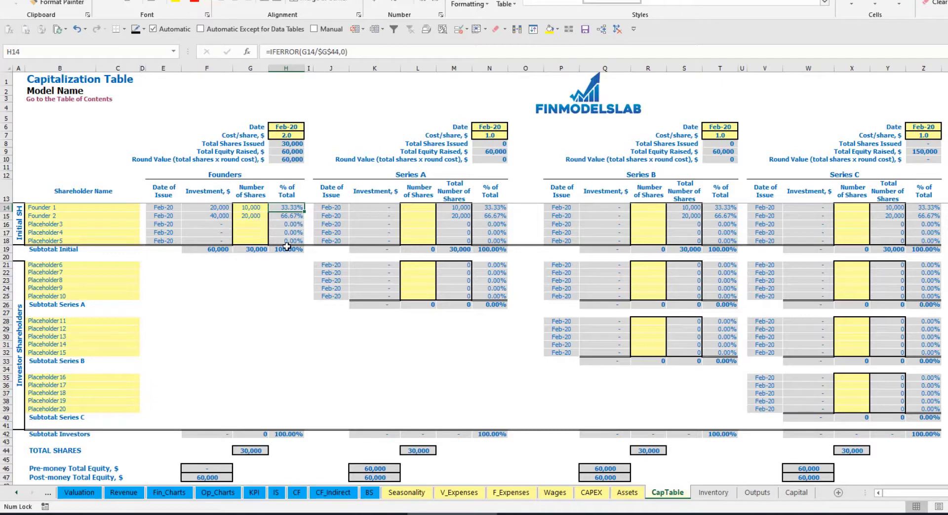
# - Rename the first Series A shareholder, Placeholder6, as Investor 1
pyautogui.click(111, 267)
pyautogui.click(430, 177)
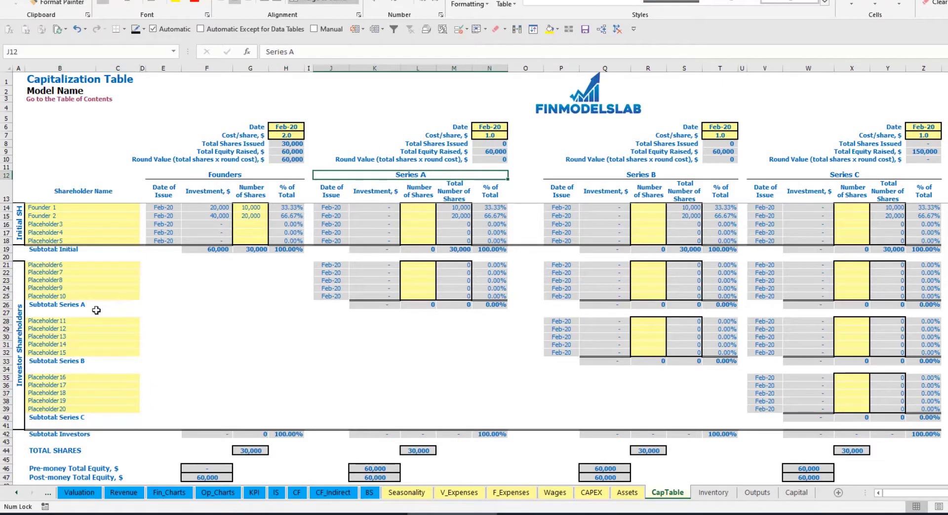
pyautogui.click(68, 267)
pyautogui.write('I')
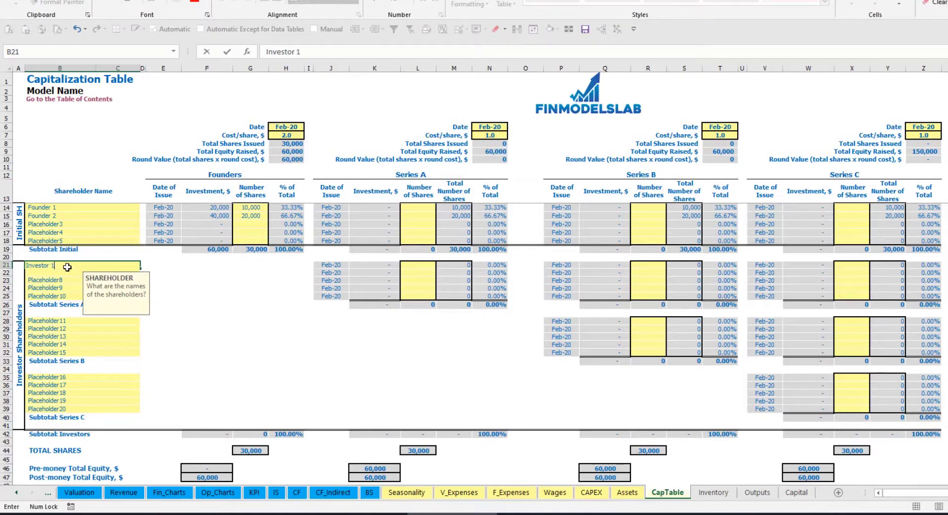
pyautogui.write('nvestor 1')
pyautogui.press('Return')
# - Set the Series A round's date to May-20 and its cost per share to 5.0
pyautogui.click(496, 125)
pyautogui.click(512, 127)
pyautogui.click(486, 158)
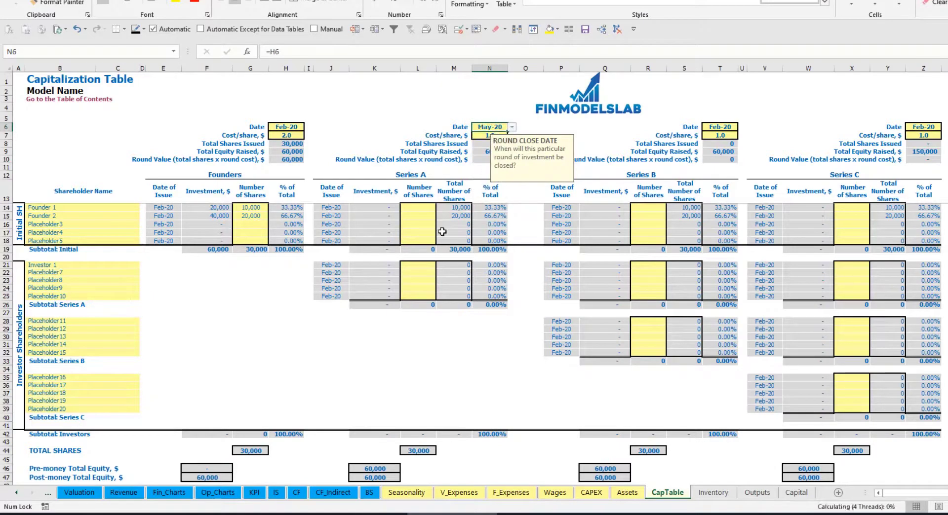
pyautogui.click(485, 134)
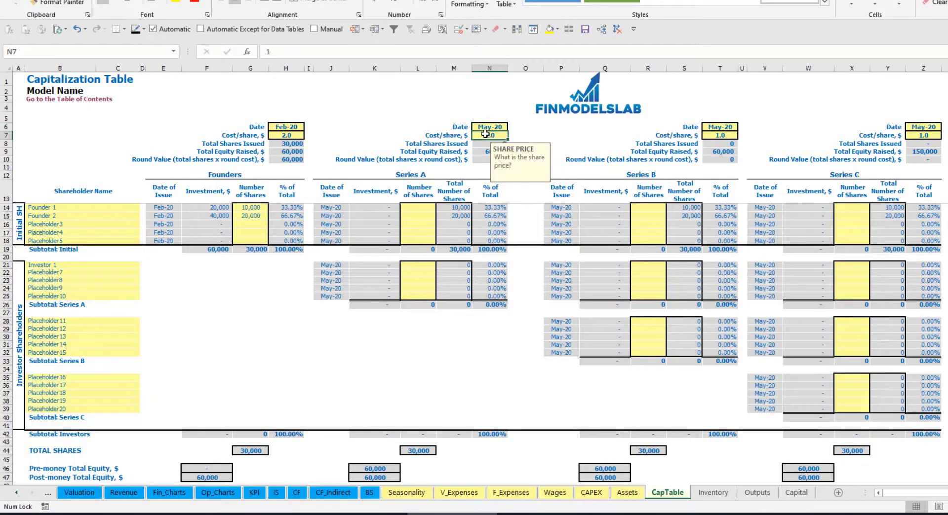
pyautogui.write('5')
pyautogui.press('Return')
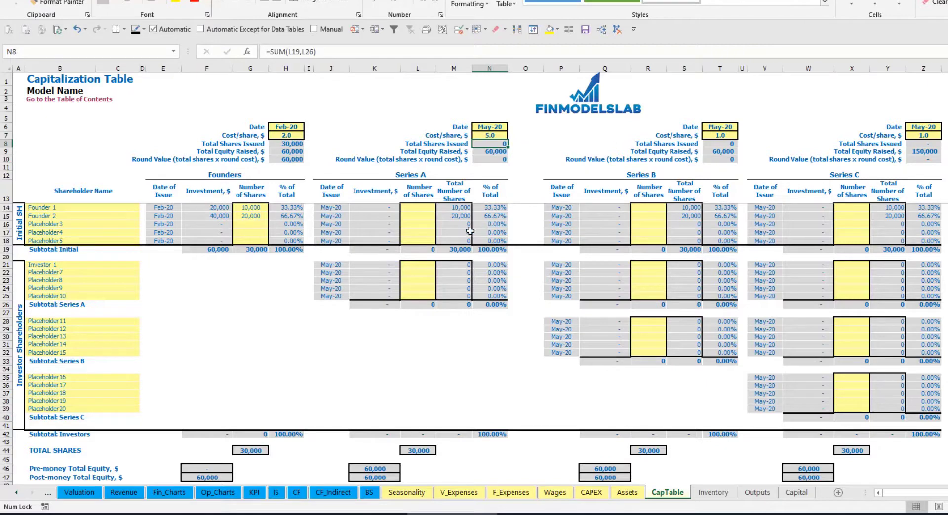
# - Set Investor 1's number of shares in the Series A round to 1,000
pyautogui.click(418, 264)
pyautogui.write('1,0')
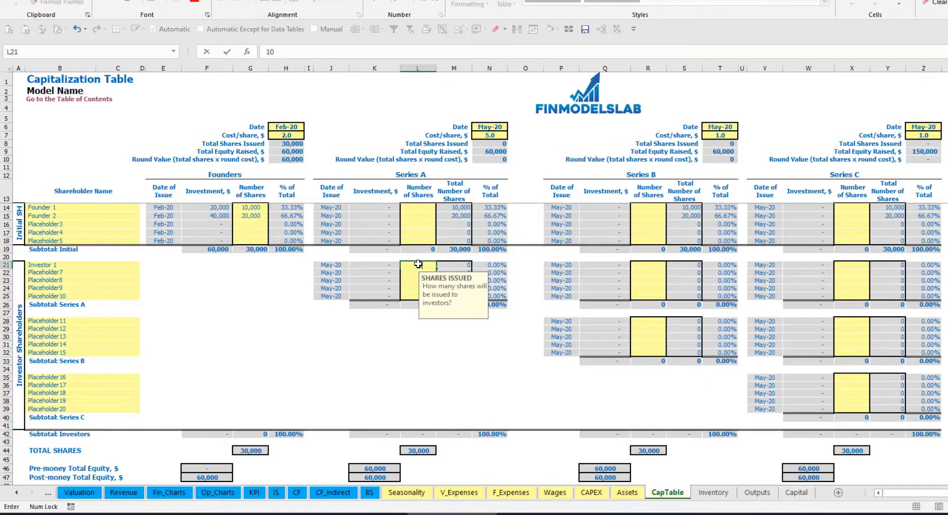
pyautogui.write('00')
pyautogui.press('Return')
pyautogui.click(378, 343)
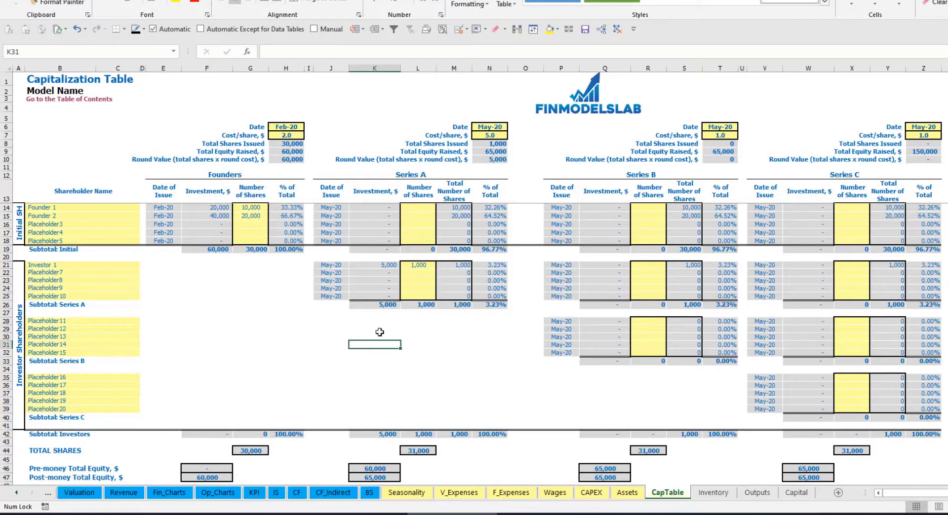
# - Review Investor 1's investment, the Series A pre-money and post-money total equity, and the Series A ownership percentages of Investor 1 and both founders
pyautogui.click(379, 265)
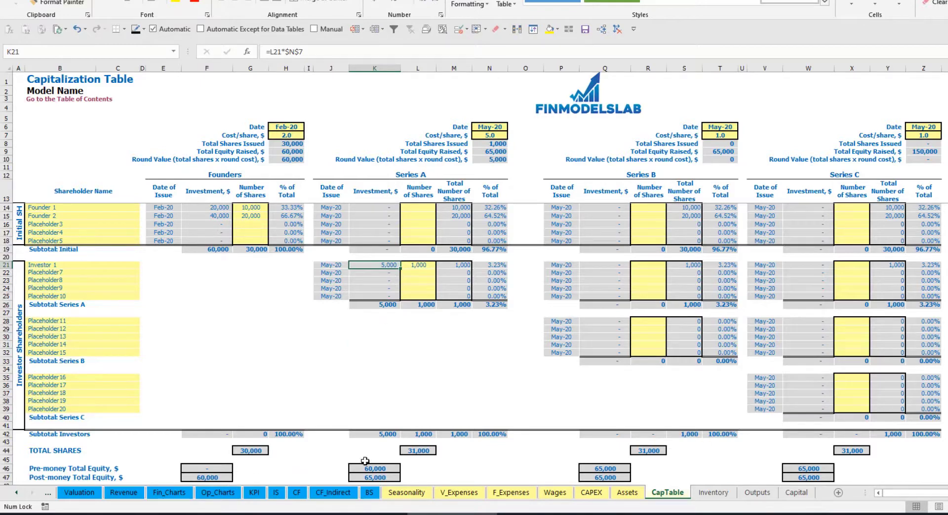
pyautogui.click(366, 467)
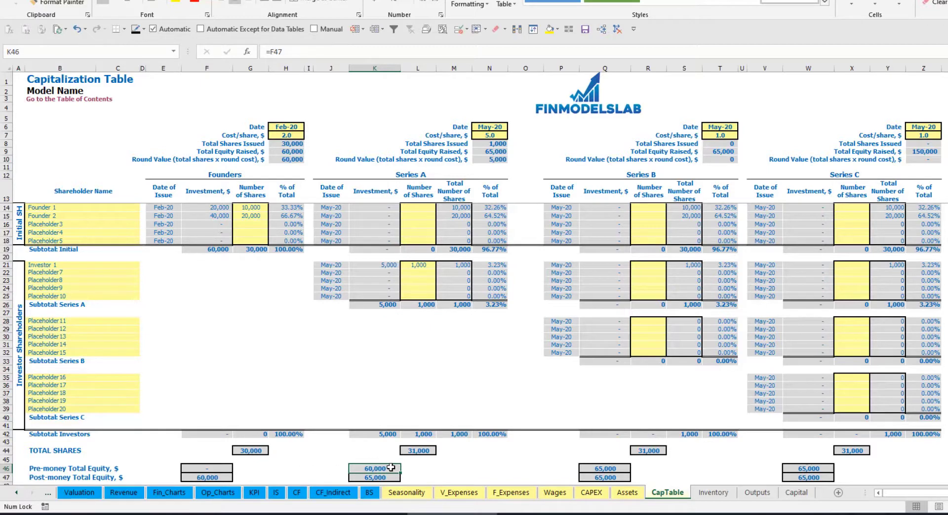
pyautogui.press('Down')
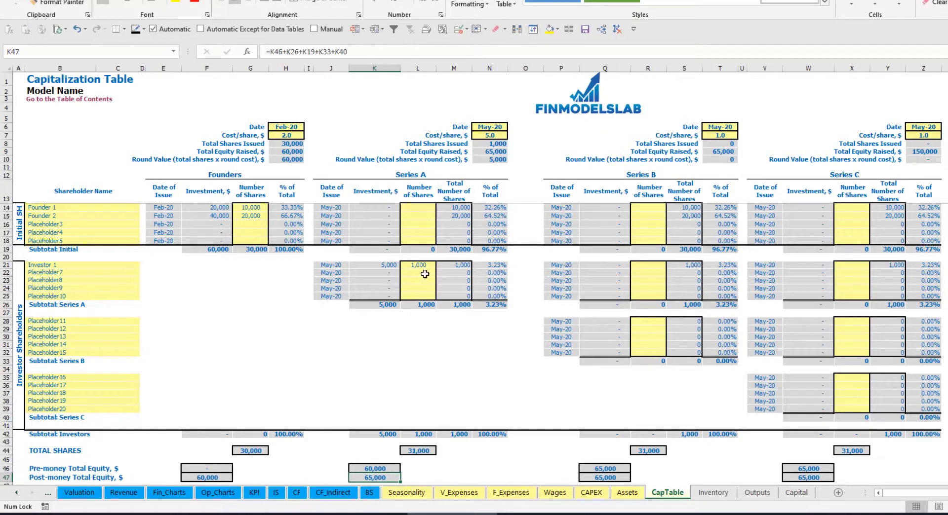
pyautogui.click(479, 265)
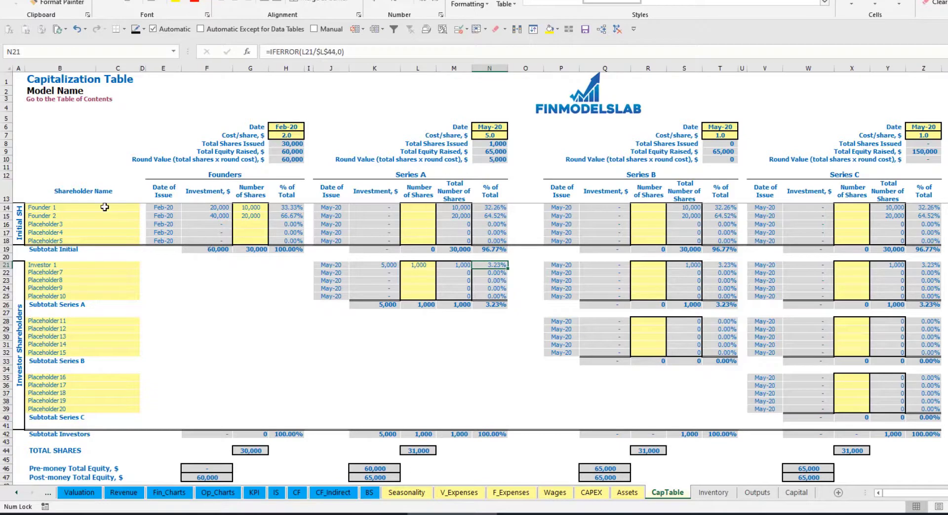
pyautogui.moveTo(101, 207); pyautogui.dragTo(101, 215)
pyautogui.moveTo(493, 207); pyautogui.dragTo(493, 216)
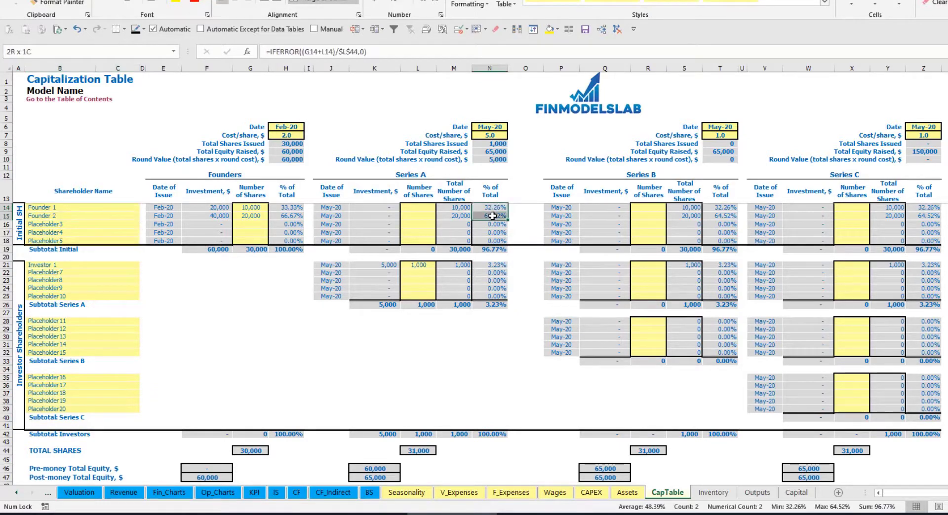
pyautogui.press('Up')
pyautogui.press('Down')
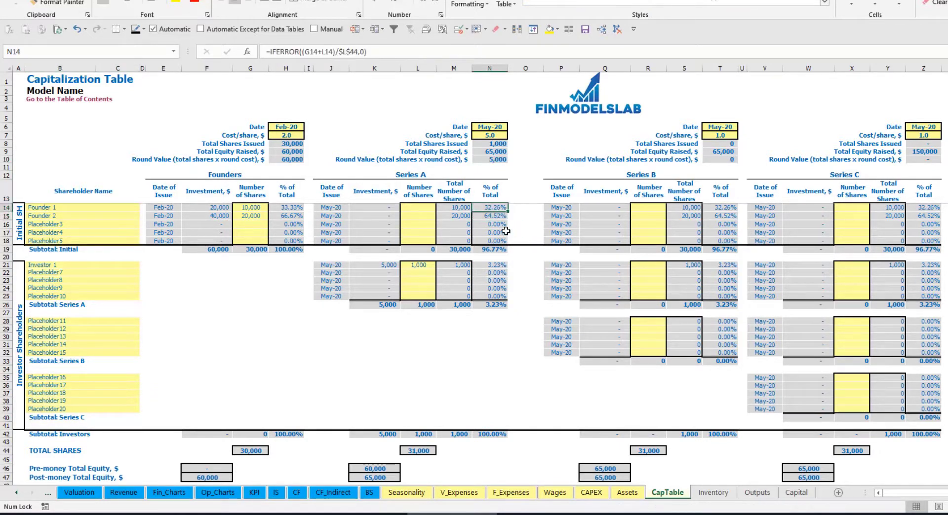
pyautogui.press('Down')
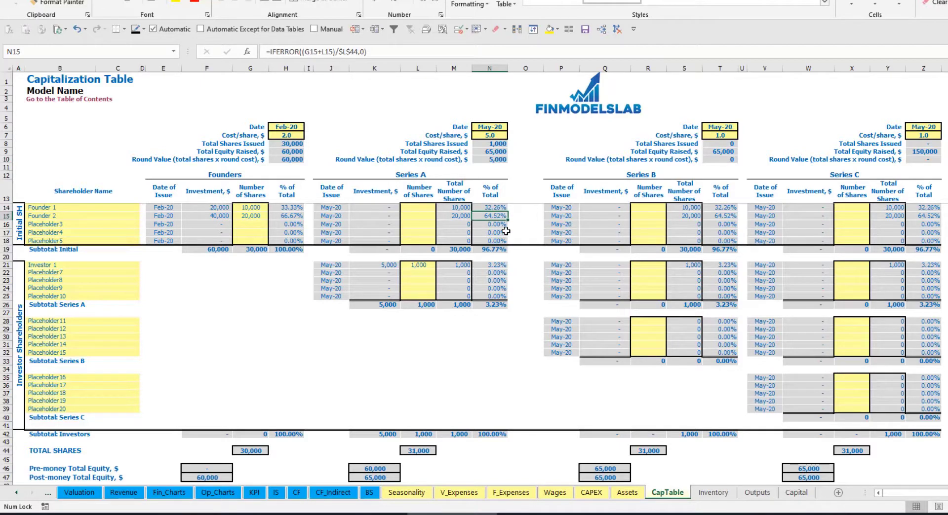
# - Look over the Series B and Series C shareholder name rows and the Series A investors' share inputs
pyautogui.click(94, 330)
pyautogui.click(79, 378)
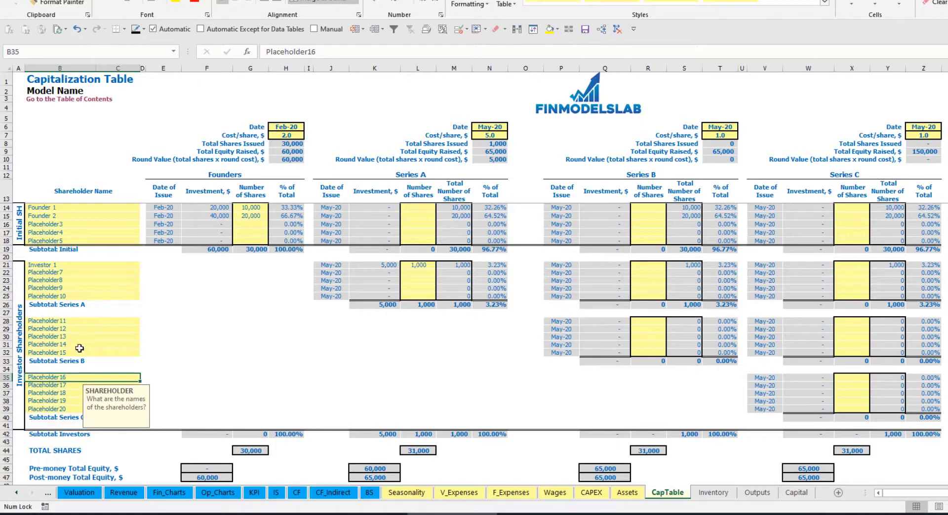
pyautogui.click(422, 266)
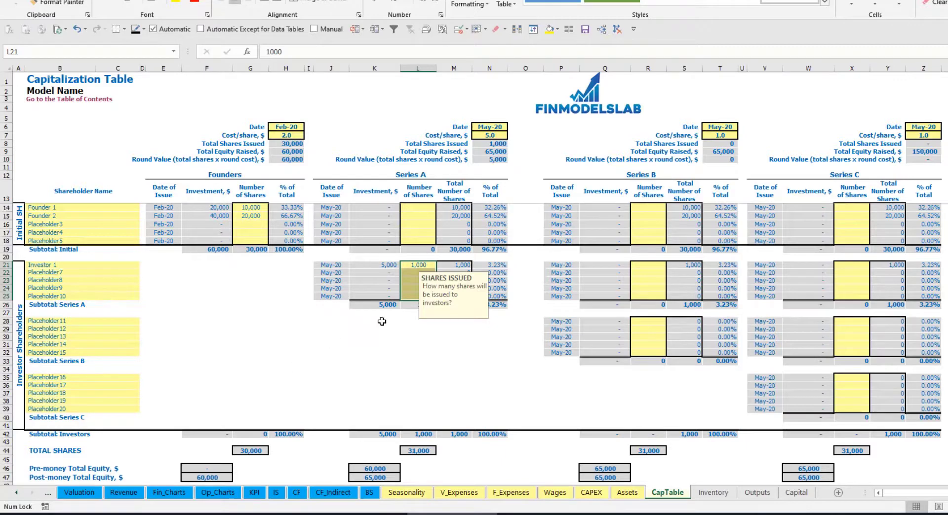
pyautogui.click(429, 337)
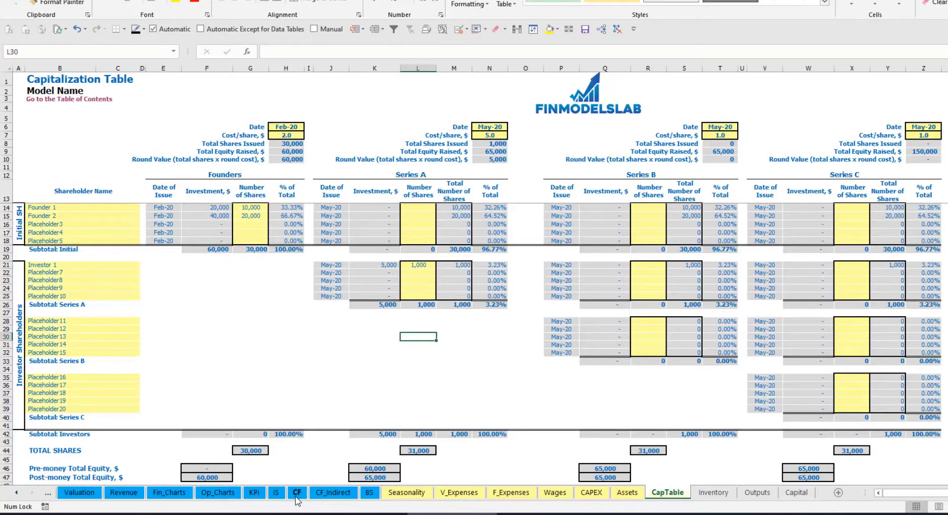
# - Check Ordinary Equity Raisings for Feb-20 and May-20 in the cash flow statement and Ordinary Equity in the balance sheet
pyautogui.click(297, 498)
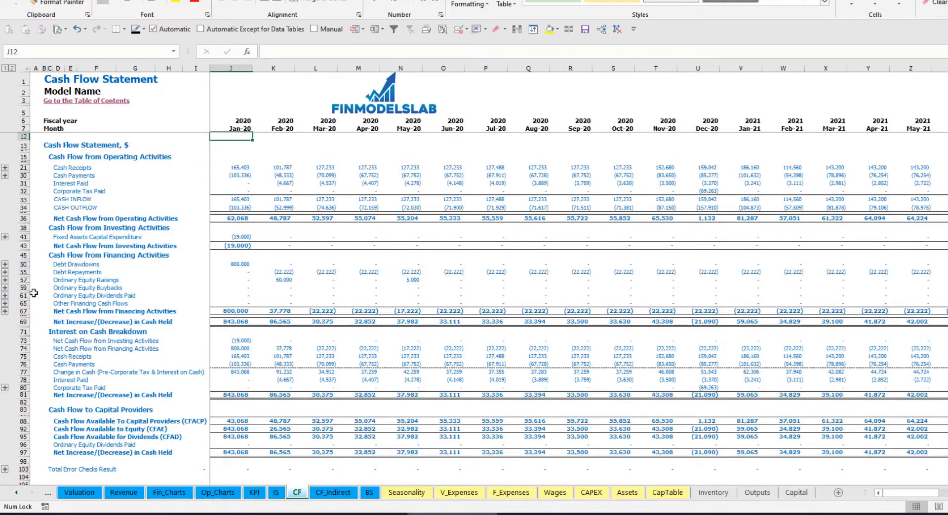
pyautogui.click(22, 280)
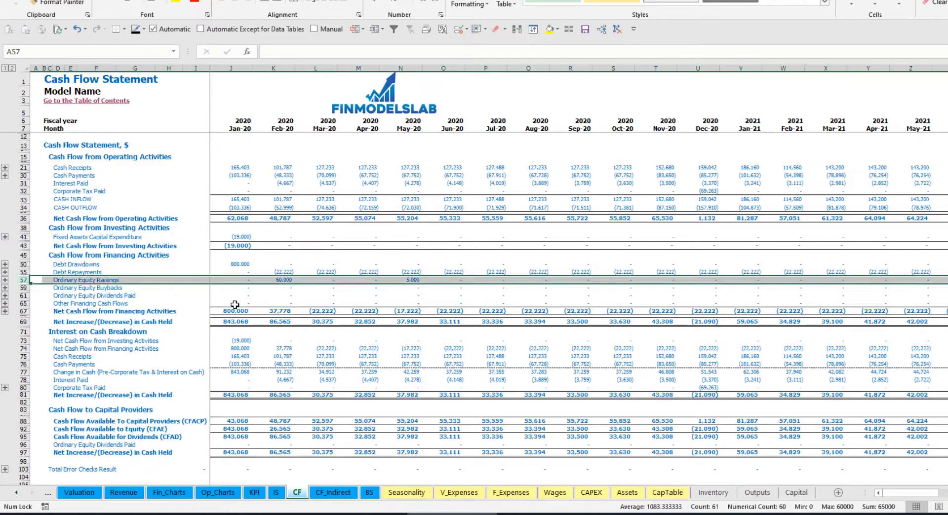
pyautogui.click(288, 283)
pyautogui.click(411, 280)
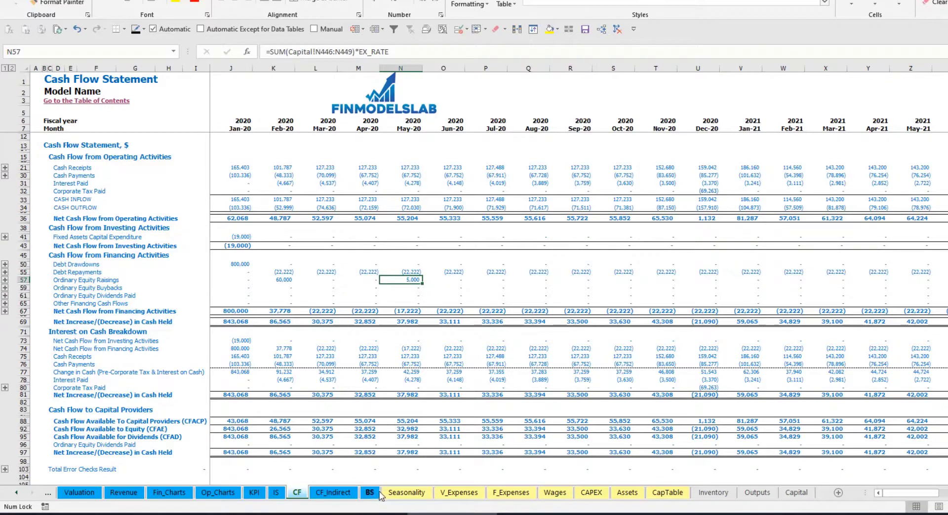
pyautogui.click(379, 493)
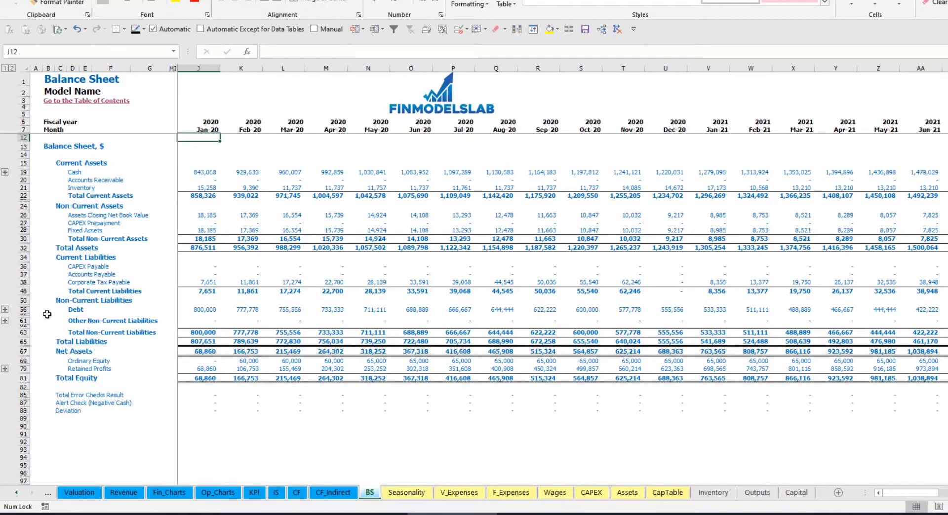
pyautogui.click(27, 363)
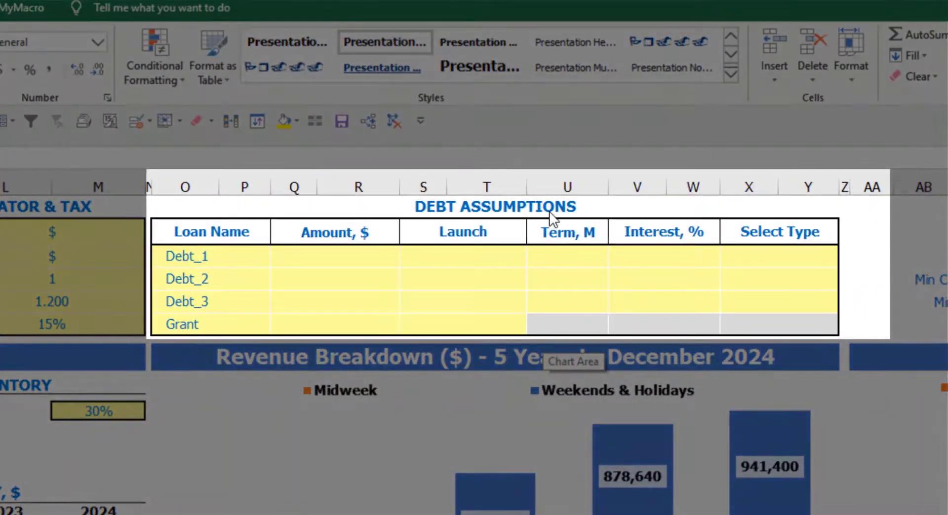
# - Set Debt_1's repayment type to Annuity in the dashboard's debt assumptions
pyautogui.click(550, 206)
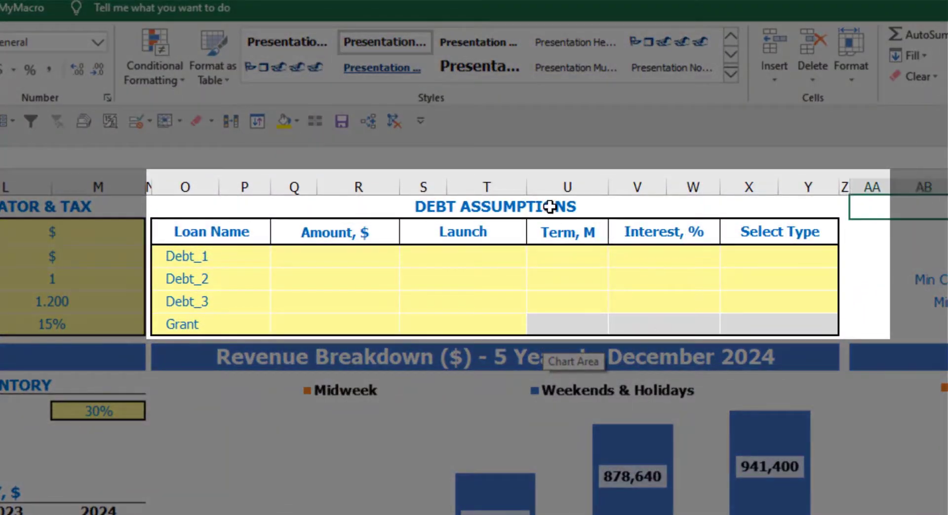
pyautogui.click(549, 206)
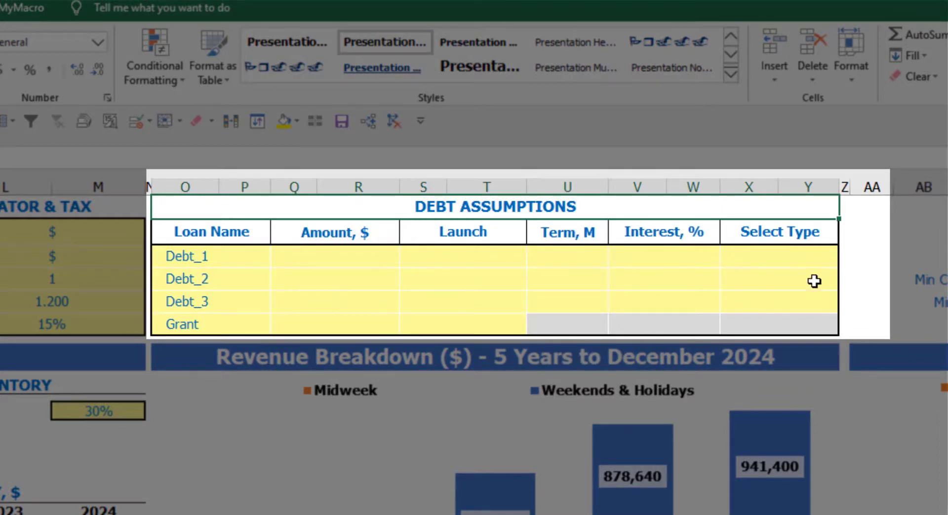
pyautogui.click(829, 253)
pyautogui.click(846, 259)
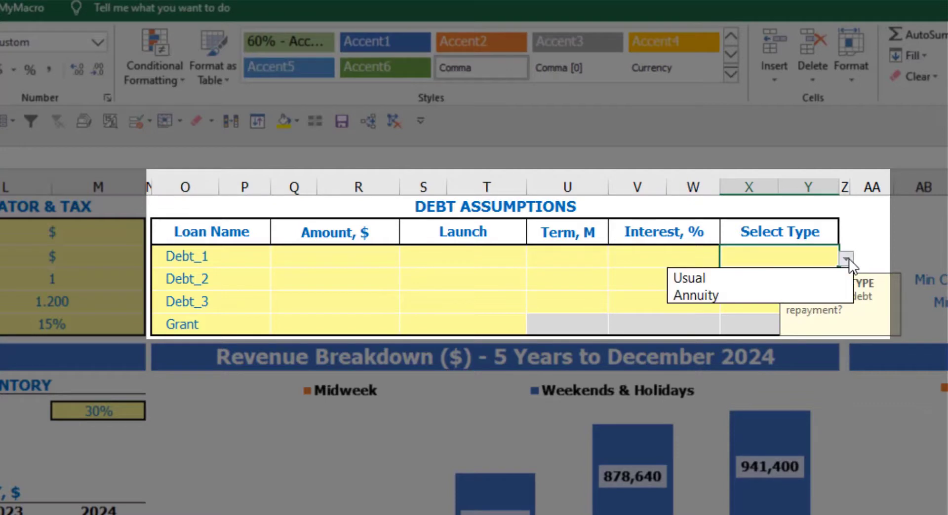
pyautogui.click(823, 289)
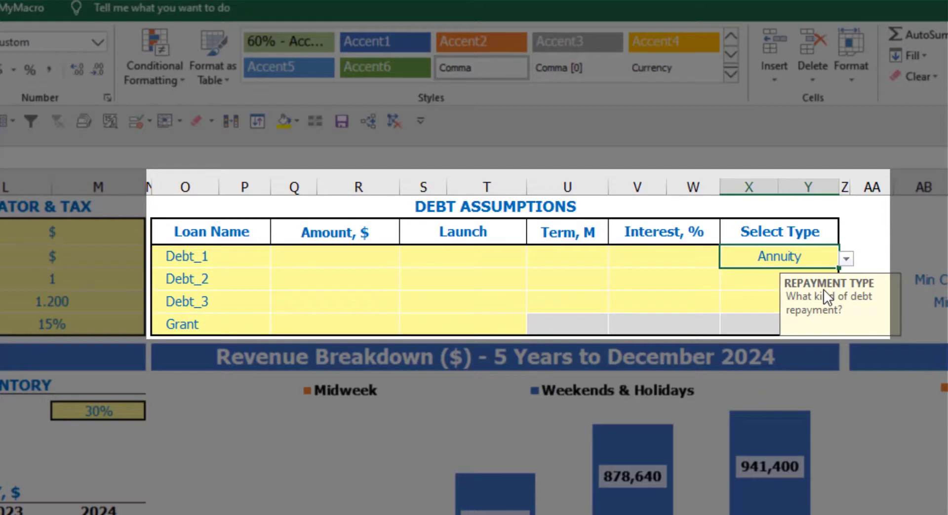
# - Set Debt_1's repayment type to Usual and its loan amount to 1,000,000
pyautogui.click(846, 259)
pyautogui.click(814, 277)
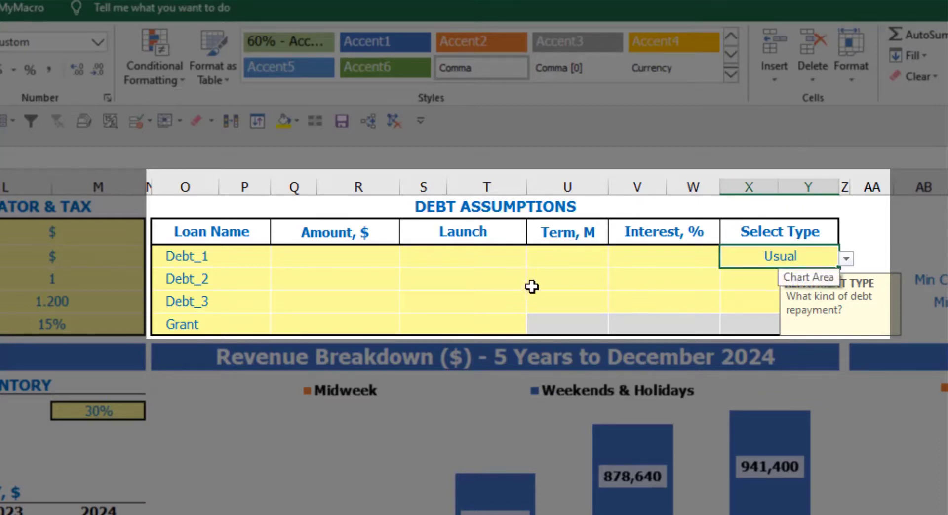
pyautogui.click(374, 256)
pyautogui.write('100000')
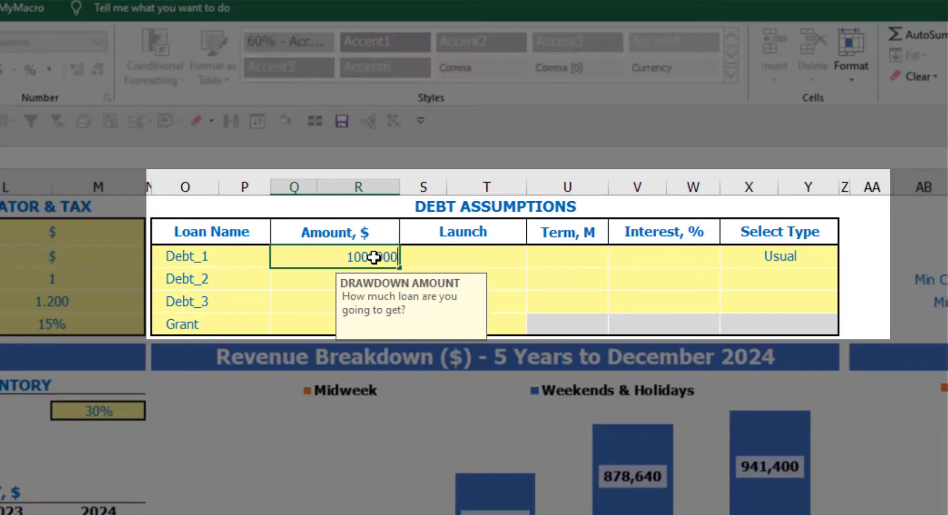
pyautogui.press('Return')
# - Set Debt_1's launch month to Feb-20 and its repayment term to 60 months
pyautogui.click(470, 257)
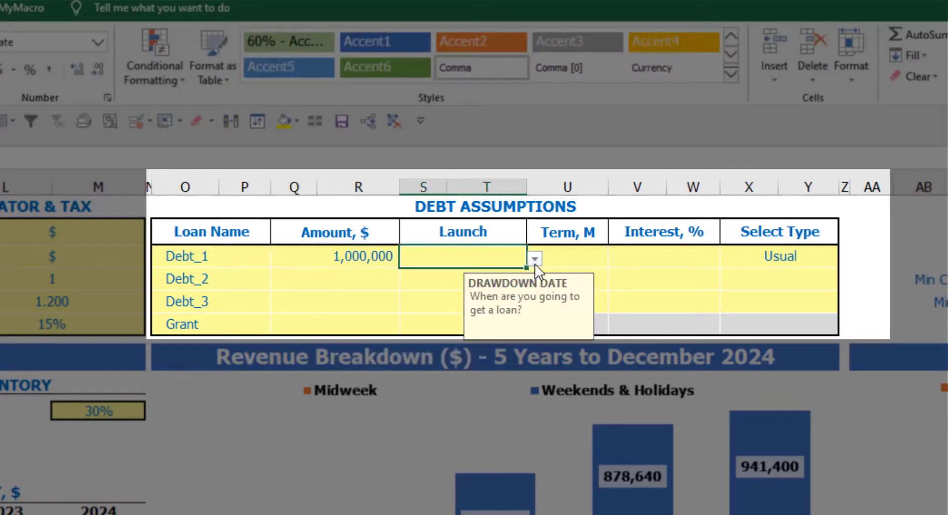
pyautogui.click(534, 258)
pyautogui.click(491, 292)
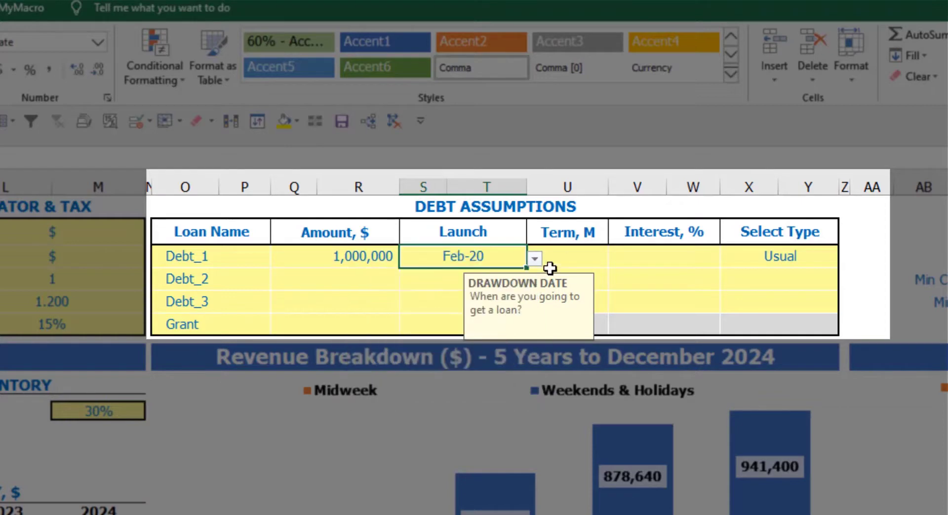
pyautogui.click(569, 250)
pyautogui.write('60')
pyautogui.press('Return')
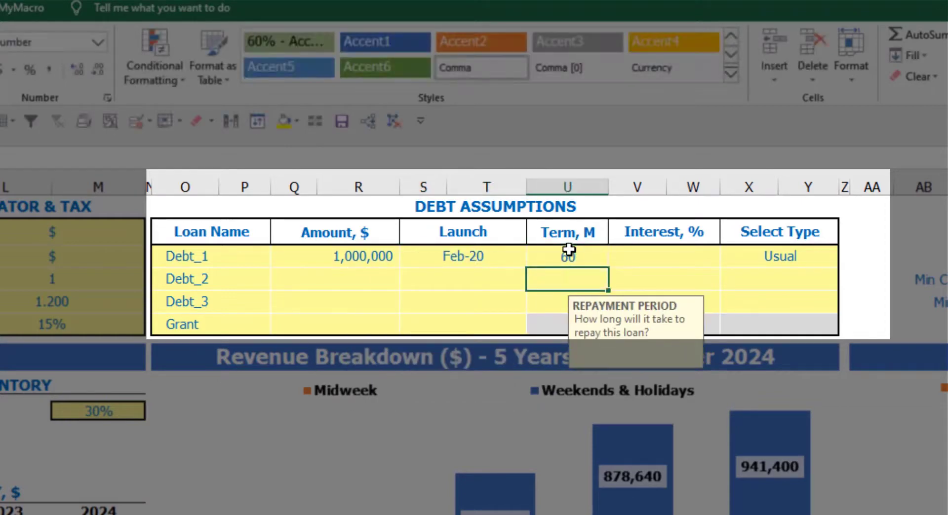
# - Set Debt_1's annual interest rate to 5%
pyautogui.click(624, 255)
pyautogui.write('5')
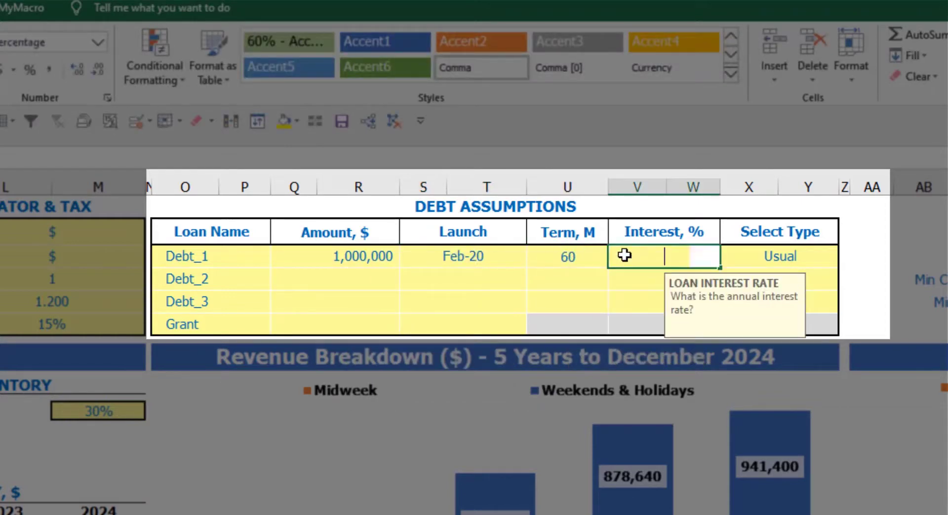
pyautogui.press('Return')
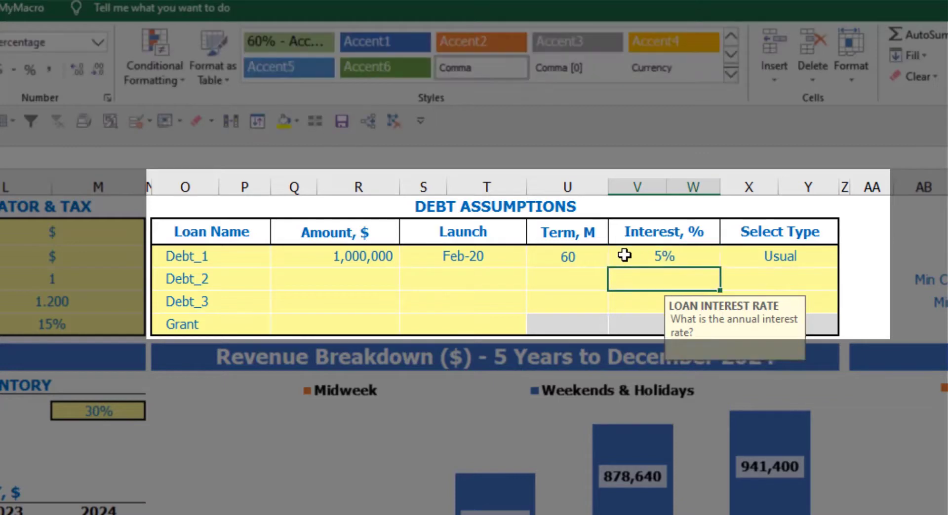
# - Set the grant's amount to 500,000 and its launch month to Mar-20 in the debt assumptions
pyautogui.click(349, 327)
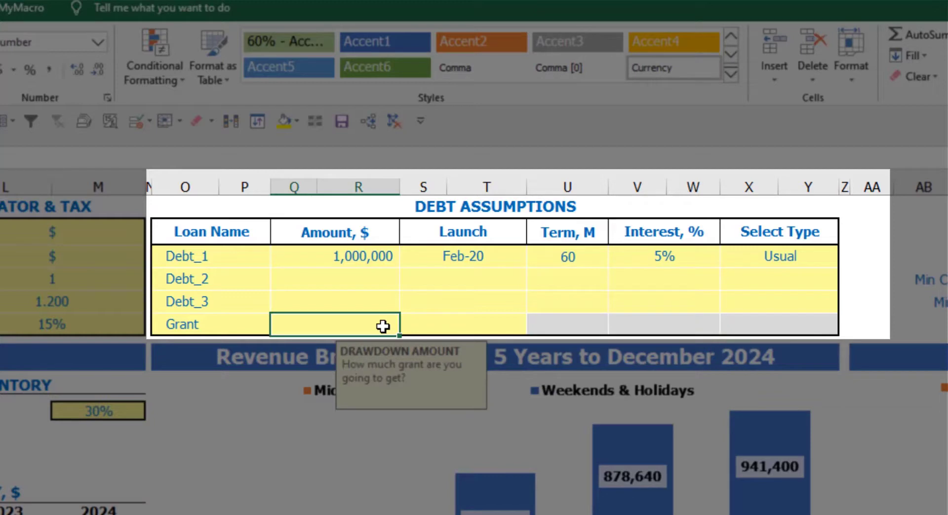
pyautogui.write('500000')
pyautogui.press('Return')
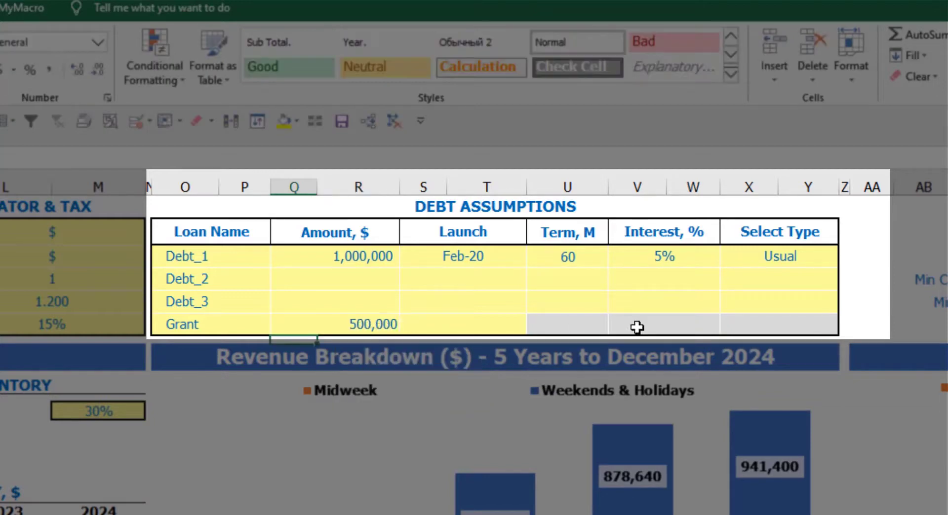
pyautogui.click(487, 326)
pyautogui.click(534, 328)
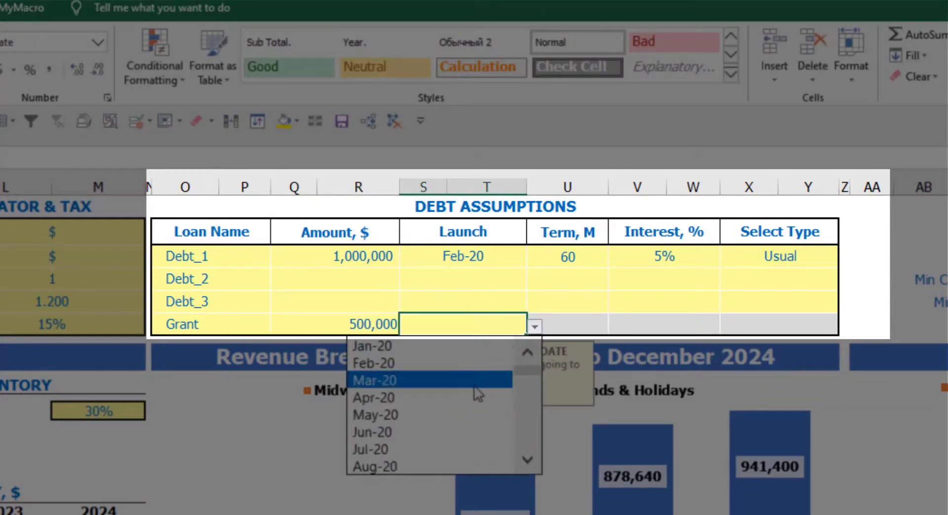
pyautogui.click(481, 383)
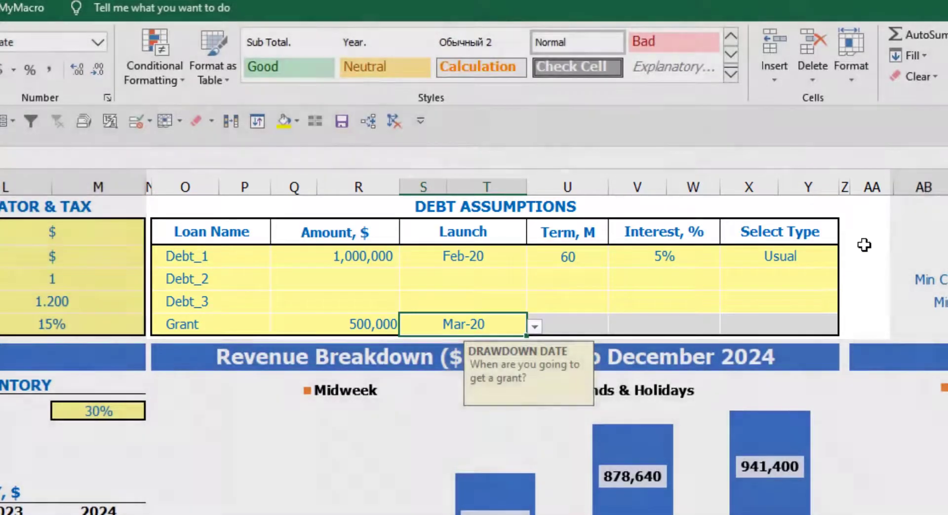
pyautogui.click(863, 243)
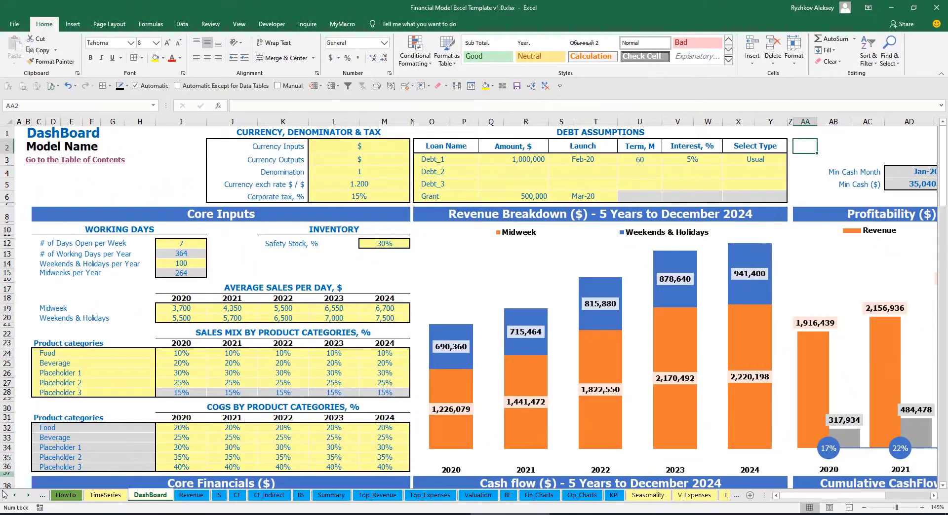
# - Review the balance, repayment and interest calculations for Debt_1, Debt_2, Debt_3 and total debts on the Capital sheet
pyautogui.click(28, 496)
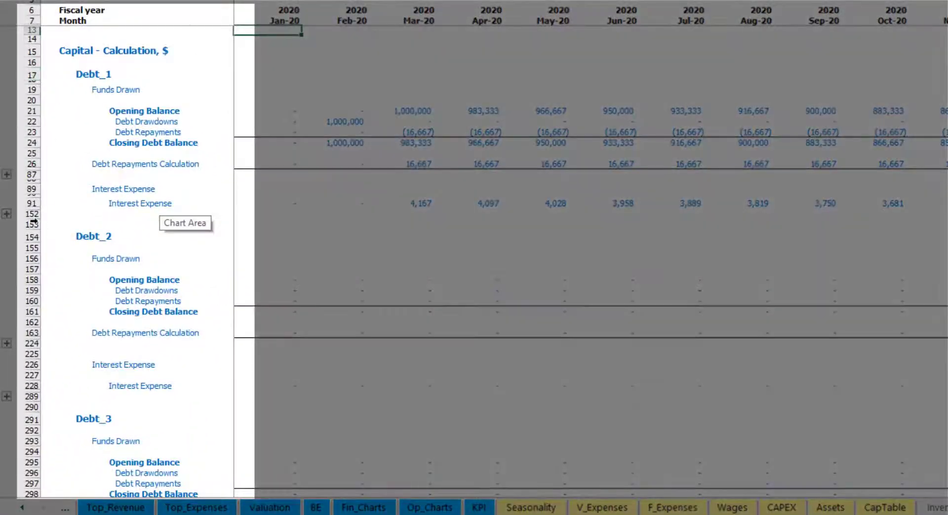
pyautogui.scroll(-5, 31, 227)
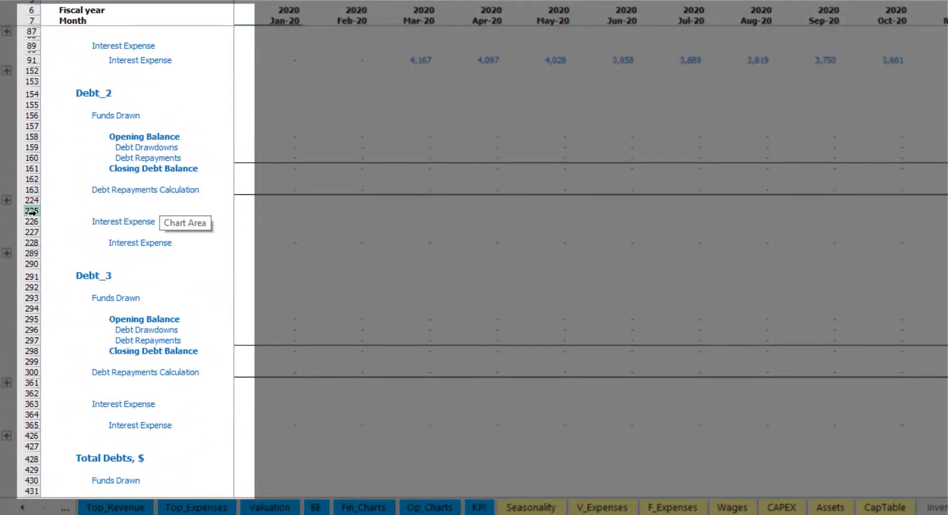
pyautogui.scroll(-5, 31, 231)
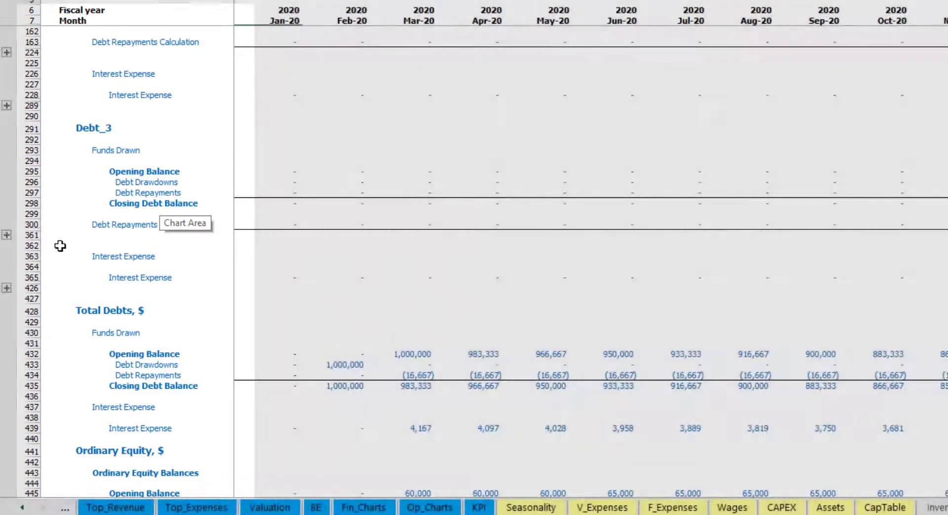
pyautogui.scroll(6, 59, 245)
pyautogui.scroll(4, 96, 236)
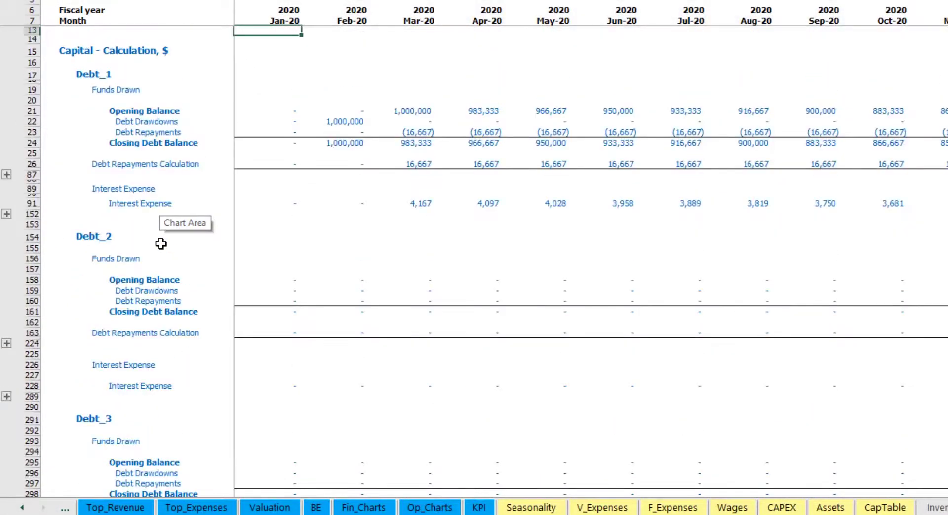
# - Examine the monthly Interest Expense line in the income statement
pyautogui.click(23, 507)
pyautogui.click(22, 508)
pyautogui.click(23, 509)
pyautogui.click(23, 509)
pyautogui.click(22, 508)
pyautogui.click(22, 509)
pyautogui.click(22, 508)
pyautogui.click(216, 508)
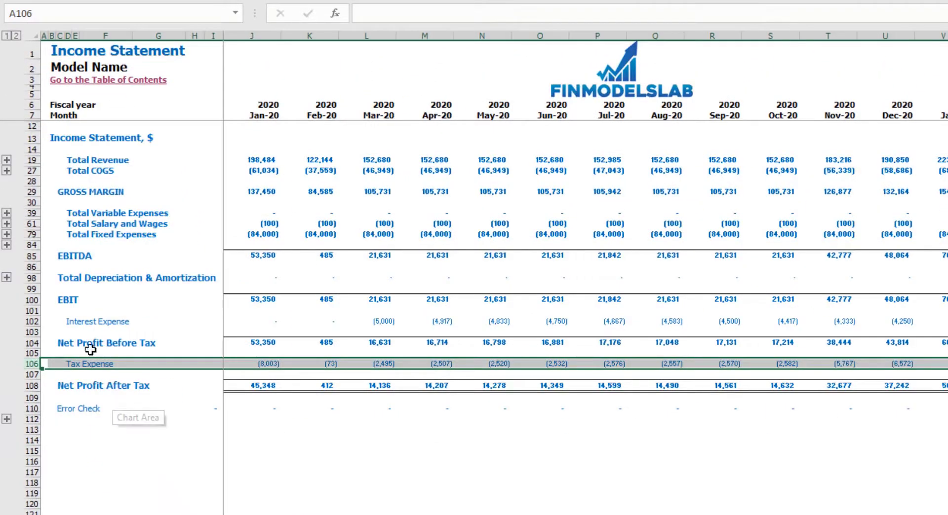
pyautogui.click(33, 322)
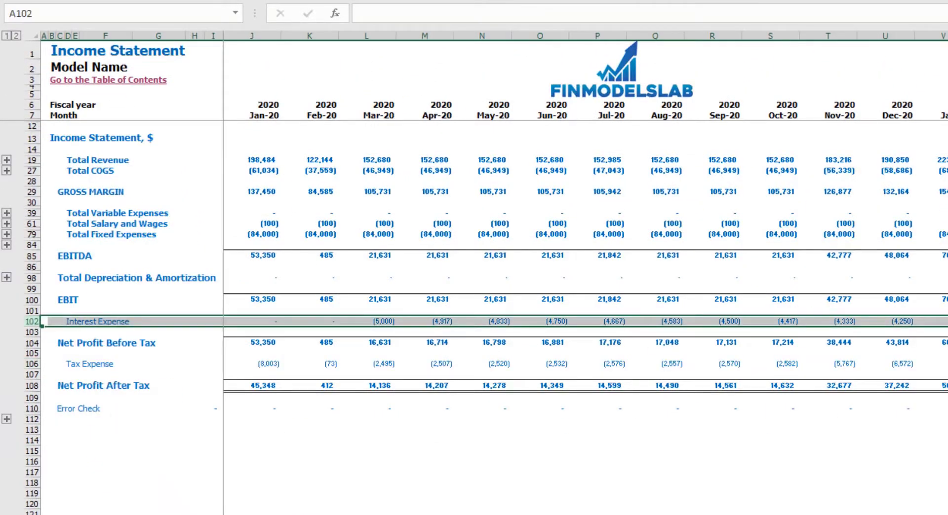
# - Check interest paid, debt drawdowns and debt repayments in the cash flow statement and the Debt line in the balance sheet
pyautogui.click(187, 514)
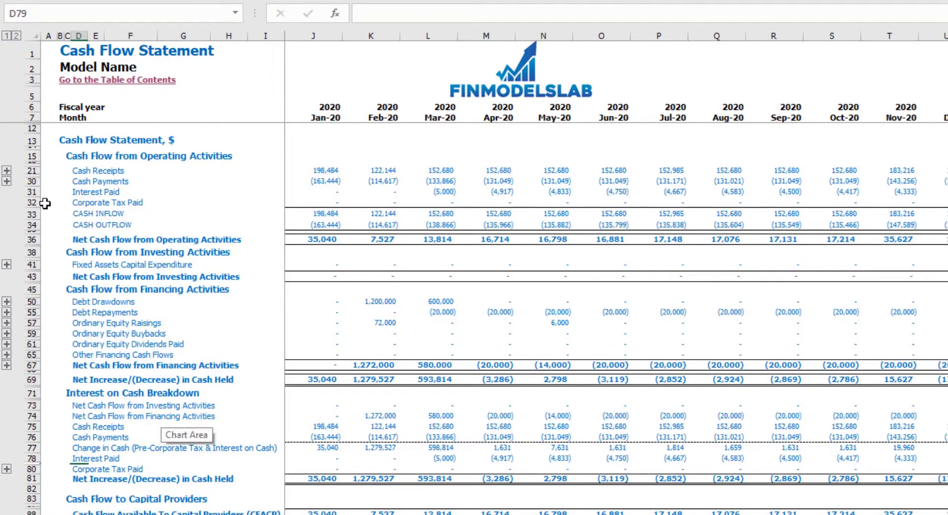
pyautogui.click(33, 192)
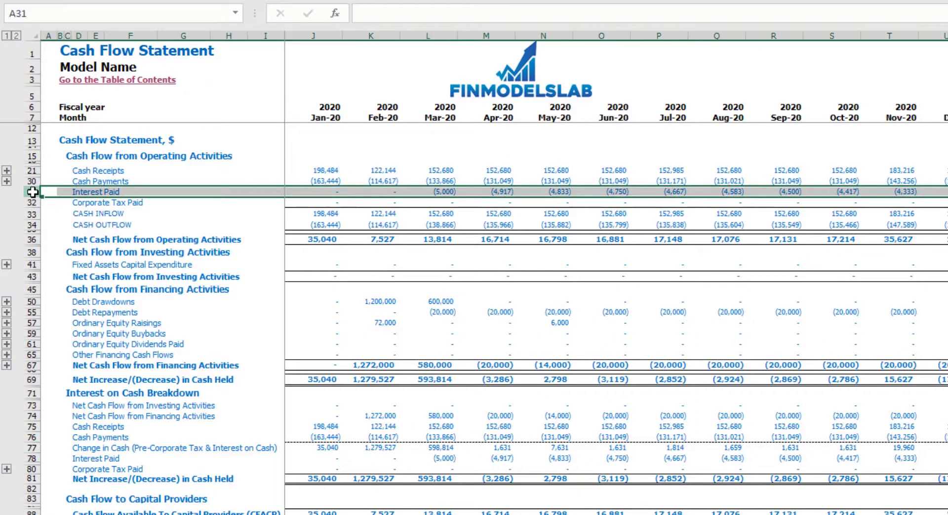
pyautogui.click(32, 301)
pyautogui.click(32, 313)
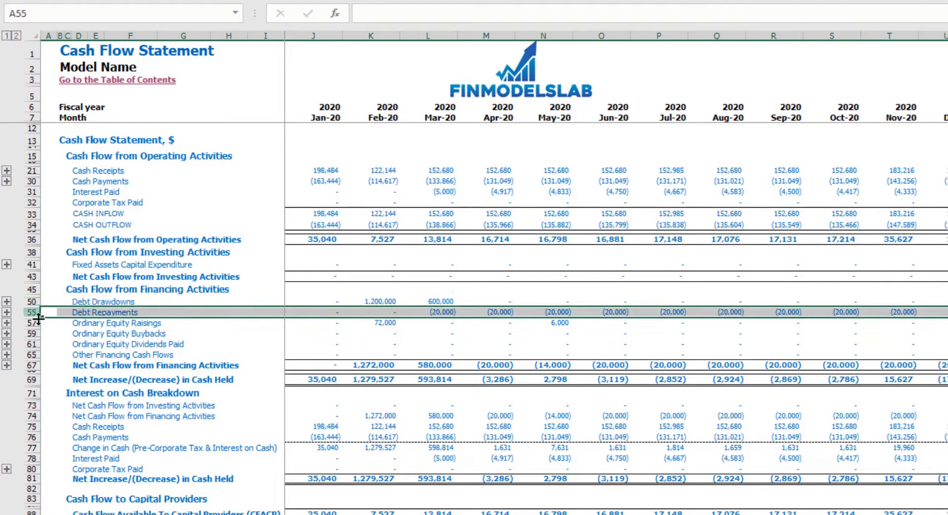
pyautogui.click(273, 511)
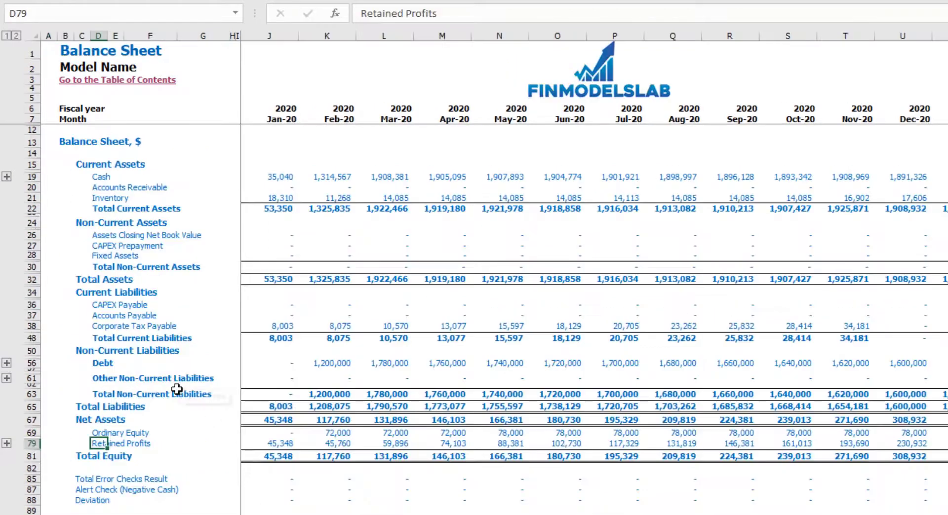
pyautogui.click(32, 364)
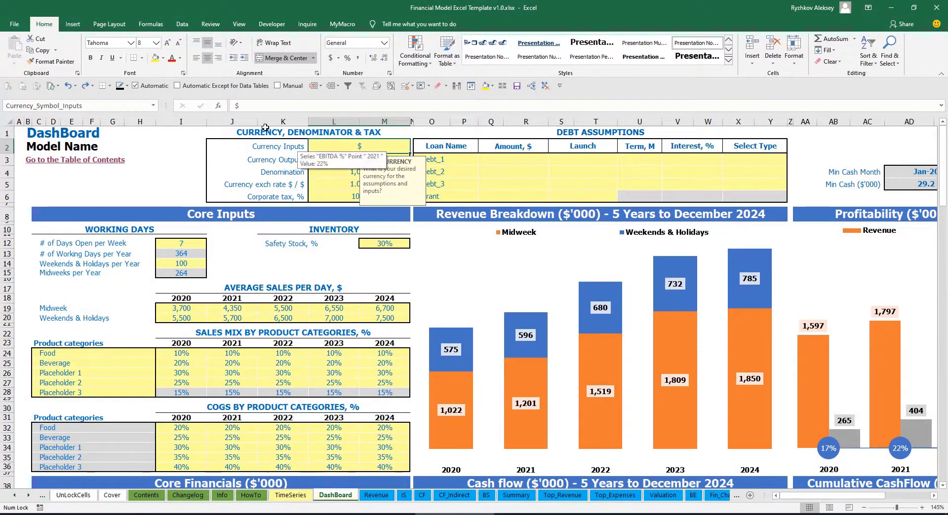
# - Set the input currency to USD and the output currency to EUR in the DashBoard's currency settings
pyautogui.click(169, 152)
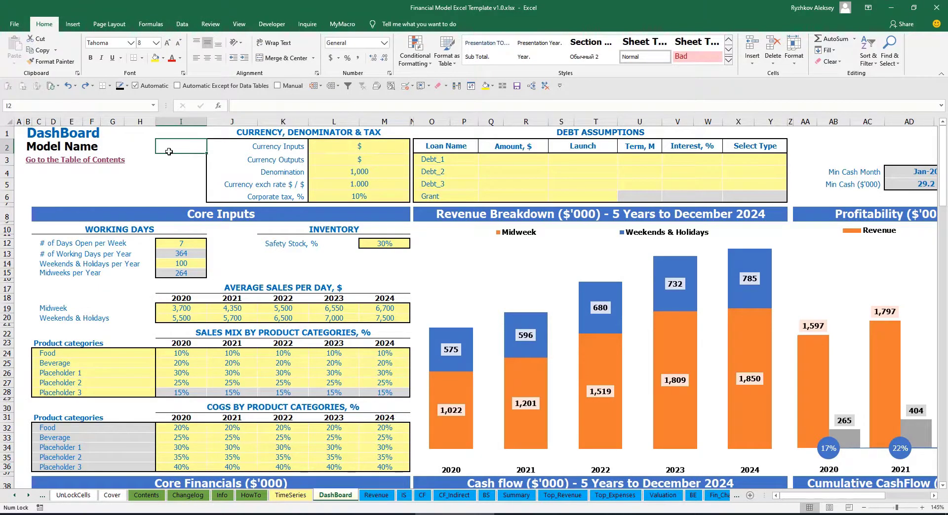
pyautogui.click(342, 152)
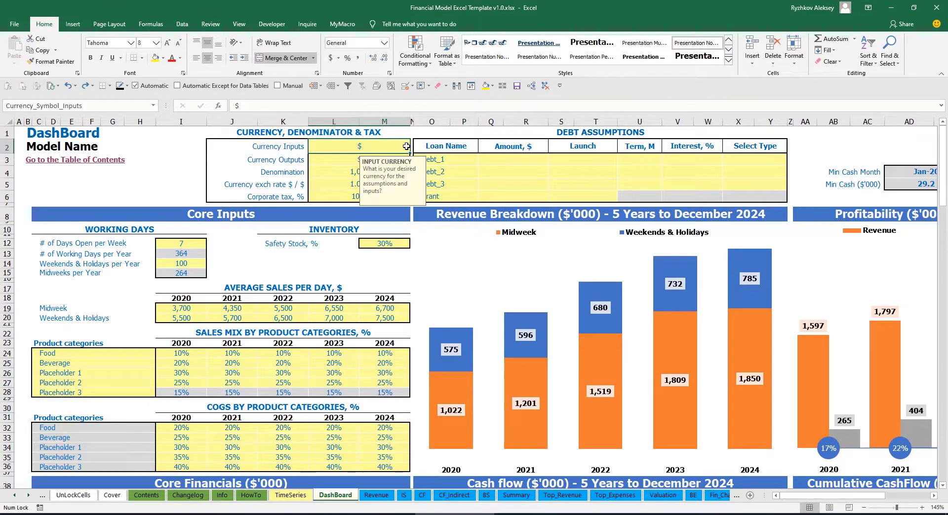
pyautogui.click(327, 161)
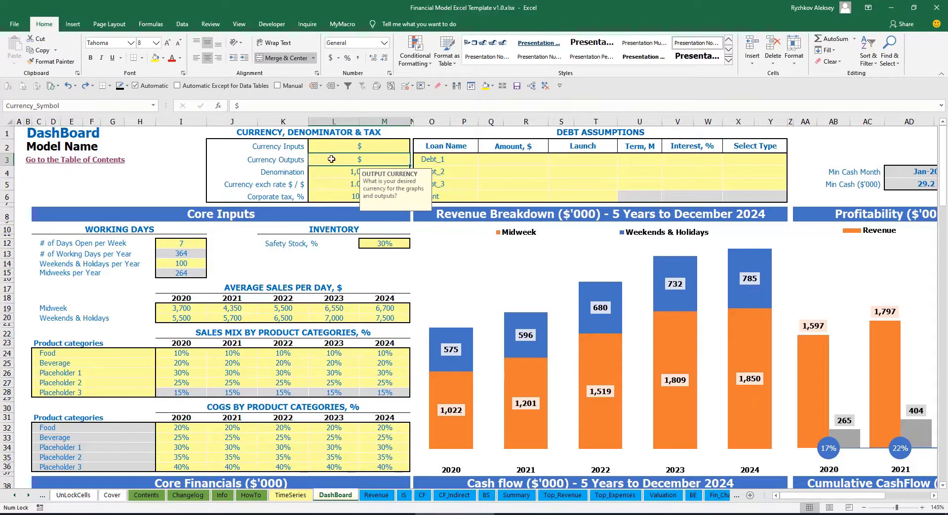
pyautogui.click(338, 148)
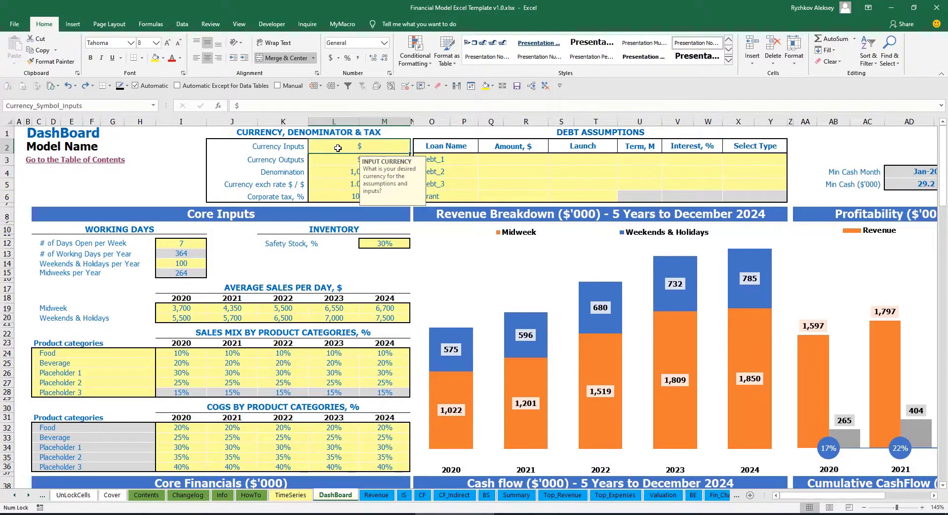
pyautogui.click(336, 160)
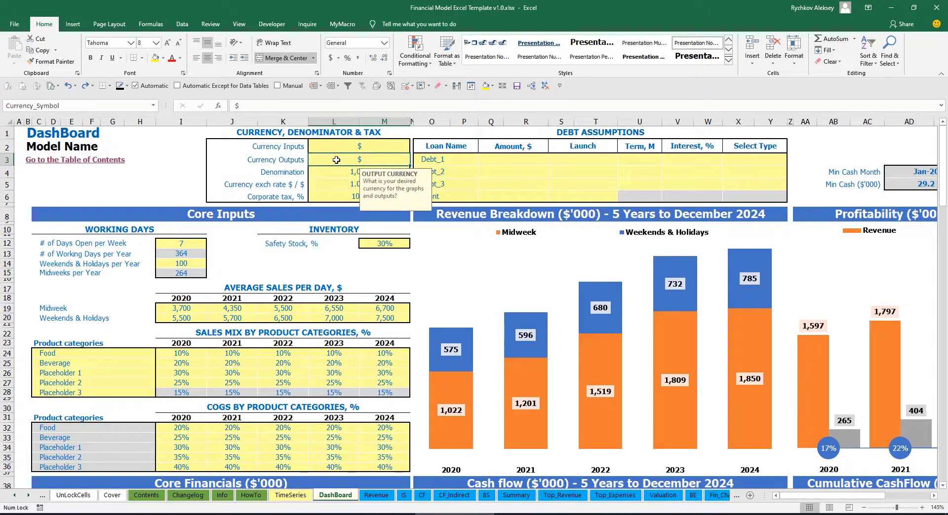
pyautogui.click(349, 147)
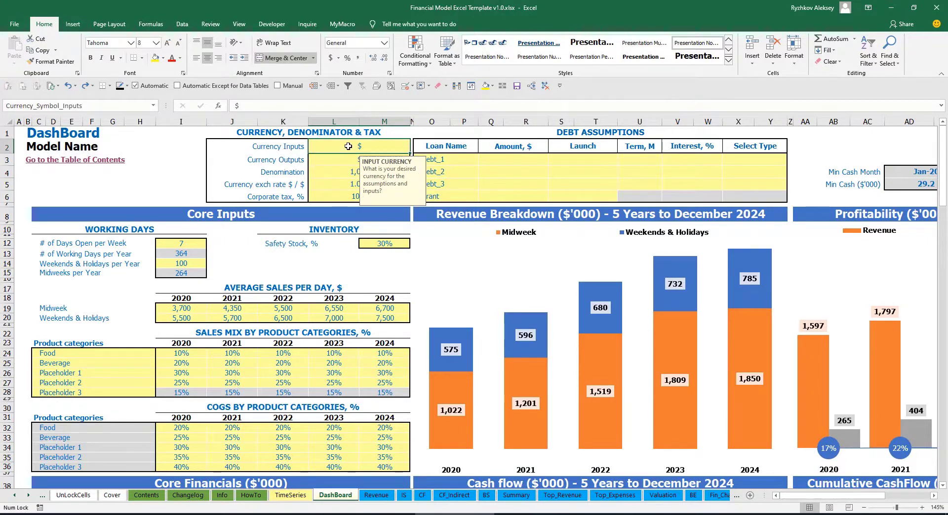
pyautogui.write('USD')
pyautogui.press('Return')
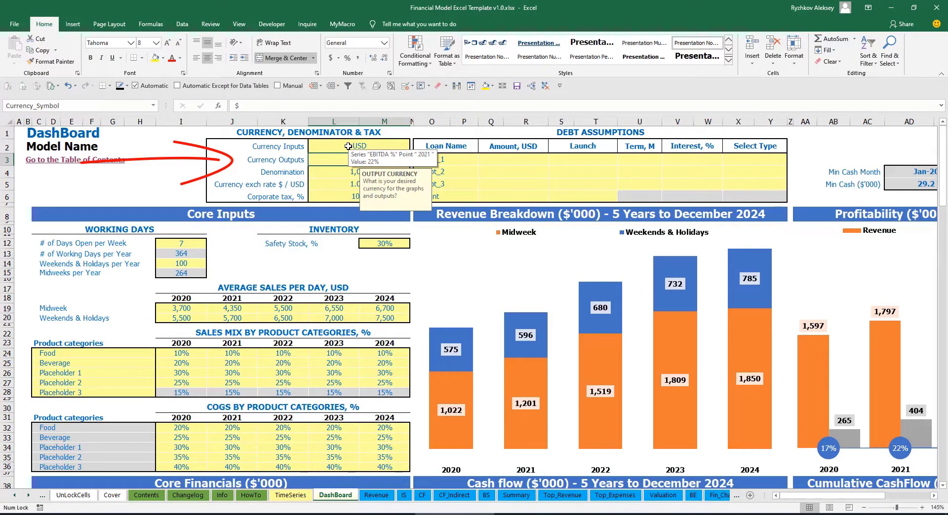
pyautogui.write('EUR')
pyautogui.press('Return')
pyautogui.press('Return')
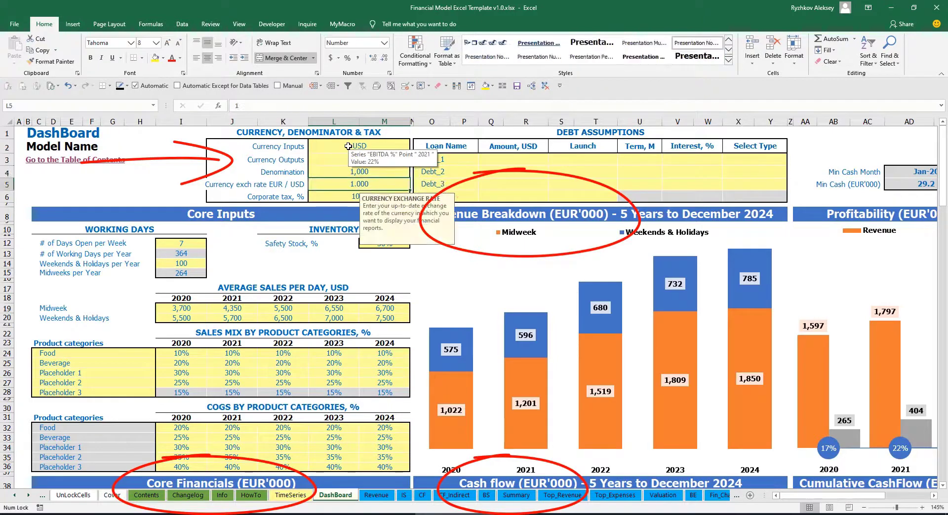
pyautogui.click(188, 165)
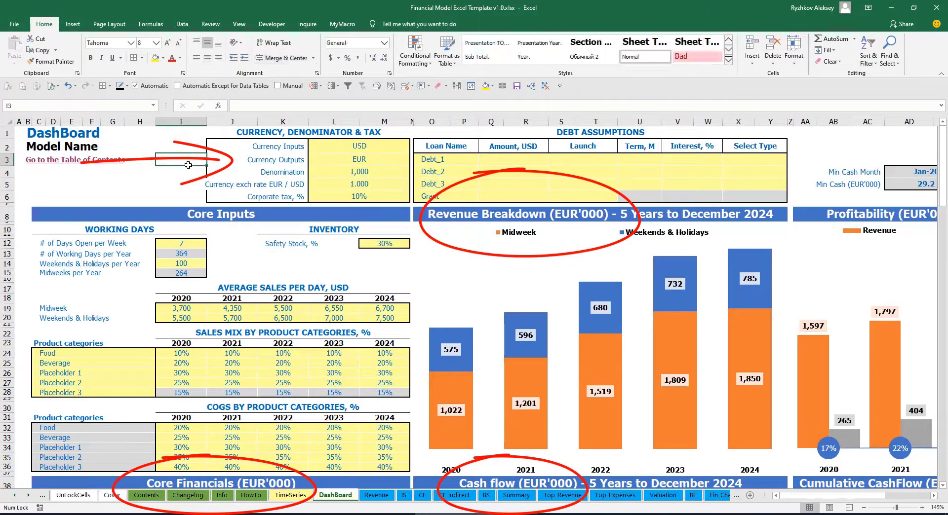
# - Set the EUR / USD currency exchange rate to 1.2 in the DashBoard's currency settings
pyautogui.click(347, 184)
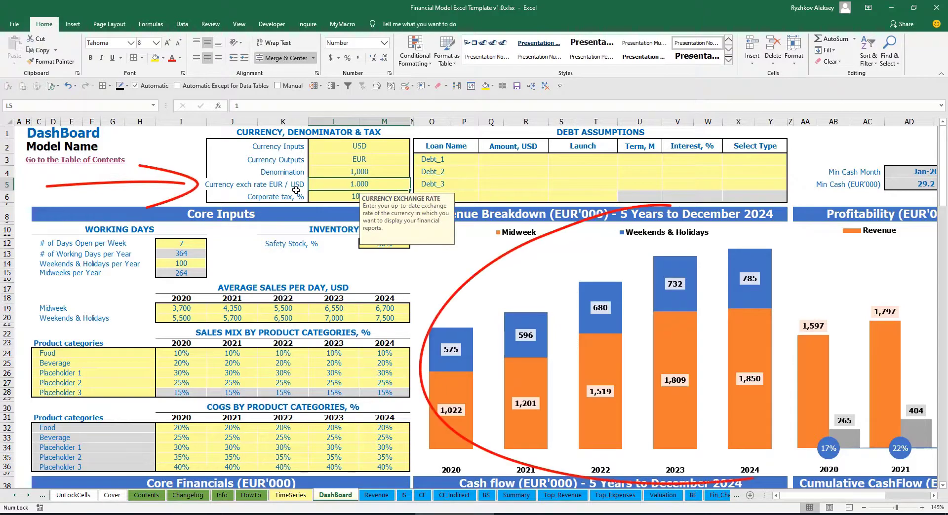
pyautogui.write('1.2')
pyautogui.press('Return')
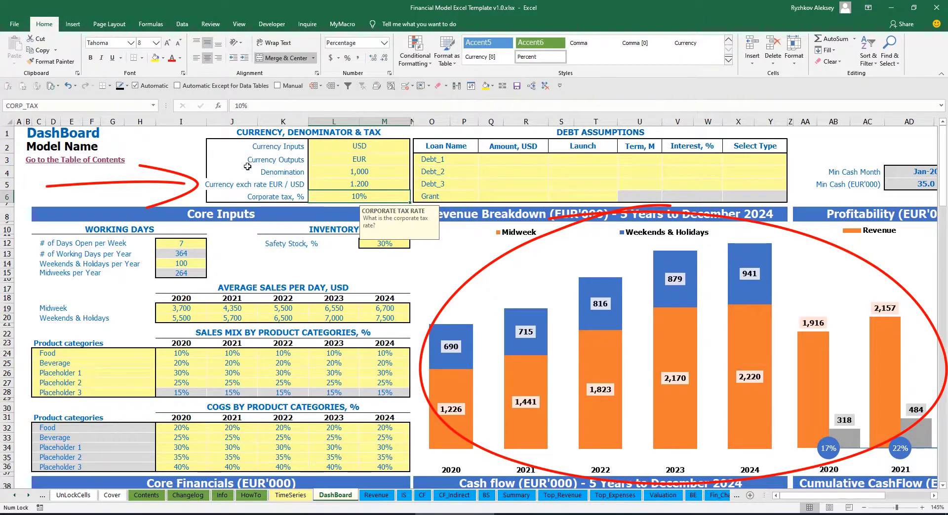
pyautogui.press('Up')
pyautogui.press('Up')
pyautogui.press('Up')
pyautogui.press('Up')
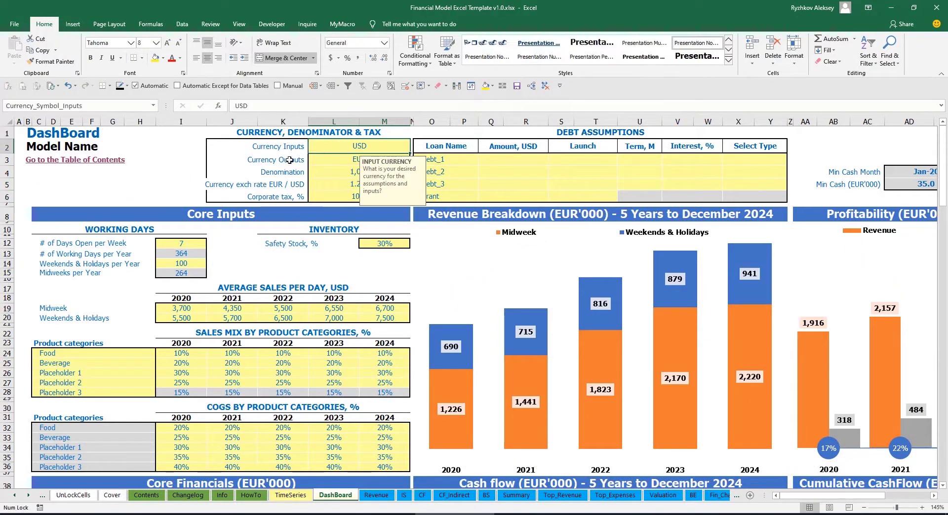
pyautogui.click(333, 160)
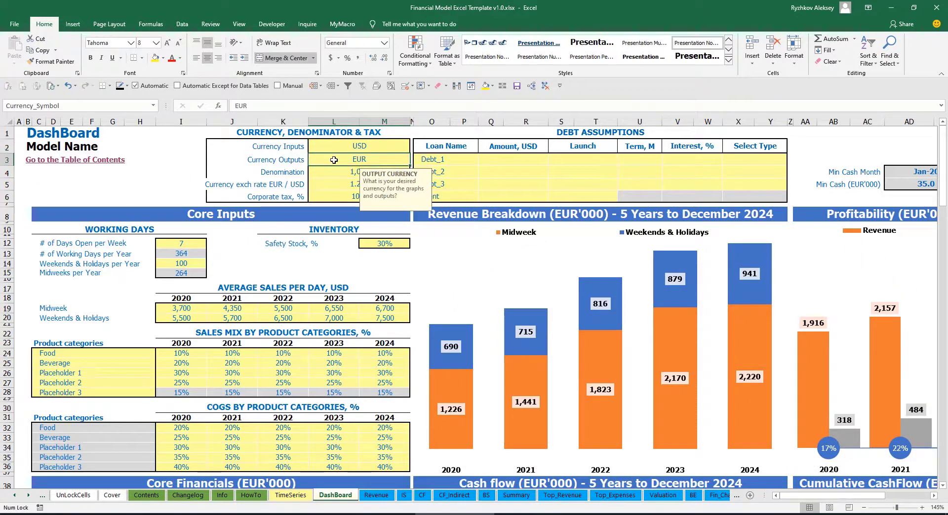
pyautogui.click(323, 184)
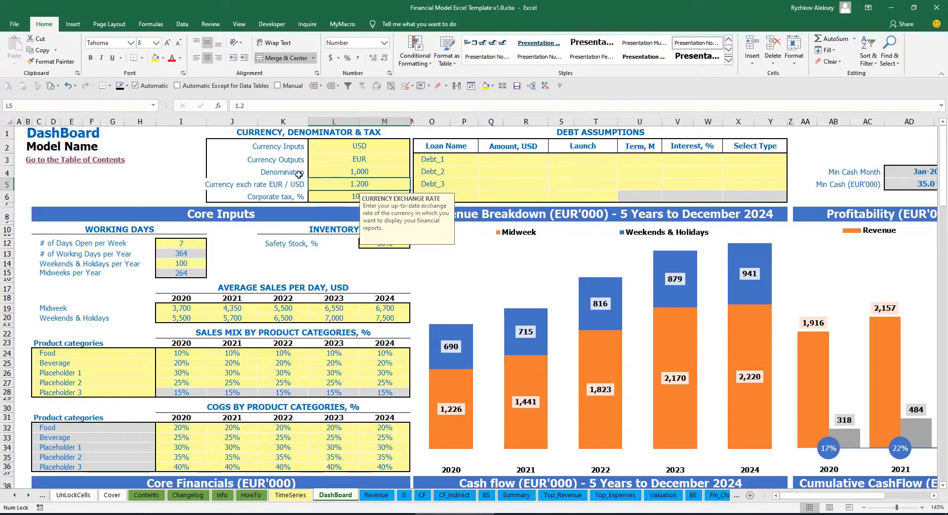
# - Check how the selected denomination appears in the annual and monthly income statement headings on the Summary sheet
pyautogui.click(338, 171)
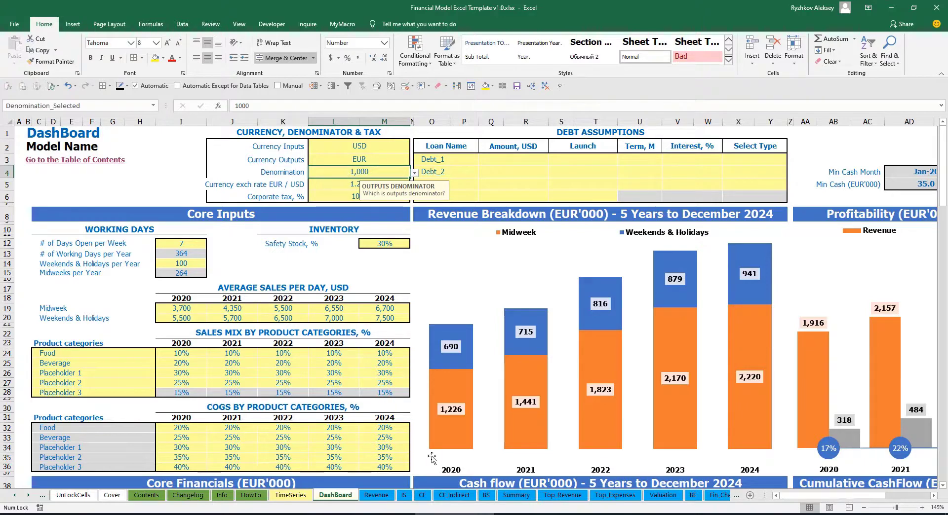
pyautogui.click(515, 495)
pyautogui.click(155, 169)
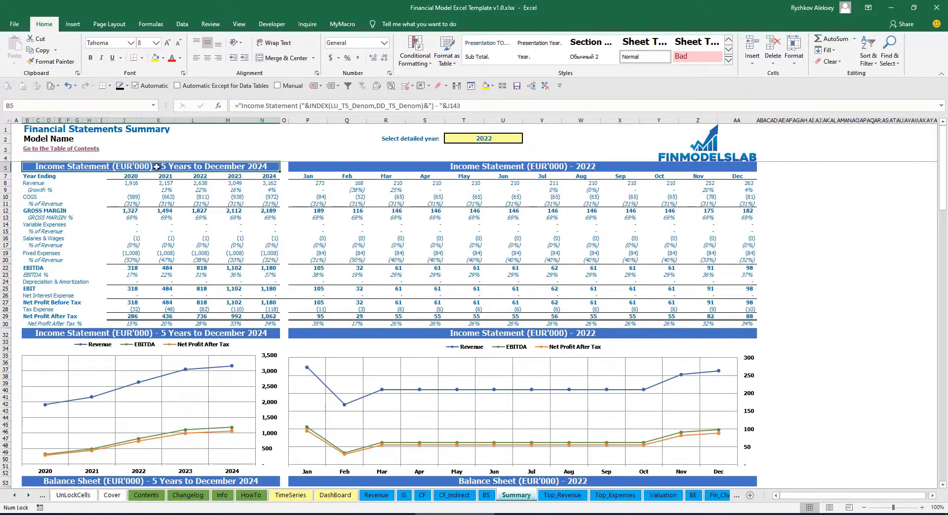
pyautogui.click(521, 164)
pyautogui.click(191, 168)
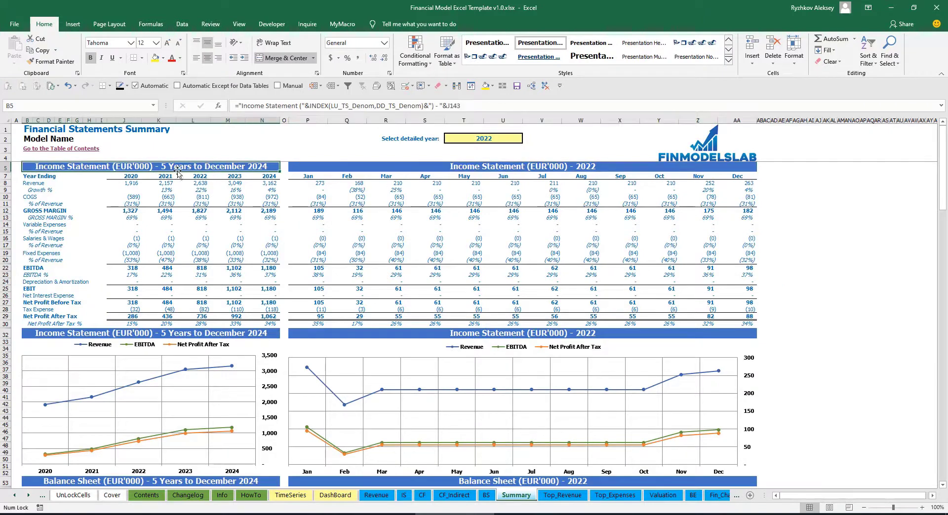
# - Set the output denomination to 1,000,000 on the DashBoard and check the income statements on the Summary sheet
pyautogui.click(335, 495)
pyautogui.click(414, 172)
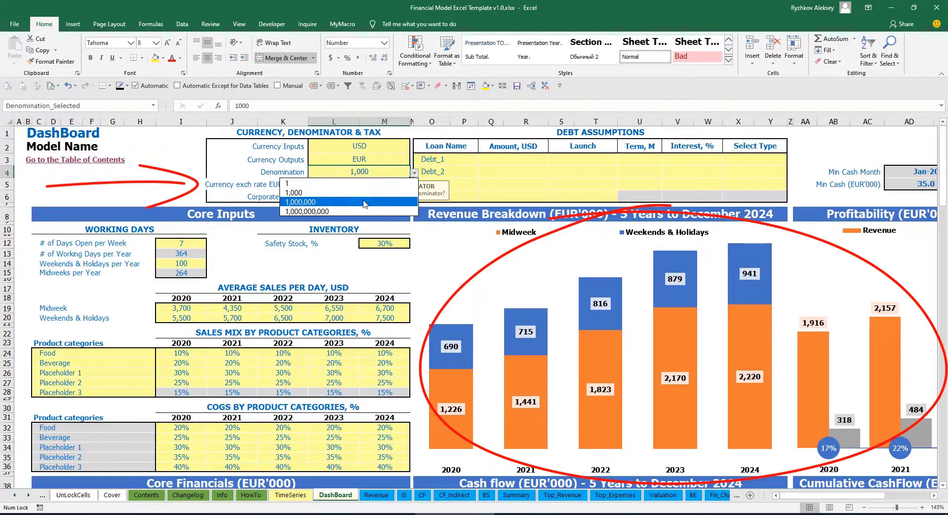
pyautogui.click(374, 202)
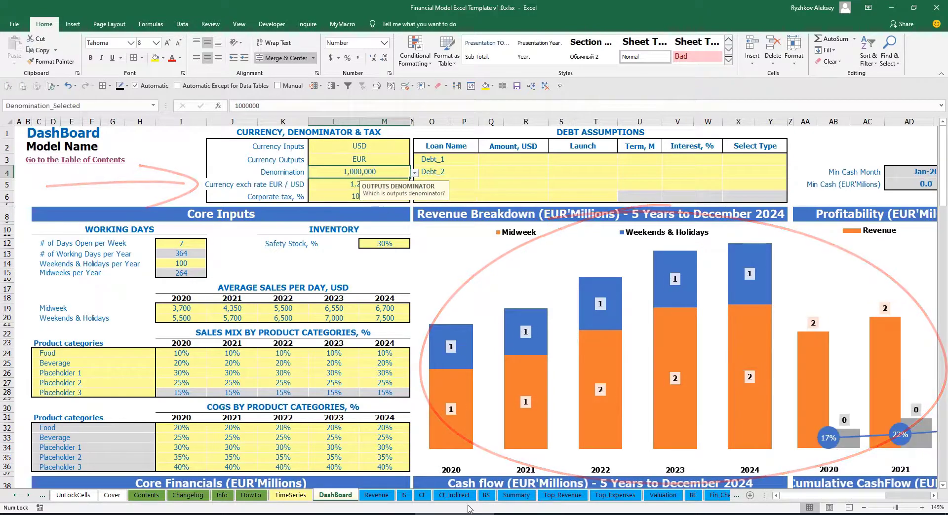
pyautogui.click(516, 495)
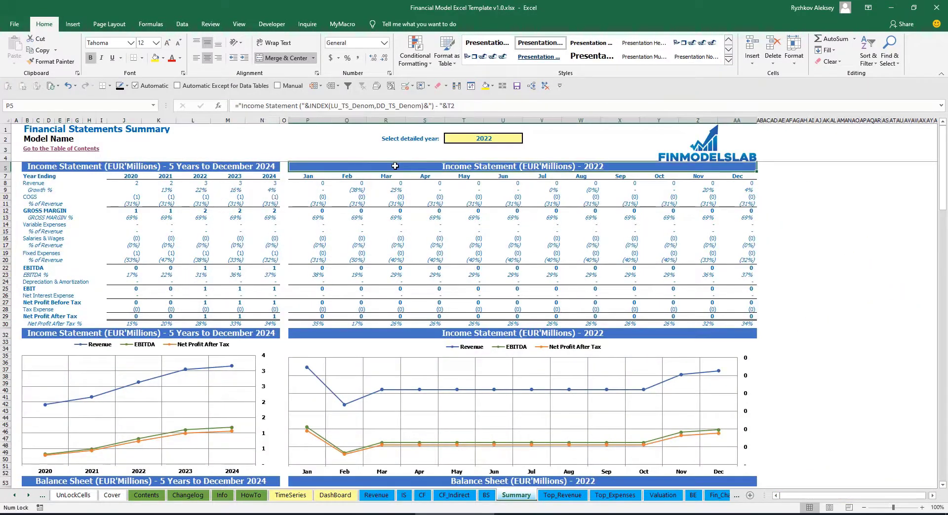
# - Set the output denomination to 1 on the DashBoard and check the Summary sheet's income statements
pyautogui.click(335, 495)
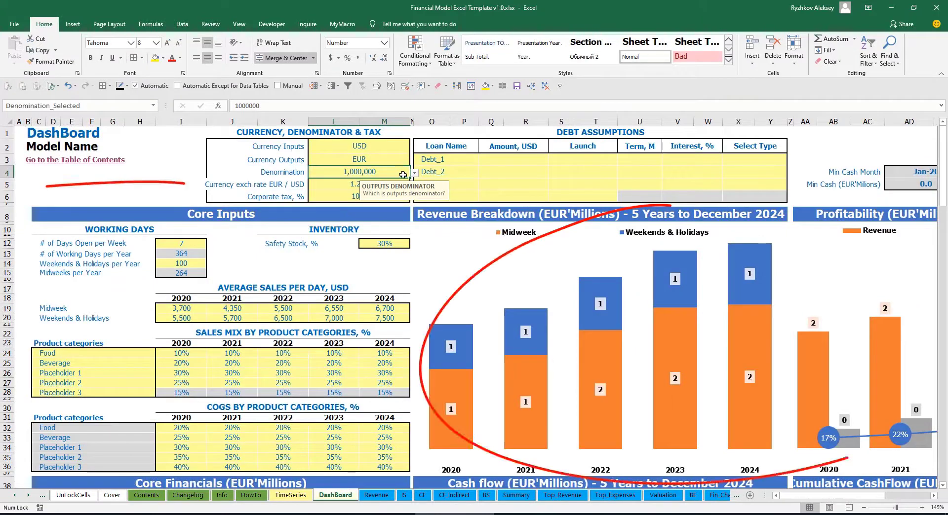
pyautogui.click(414, 173)
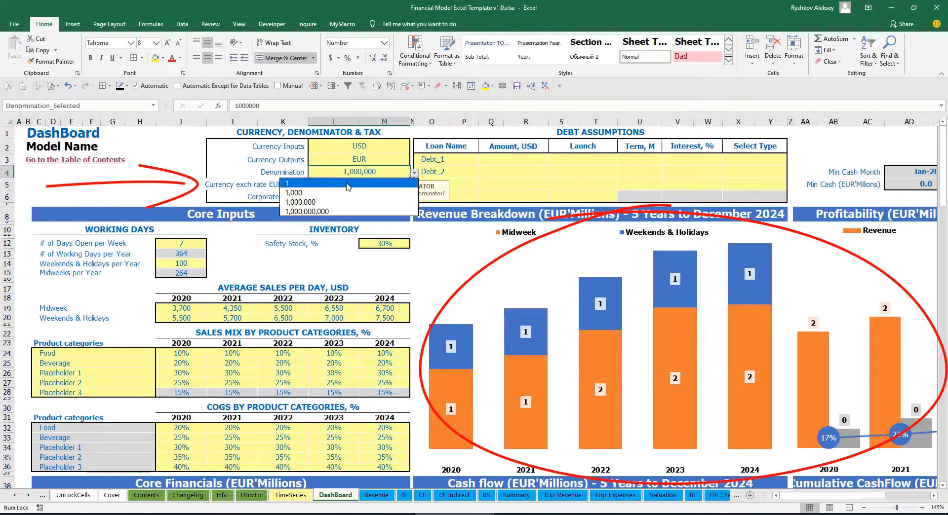
pyautogui.click(301, 184)
pyautogui.click(516, 495)
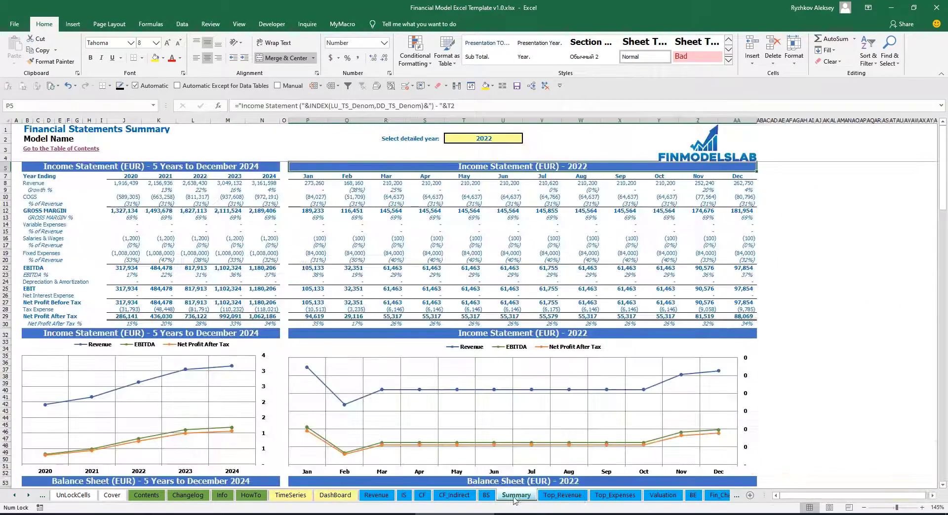
# - Set the corporate tax to 15% on the DashBoard and check the Tax Expense line in the income statement
pyautogui.click(329, 496)
pyautogui.click(338, 193)
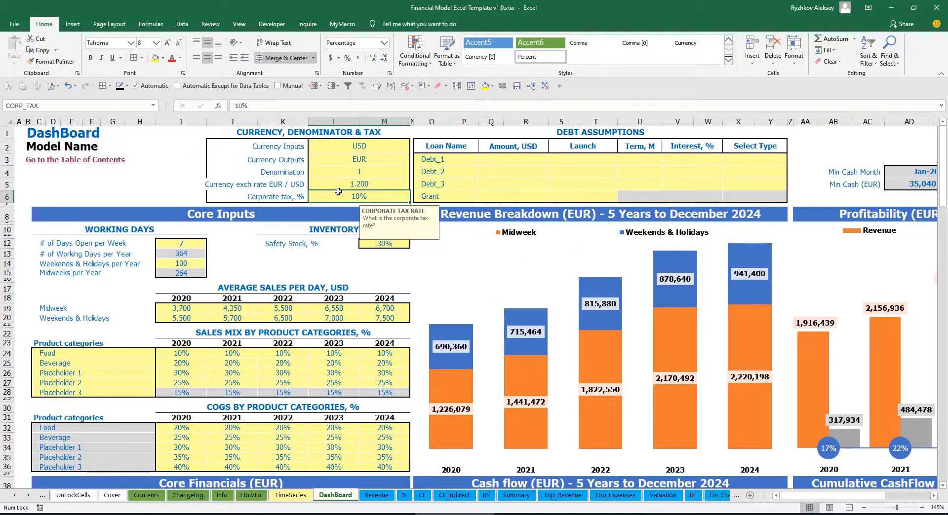
pyautogui.write('15')
pyautogui.press('Return')
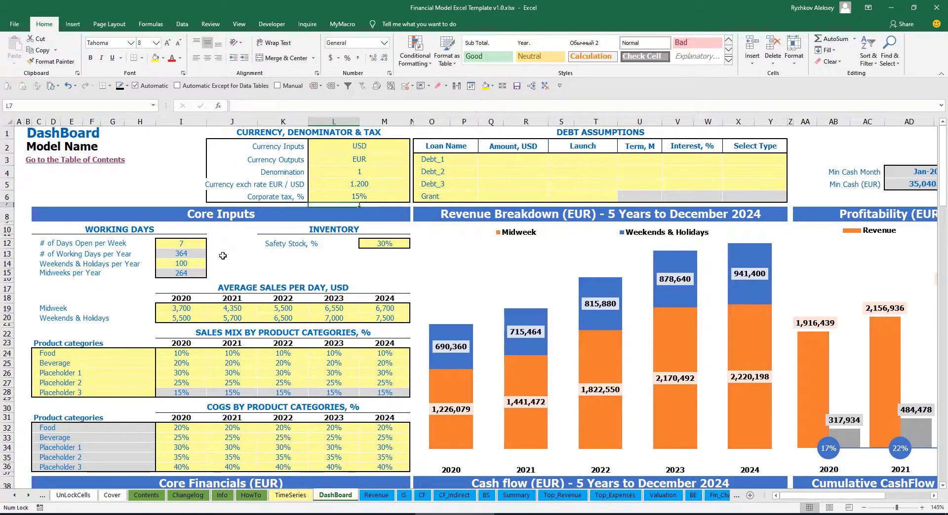
pyautogui.click(403, 495)
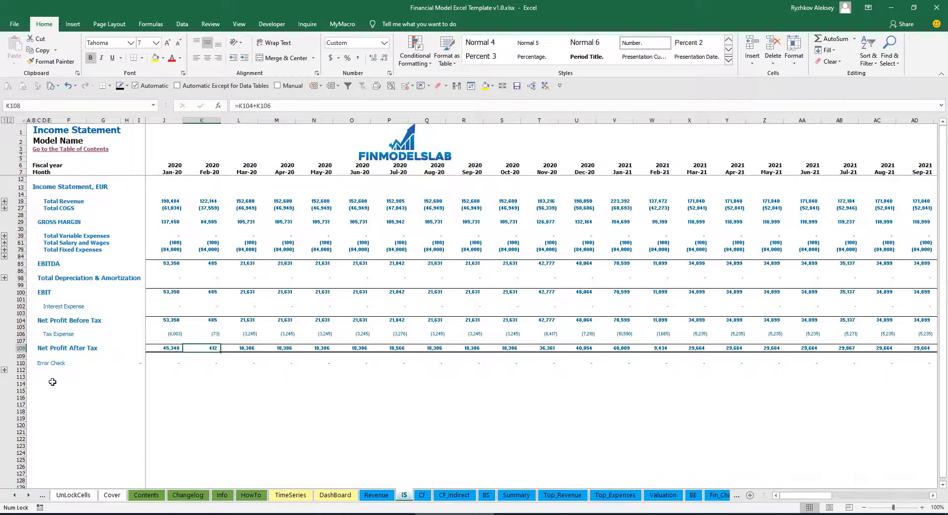
pyautogui.click(21, 334)
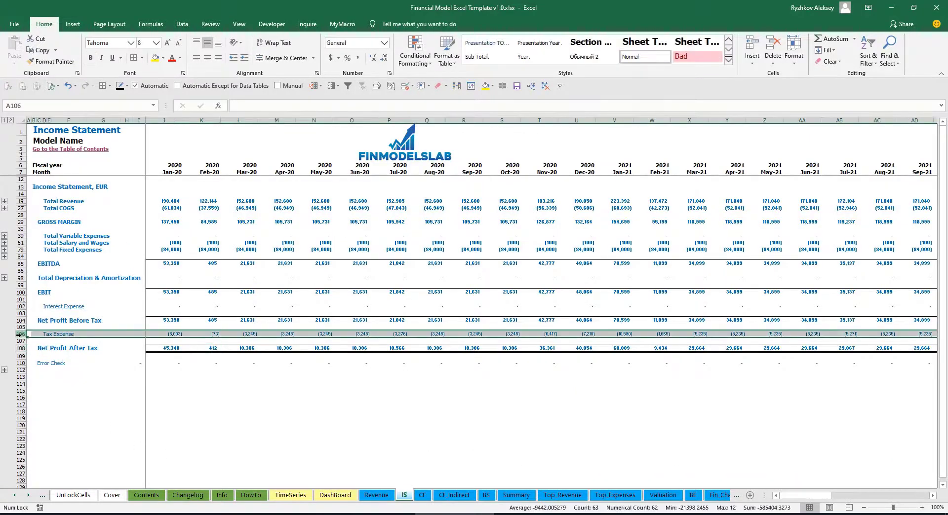